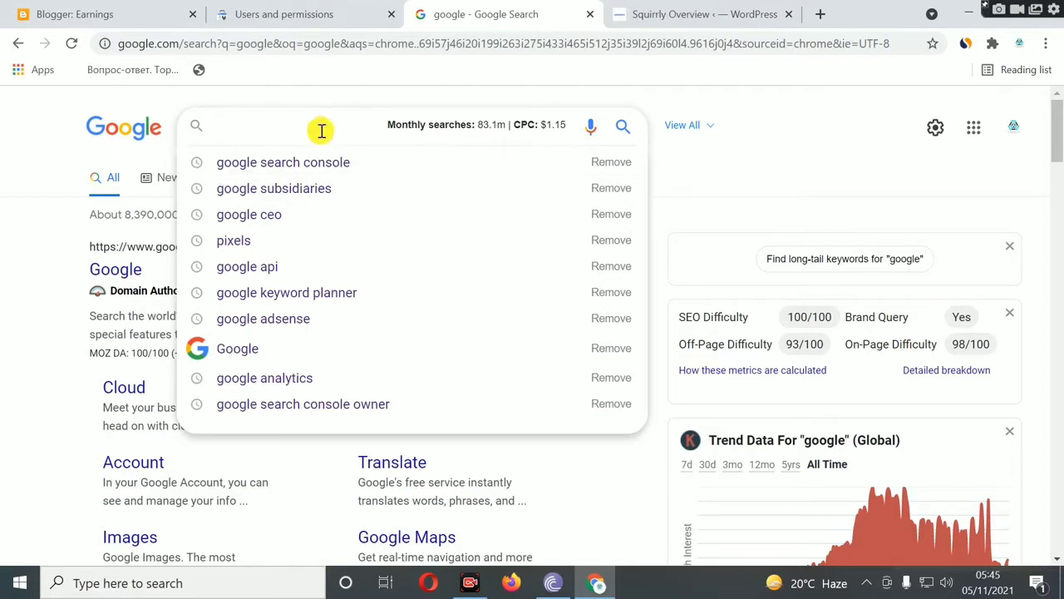
Search Google for "google api" and open the Google Cloud Platform result
text(google ap)
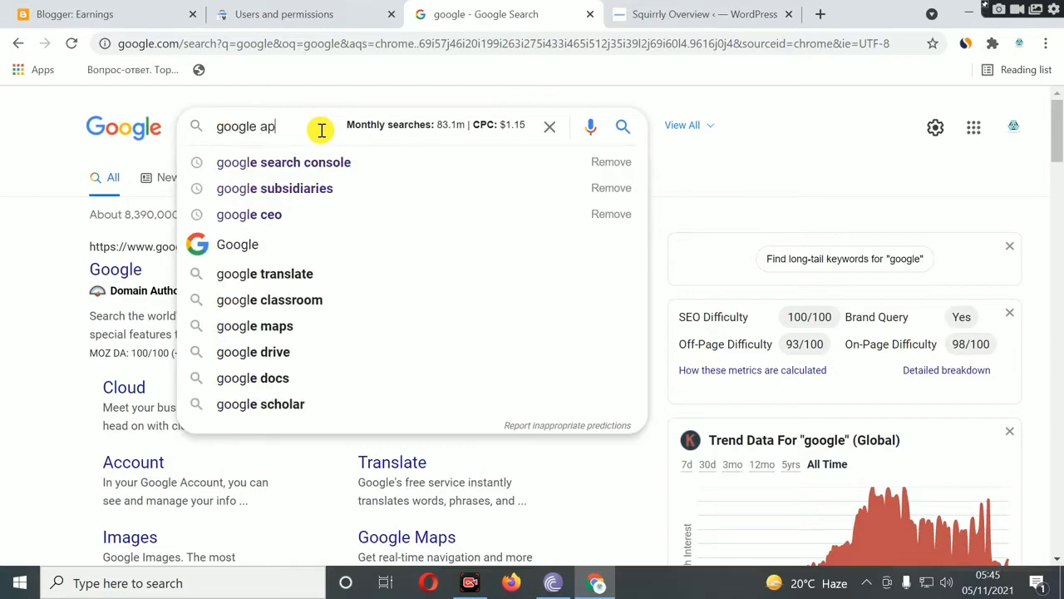
key(Return)
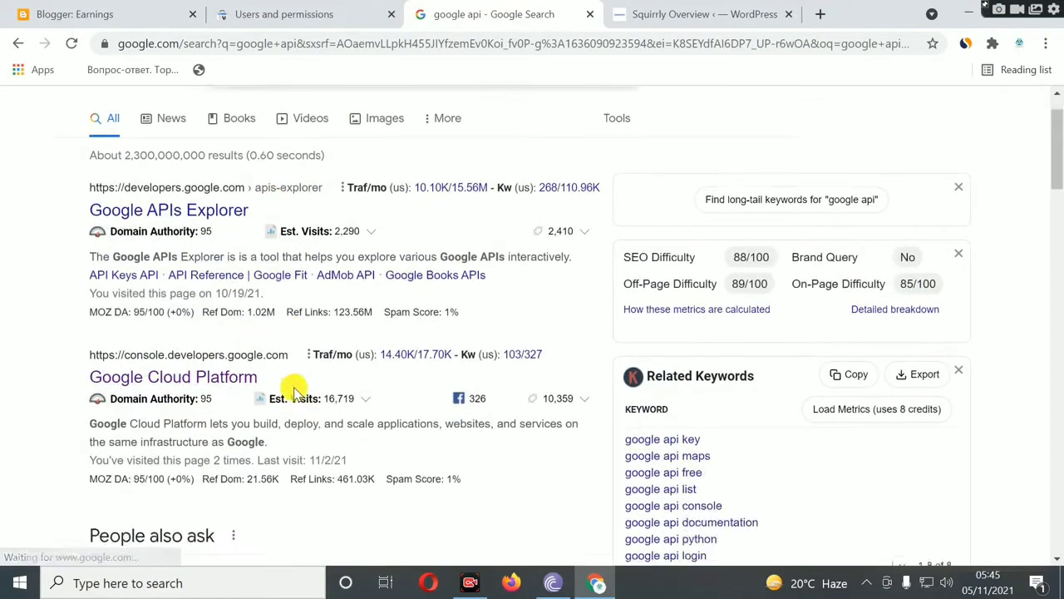
scroll(286, 387, down, 1)
click(246, 358)
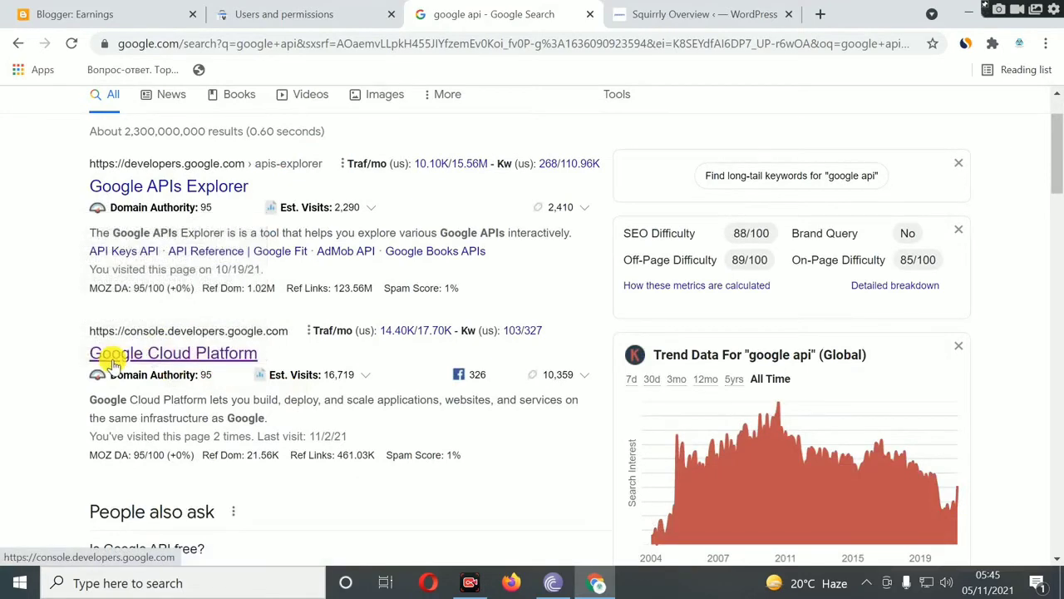
click(212, 354)
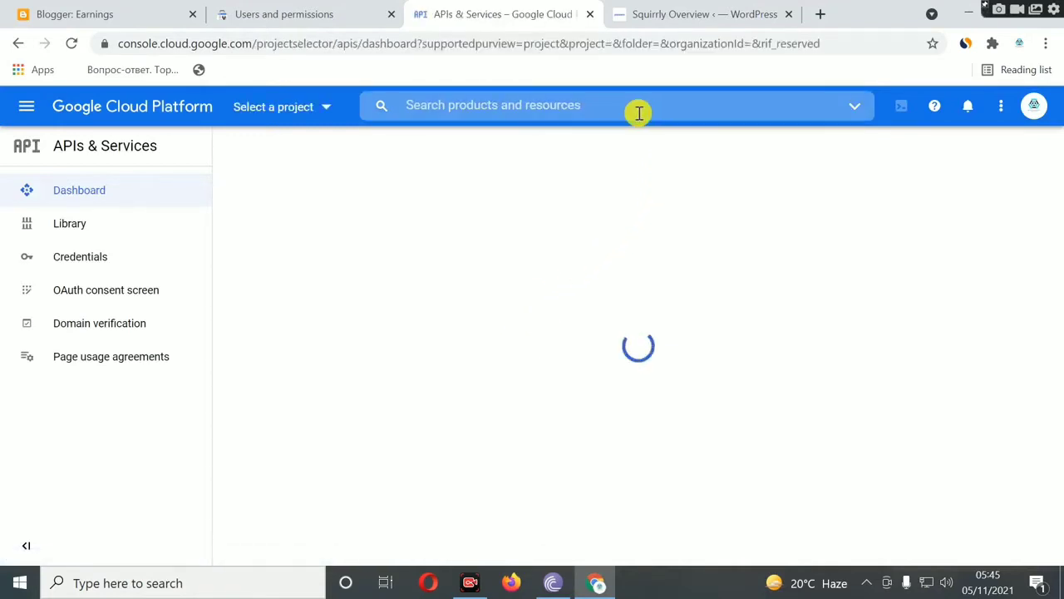
click(293, 15)
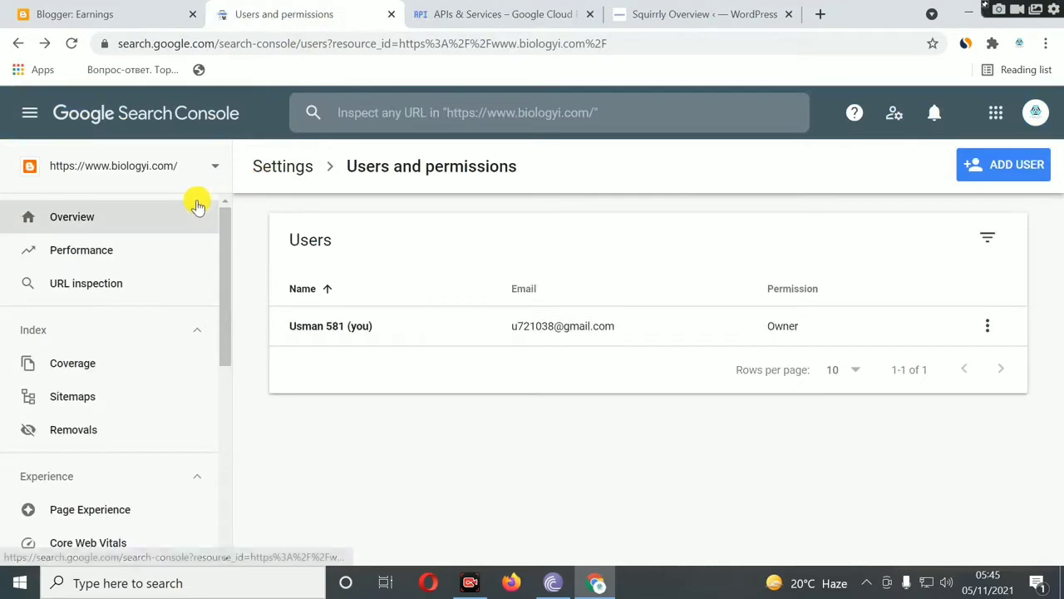
click(214, 166)
click(154, 241)
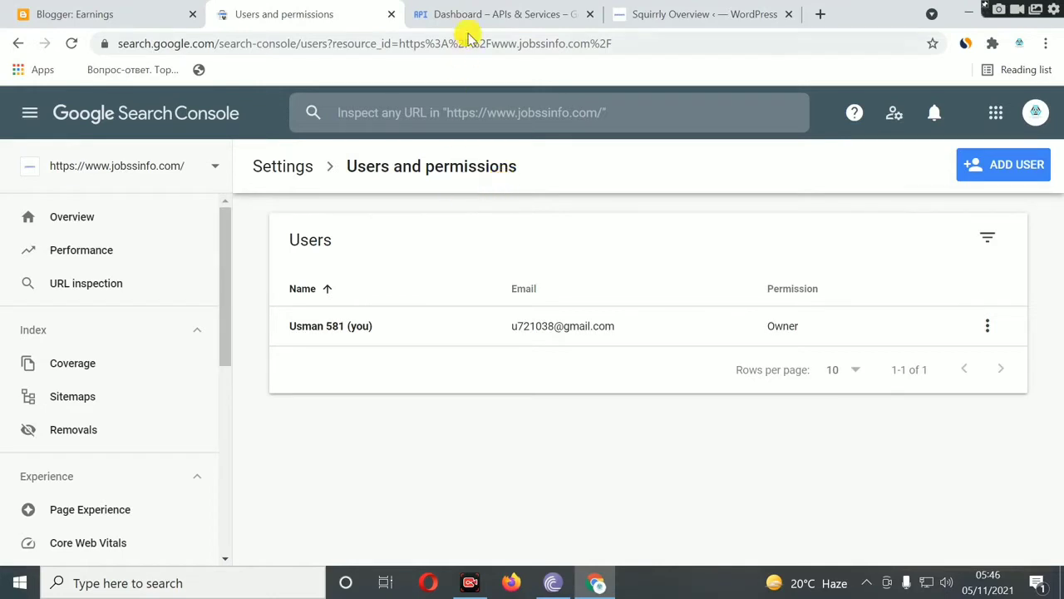
Return to Google Cloud Platform and start creating a new project for APIs & Services
click(507, 16)
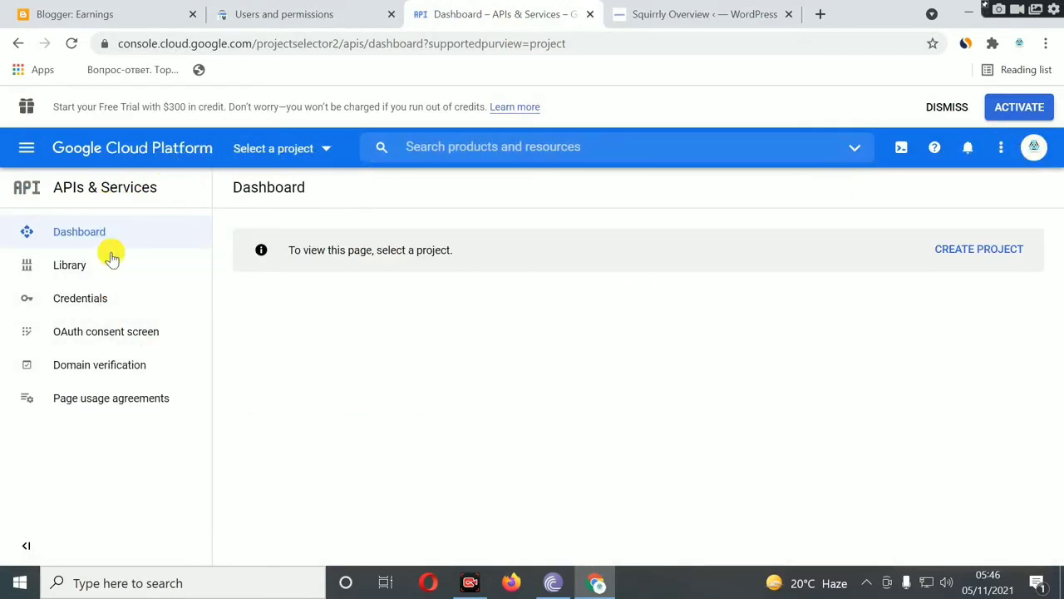
click(961, 252)
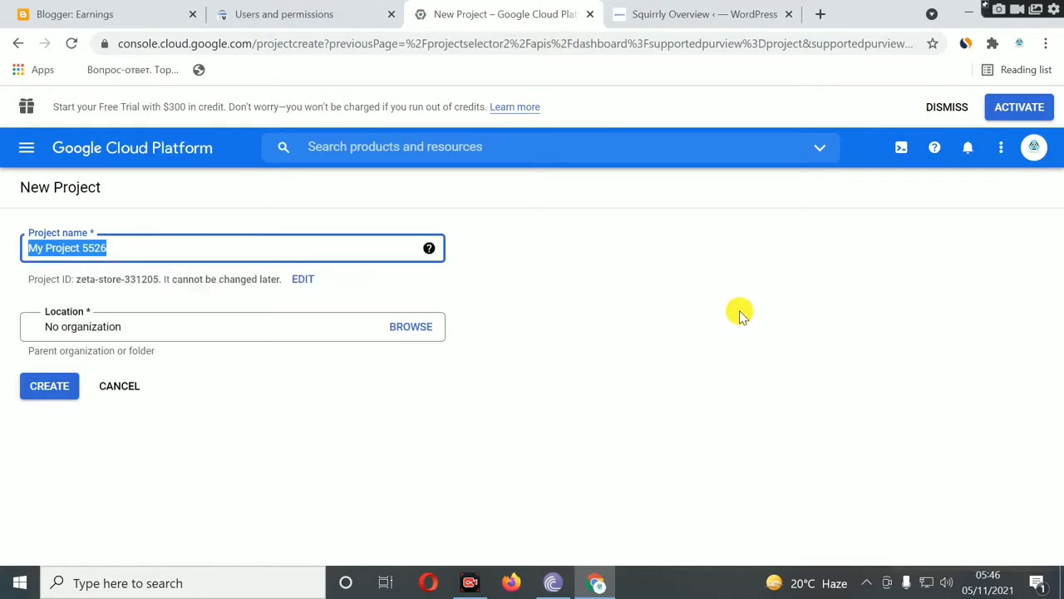
click(151, 348)
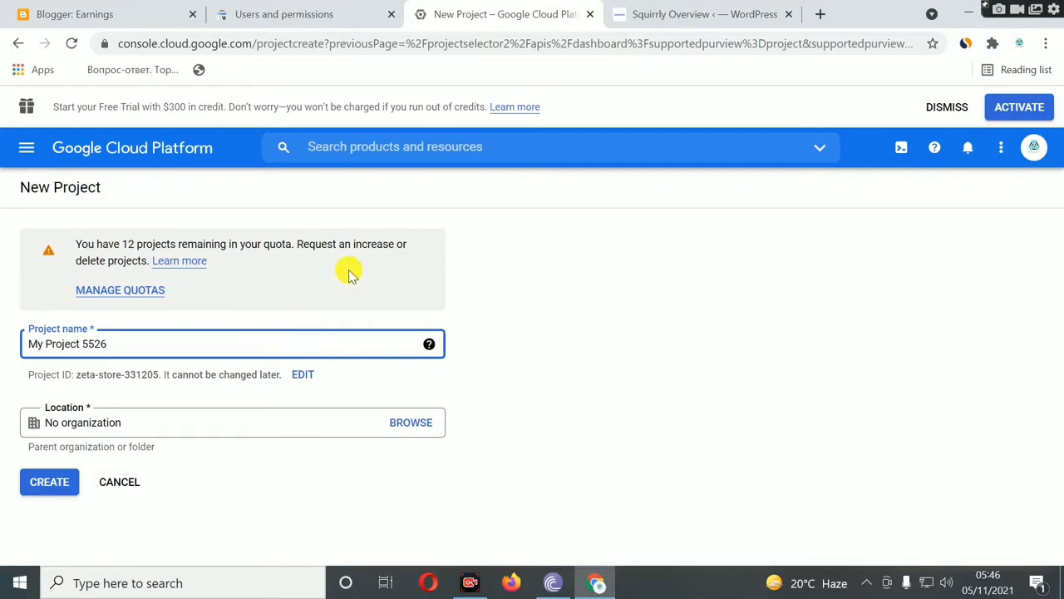
Open jobssinfo.com in a new browser tab and copy its full web address
click(690, 15)
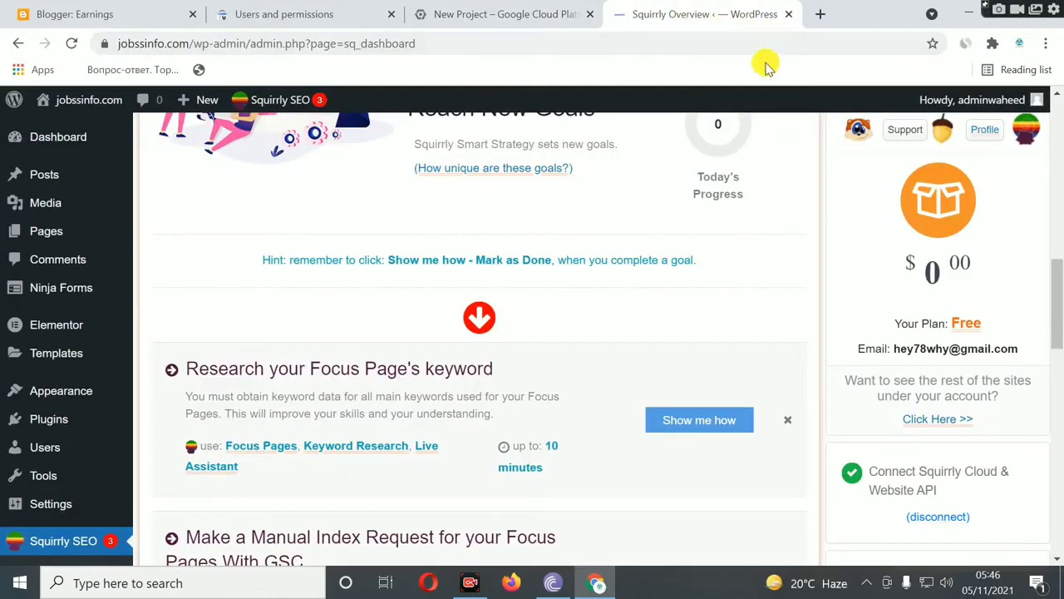
click(821, 15)
text(j)
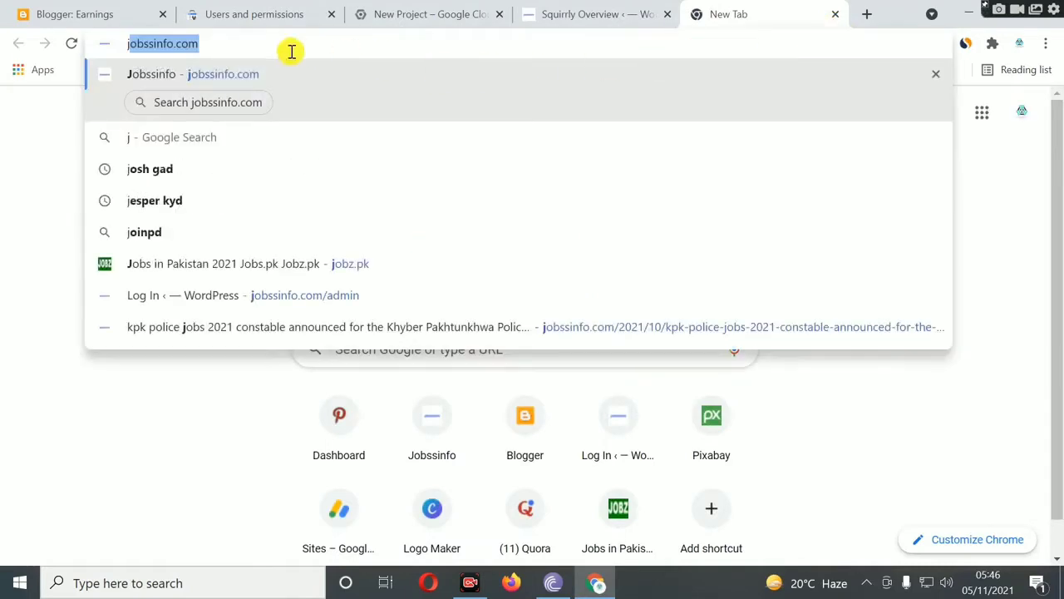
click(240, 76)
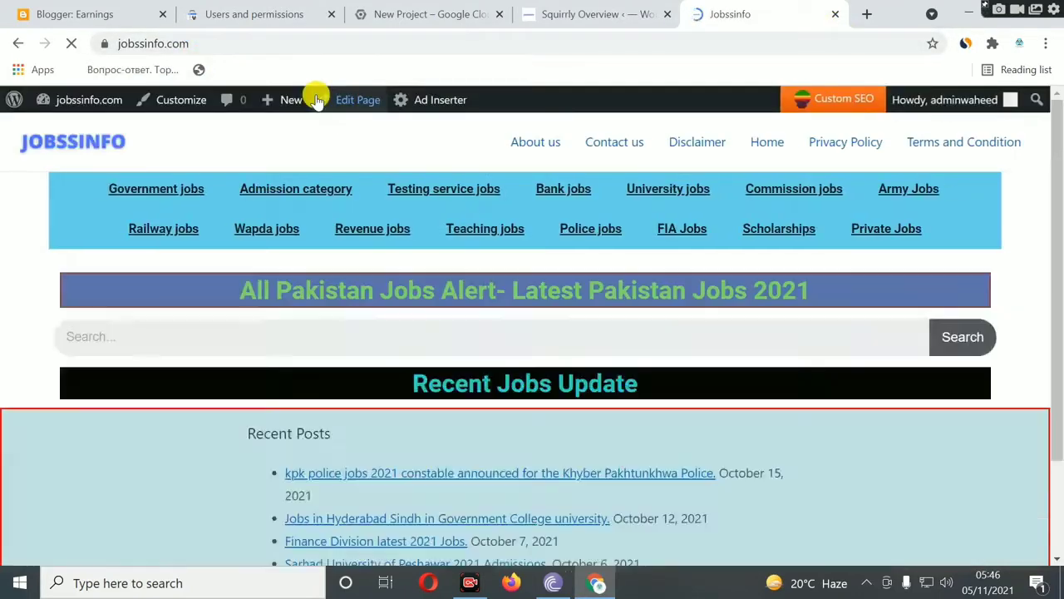
click(137, 48)
right_click(137, 50)
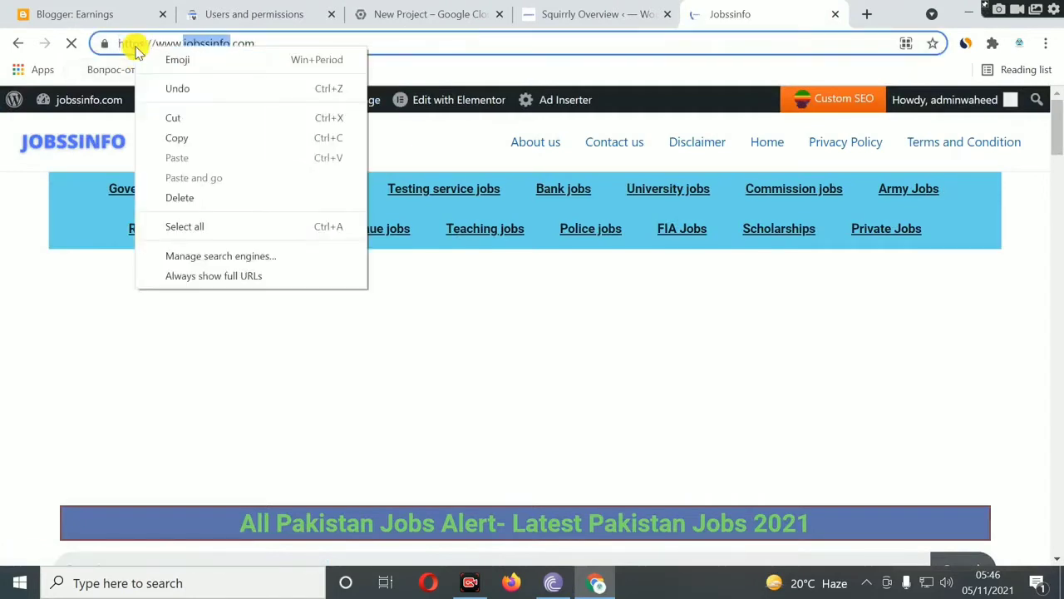
click(140, 46)
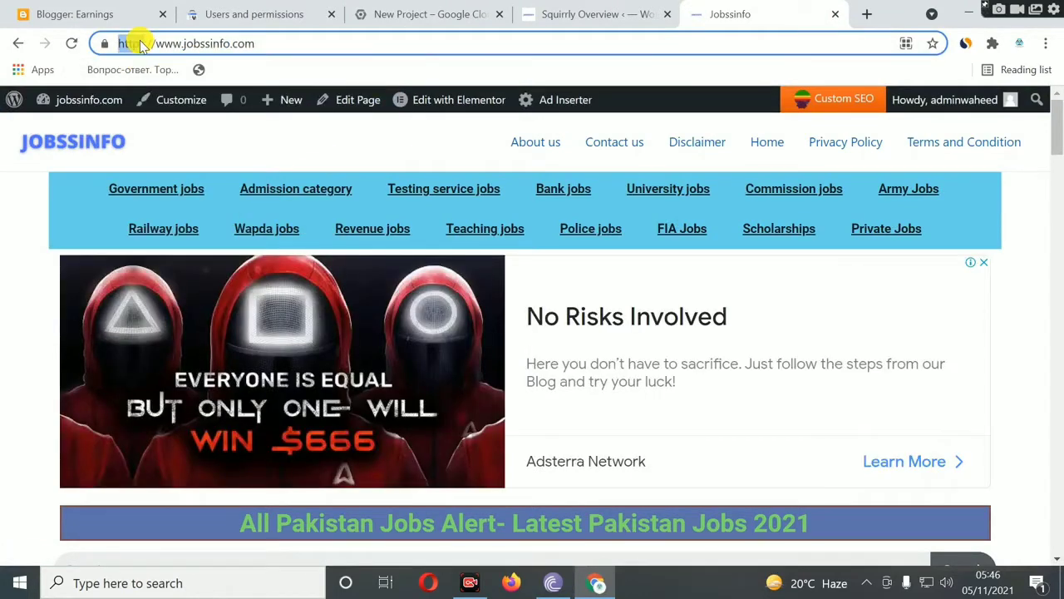
click(149, 43)
right_click(160, 45)
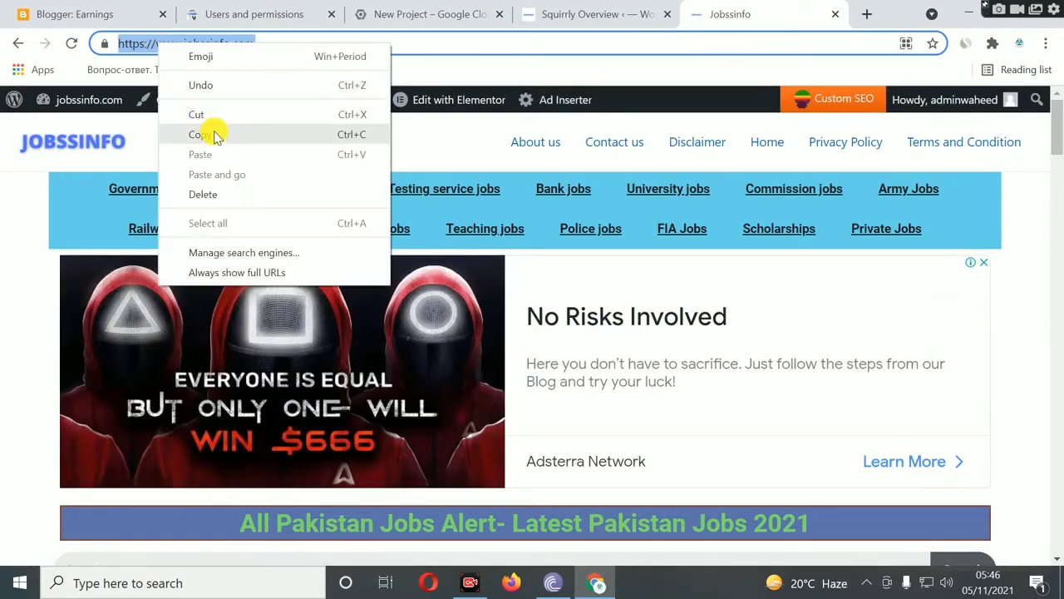
click(213, 136)
Replace the new Google Cloud project's name with the copied address trimmed down to jobssinfo
click(559, 15)
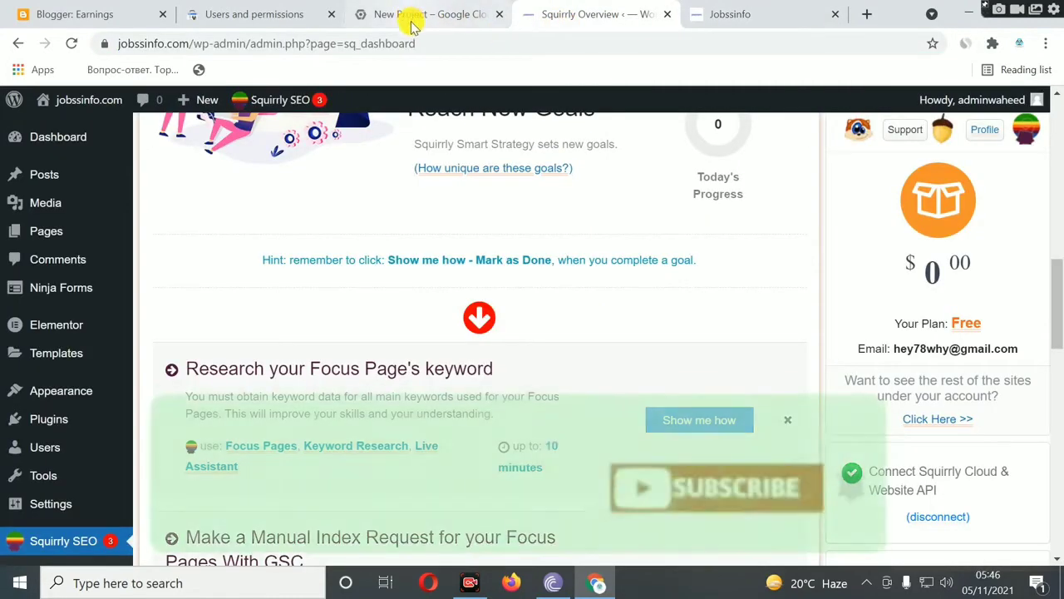
click(412, 22)
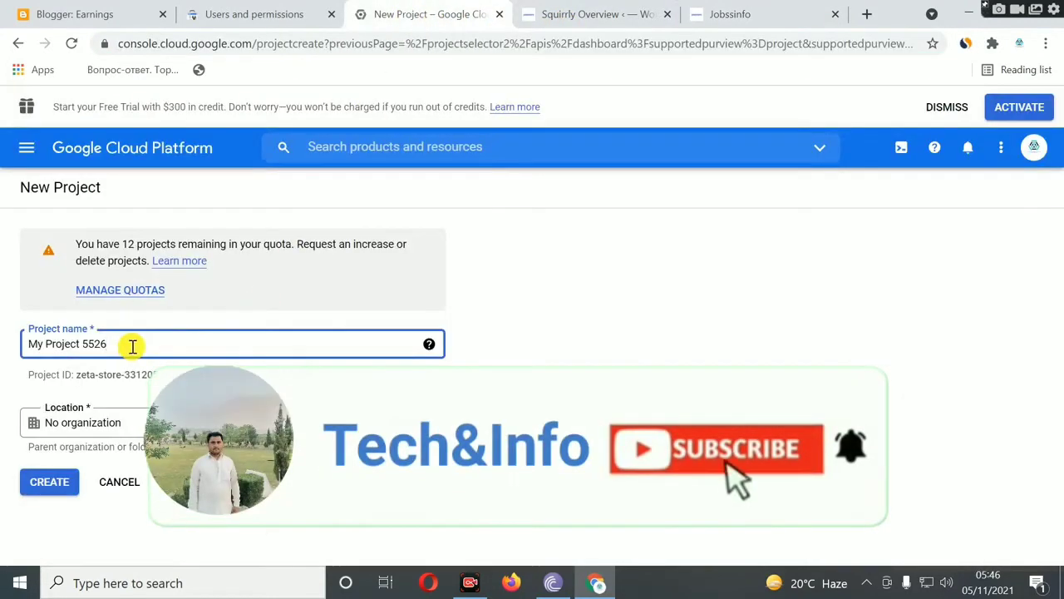
key(ctrl+a)
key(BackSpace)
key(ctrl+v)
key(BackSpace)
key(BackSpace)
key(BackSpace)
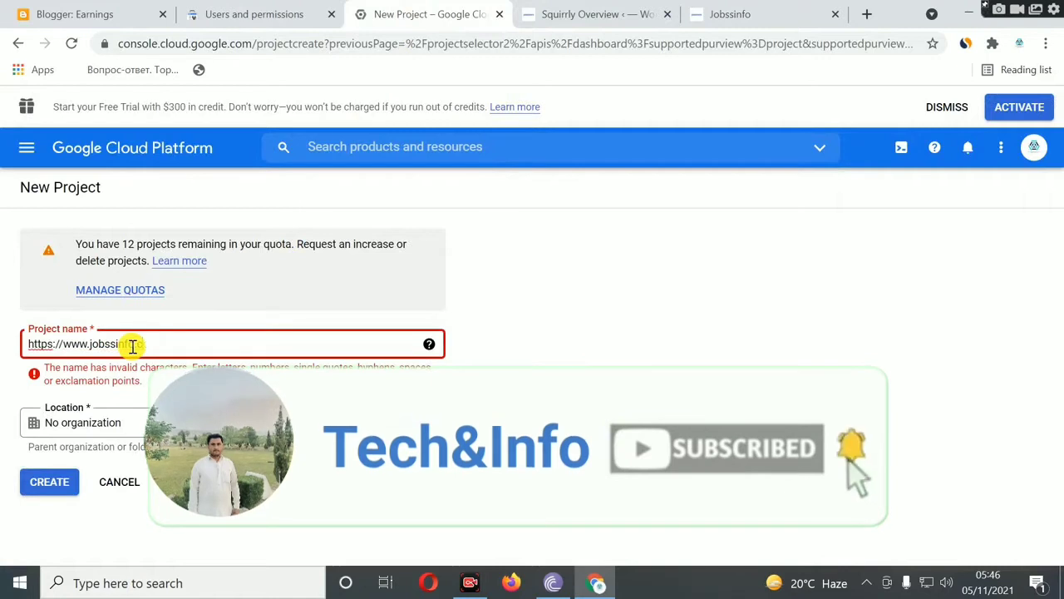
key(BackSpace)
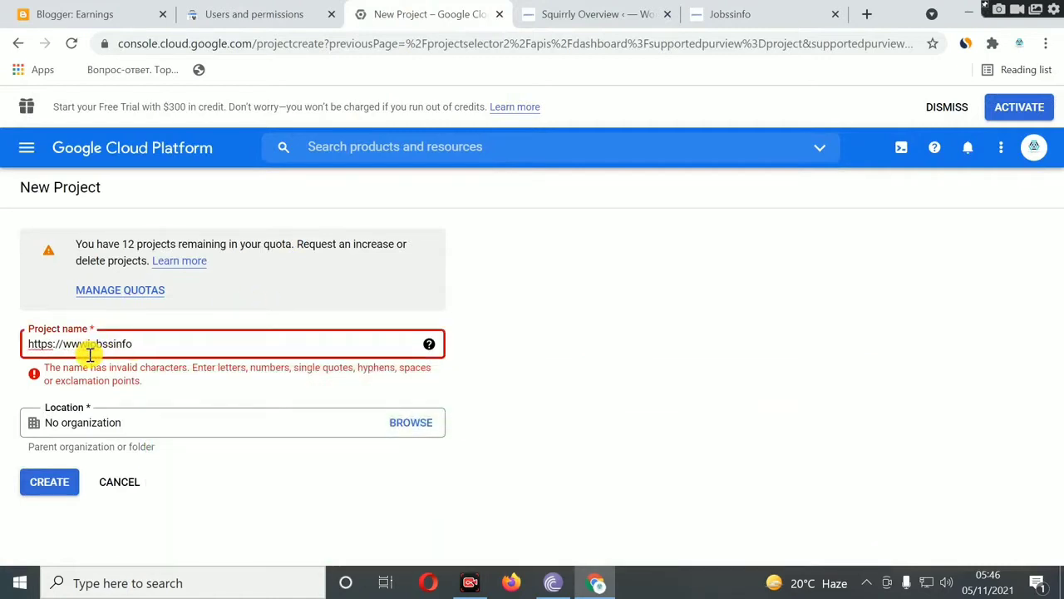
click(90, 343)
key(BackSpace)
key(BackSpace)
key(BackSpace)
key(BackSpace)
key(BackSpace)
key(BackSpace)
key(BackSpace)
key(BackSpace)
key(BackSpace)
key(BackSpace)
key(BackSpace)
key(BackSpace)
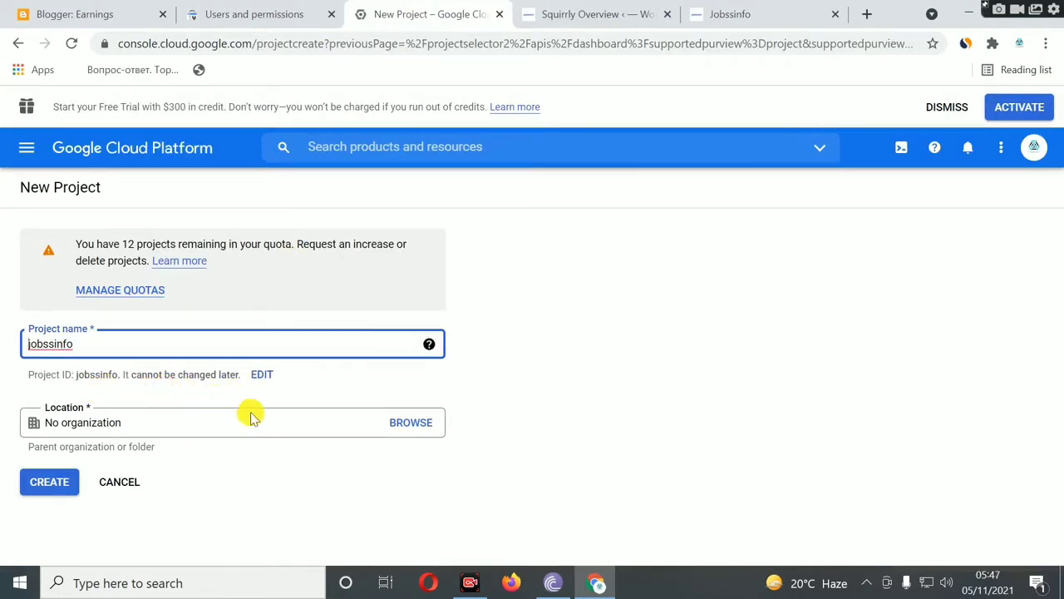
click(208, 425)
click(411, 422)
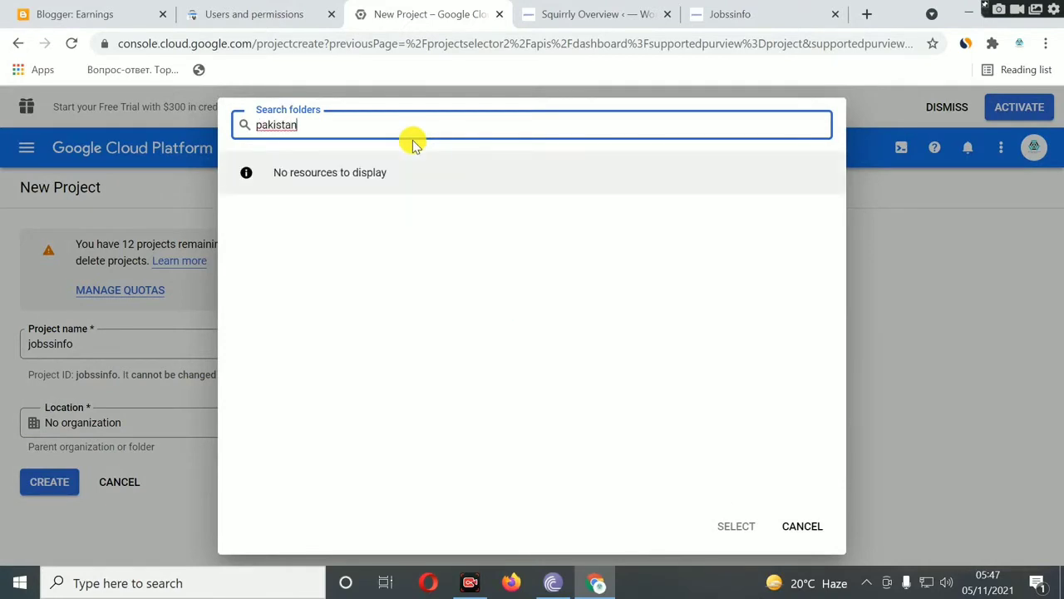
click(802, 527)
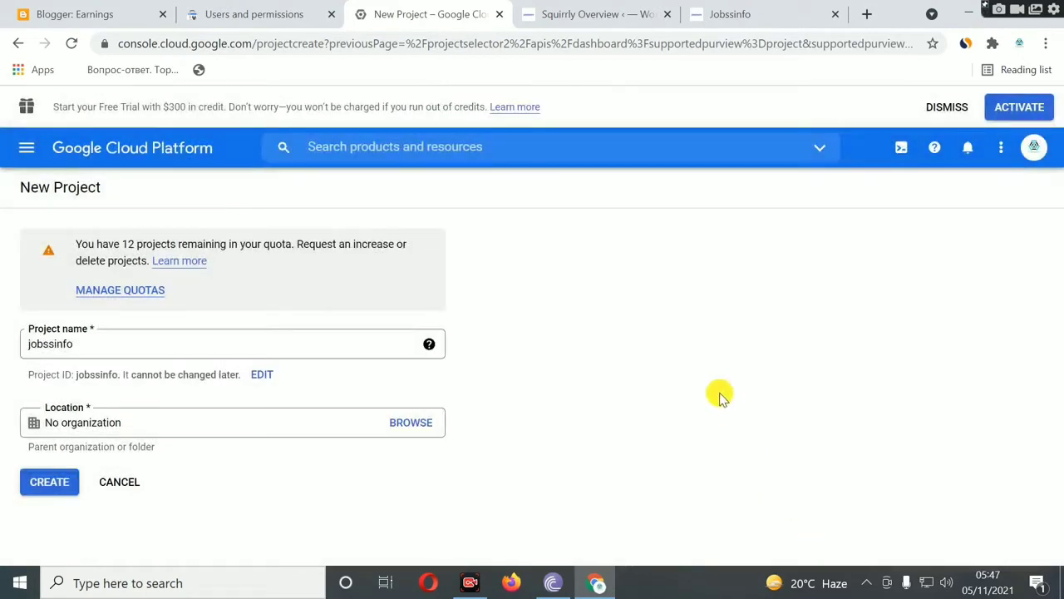
Create the project with no organization as its location and open its home dashboard
click(45, 487)
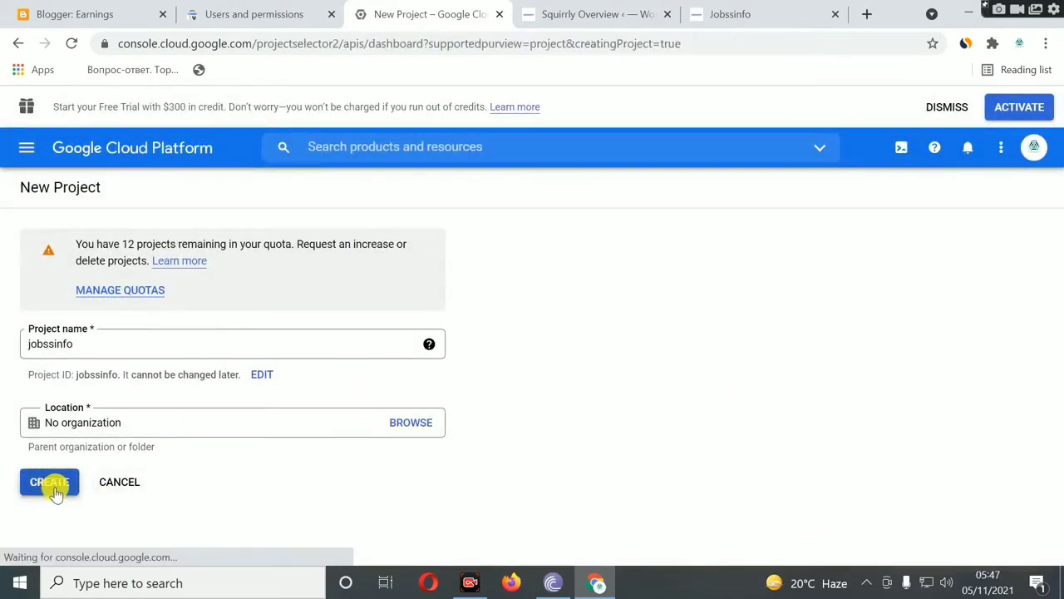
click(42, 288)
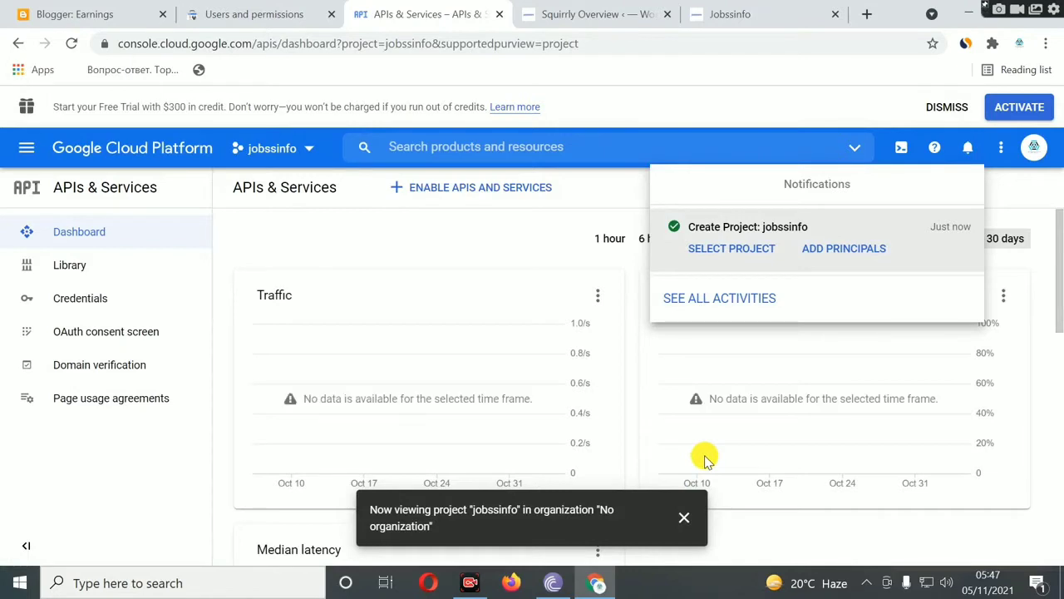
click(948, 233)
key(alt+Left)
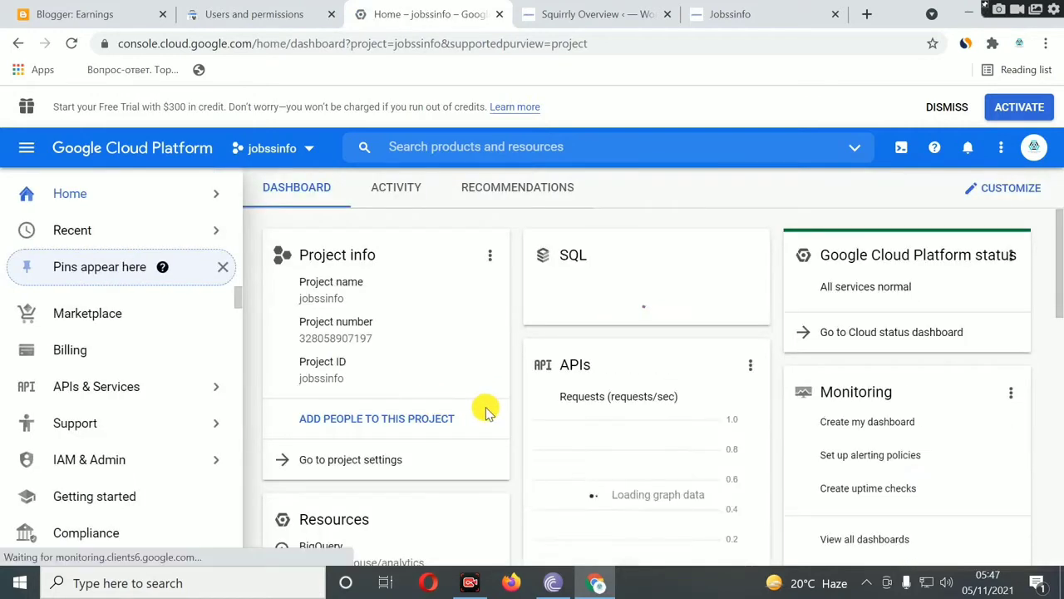
Open the Service Accounts page under IAM & Admin for the jobssinfo project
mouse_move(175, 408)
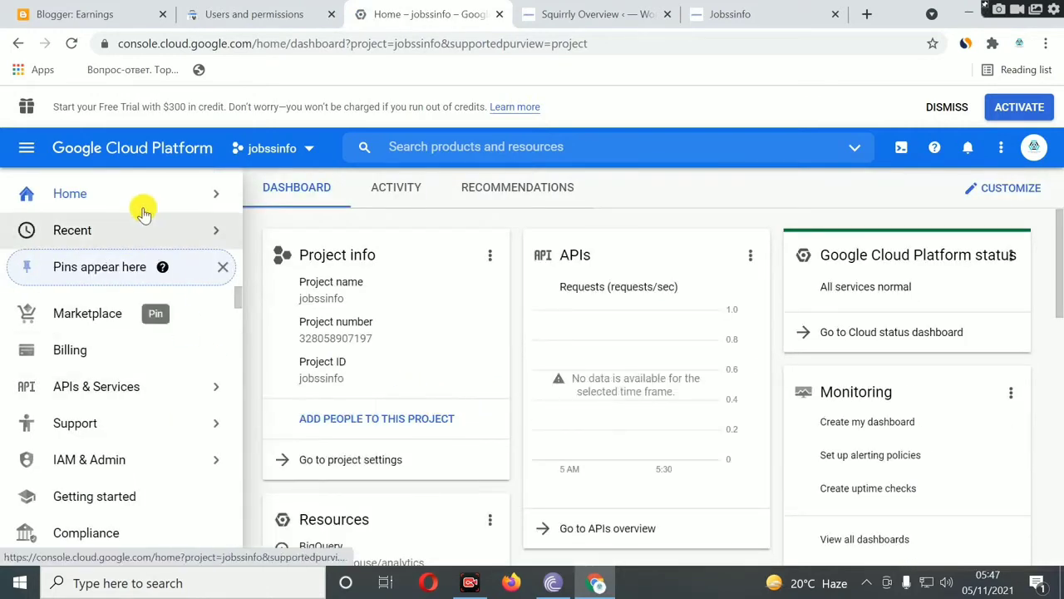
click(25, 154)
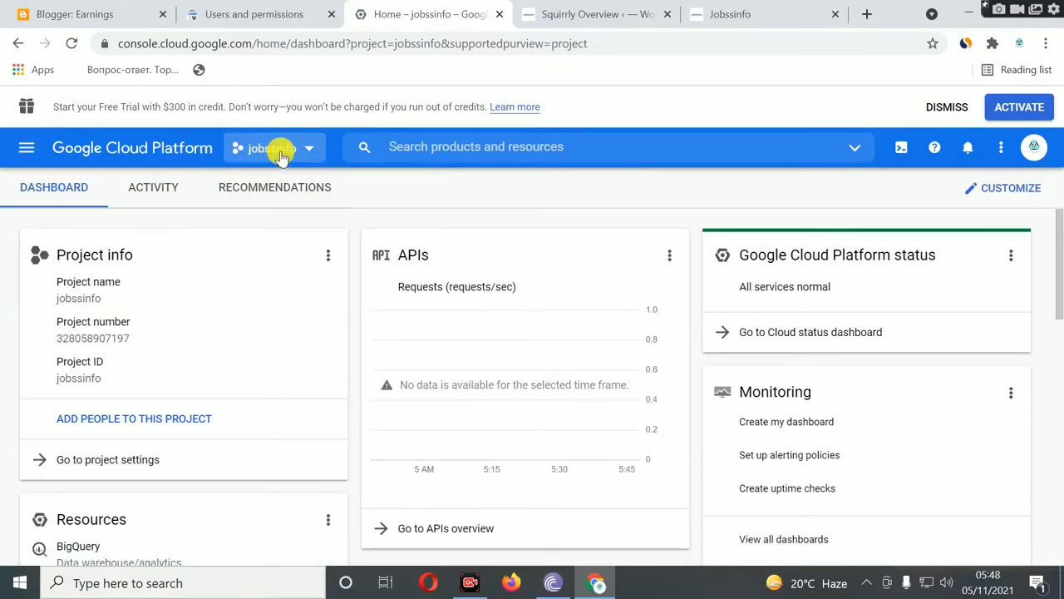
click(25, 149)
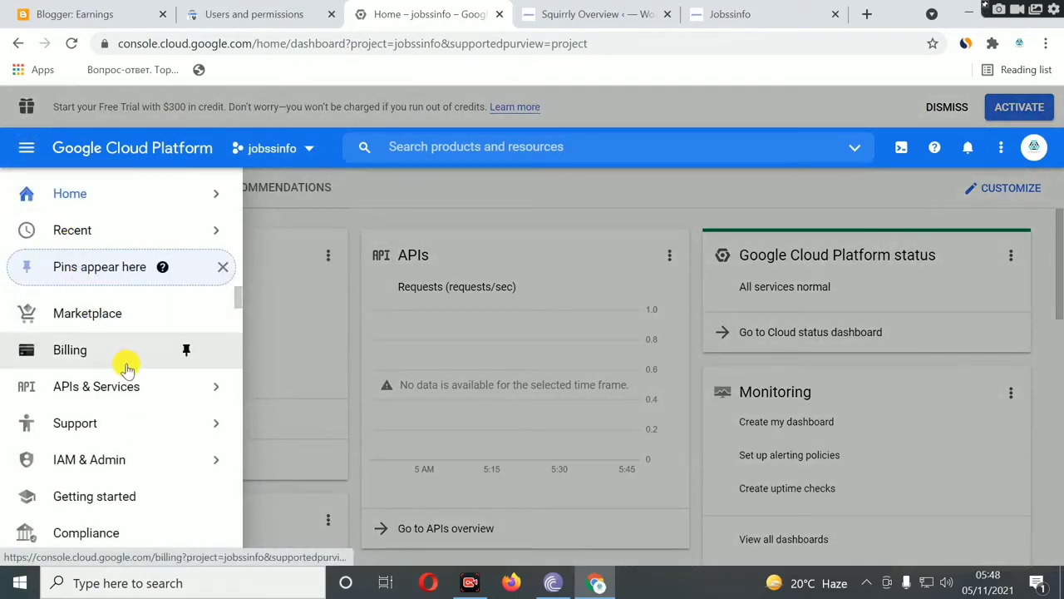
mouse_move(50, 463)
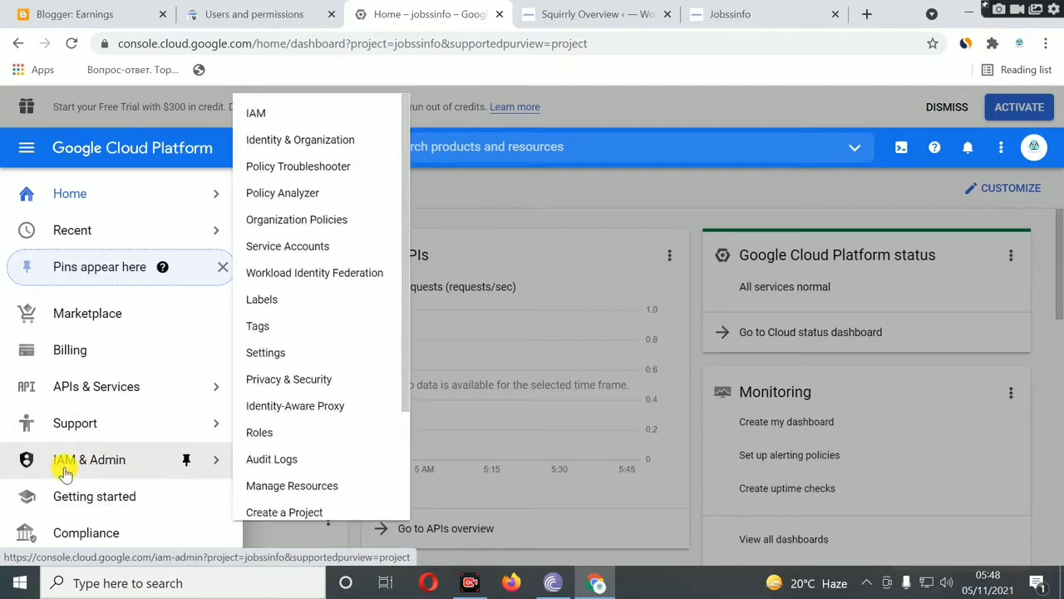
click(293, 246)
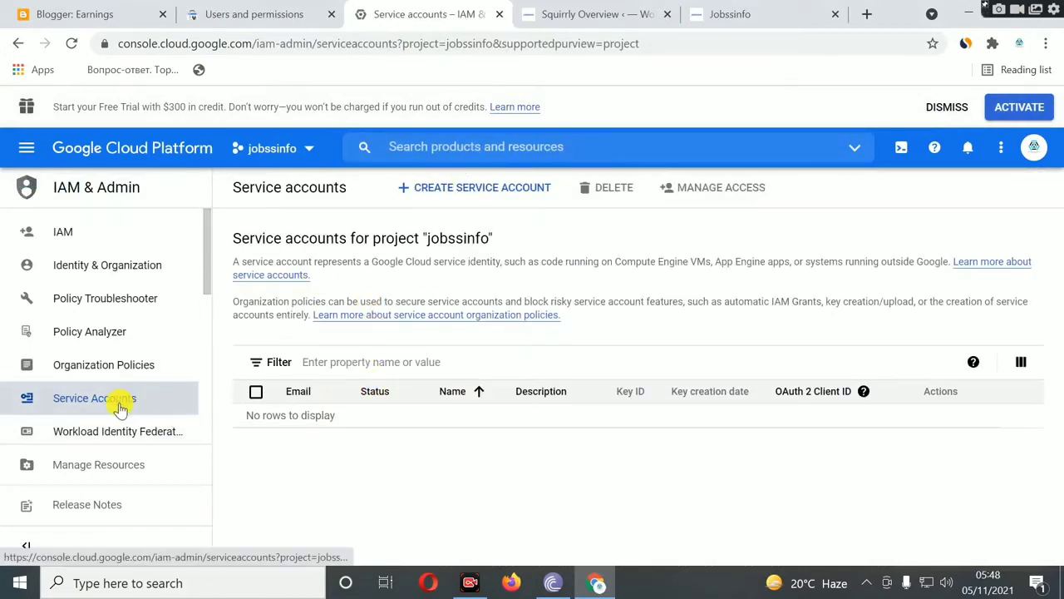
Start a new service account, name it jobssinfo, and highlight its full service account ID
click(450, 196)
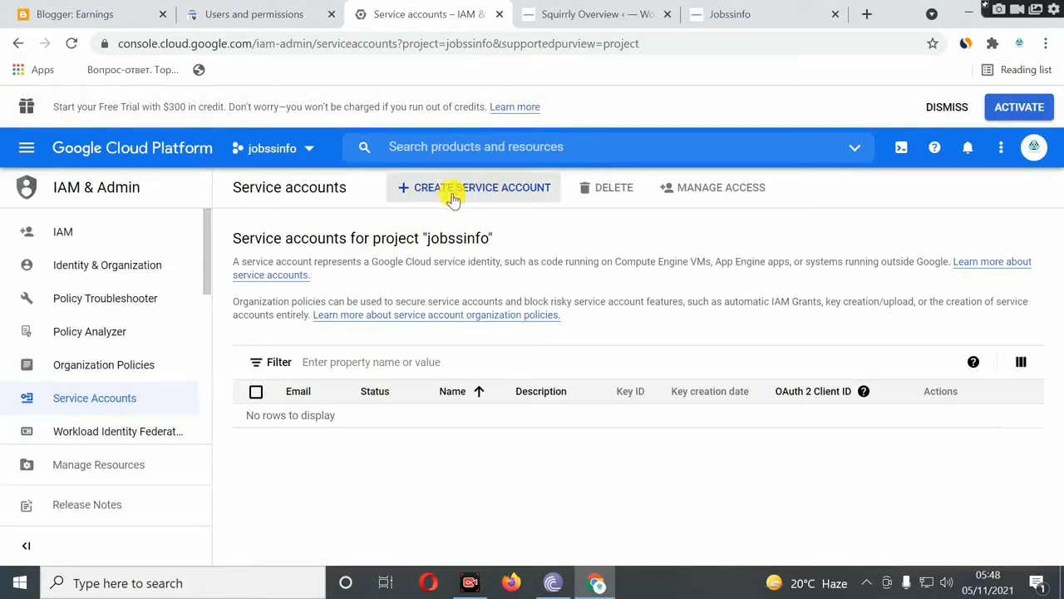
click(338, 286)
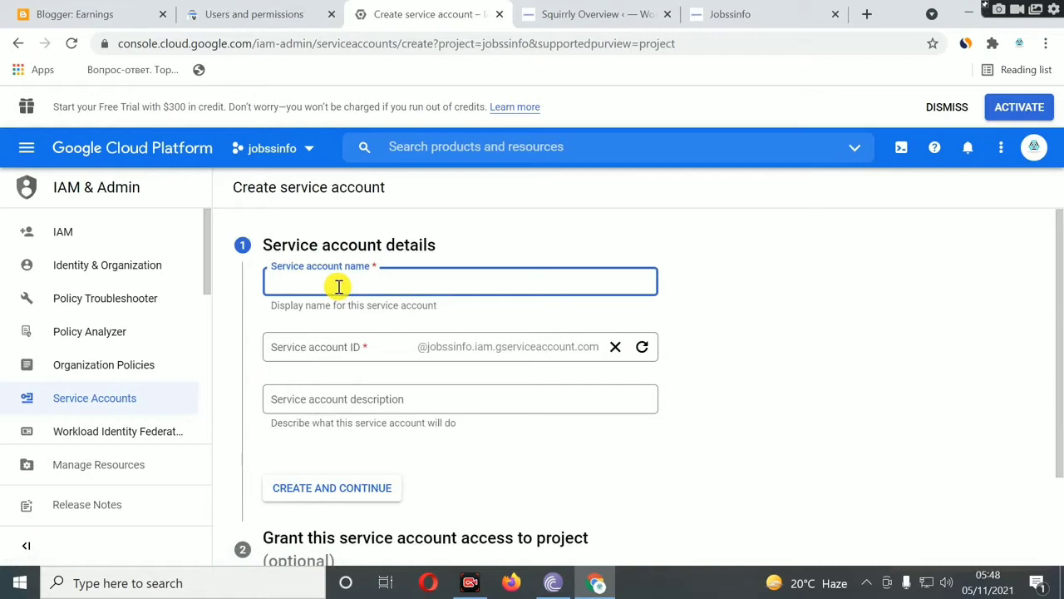
key(ctrl+v)
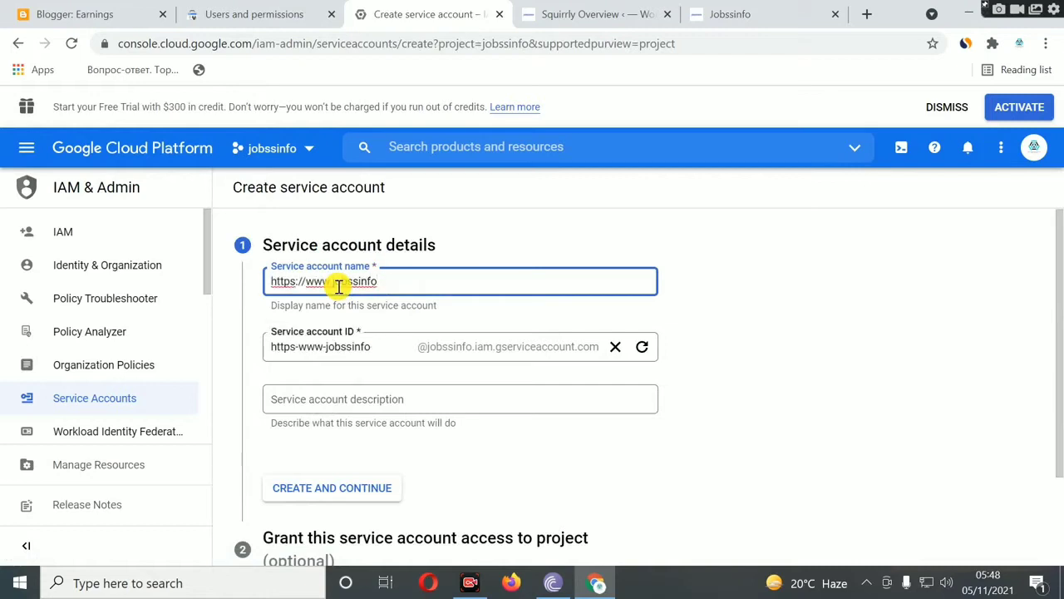
key(BackSpace)
key(BackSpace)
key(BackSpace)
key(BackSpace)
key(BackSpace)
key(BackSpace)
key(BackSpace)
key(BackSpace)
key(BackSpace)
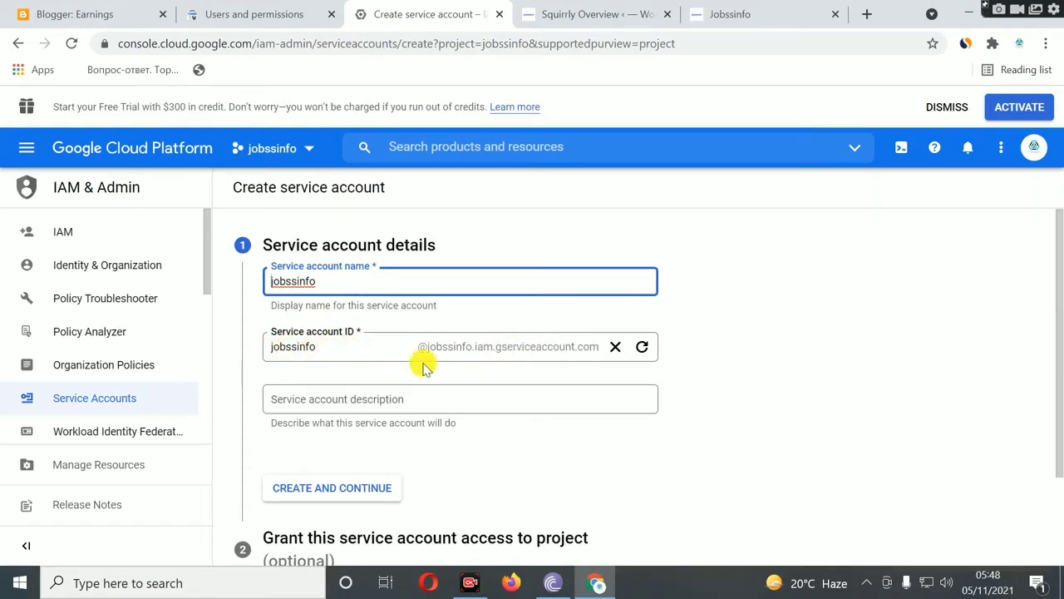
drag(601, 349, 259, 347)
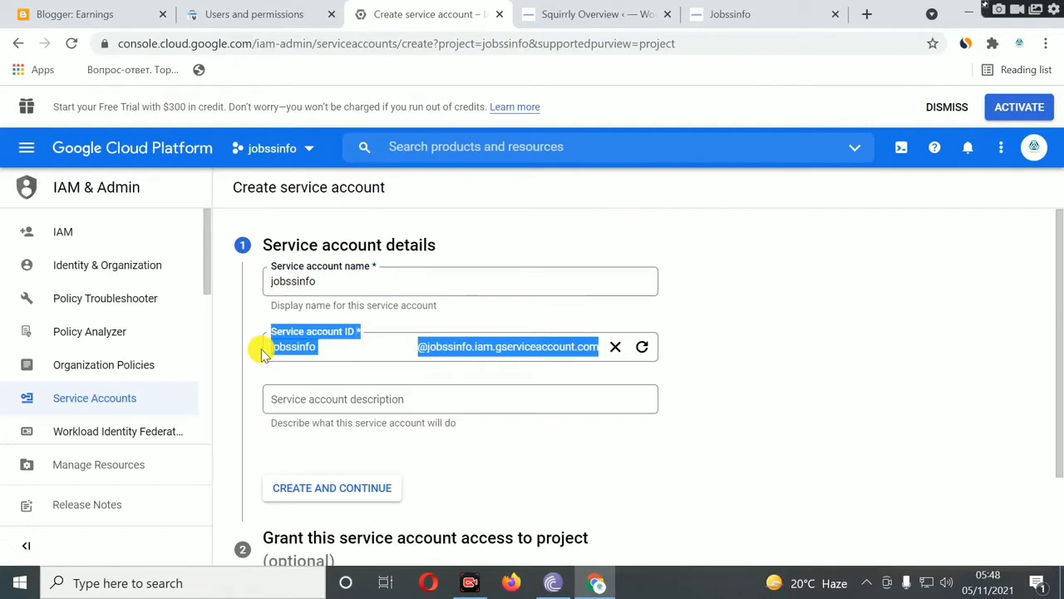
Set the service account description to "google api post index fast service" and create the account
click(363, 346)
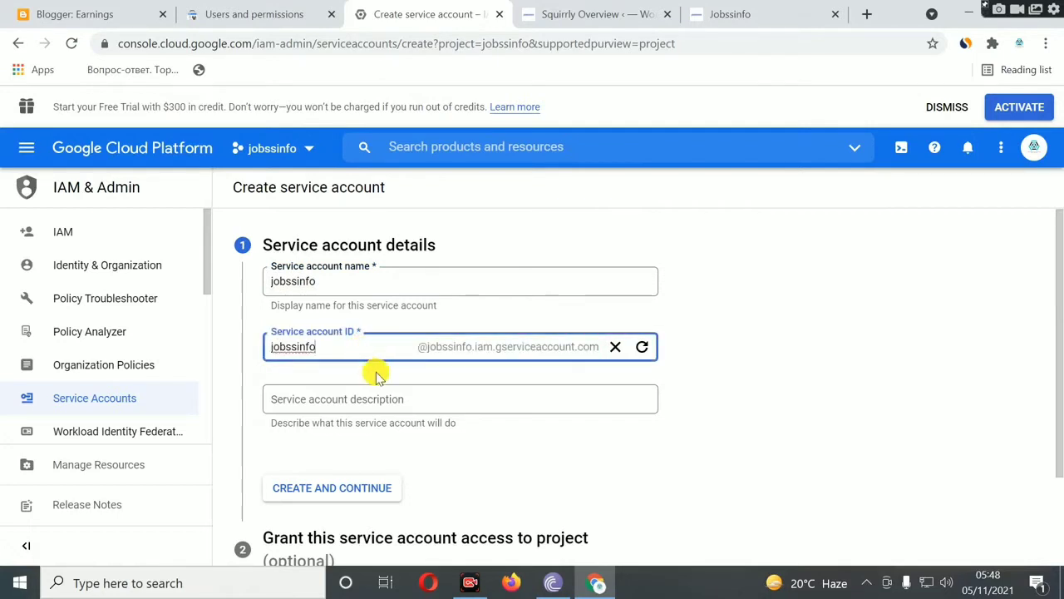
click(330, 400)
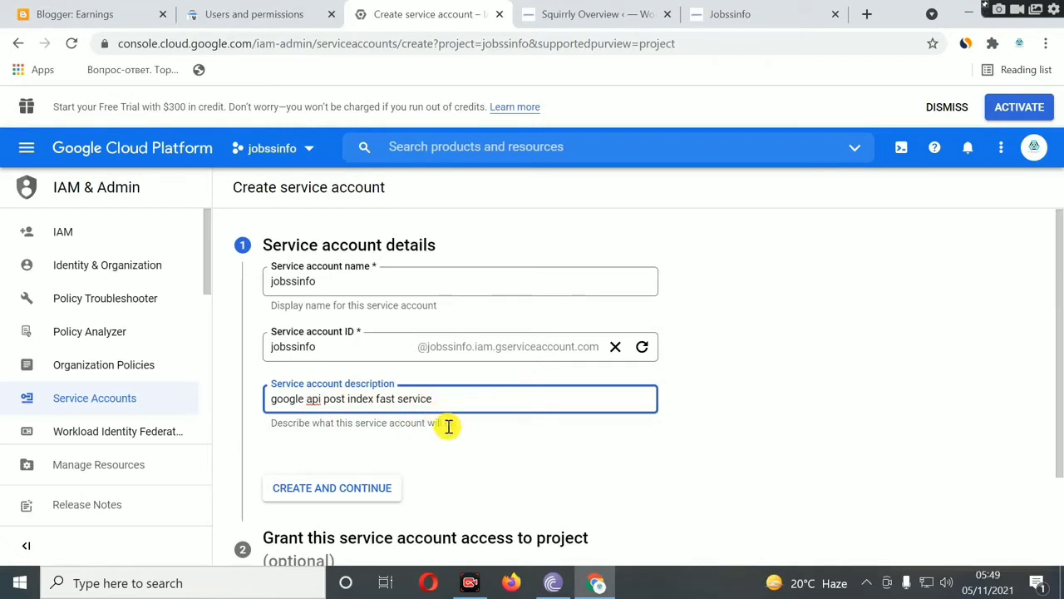
scroll(418, 433, down, 1)
click(340, 404)
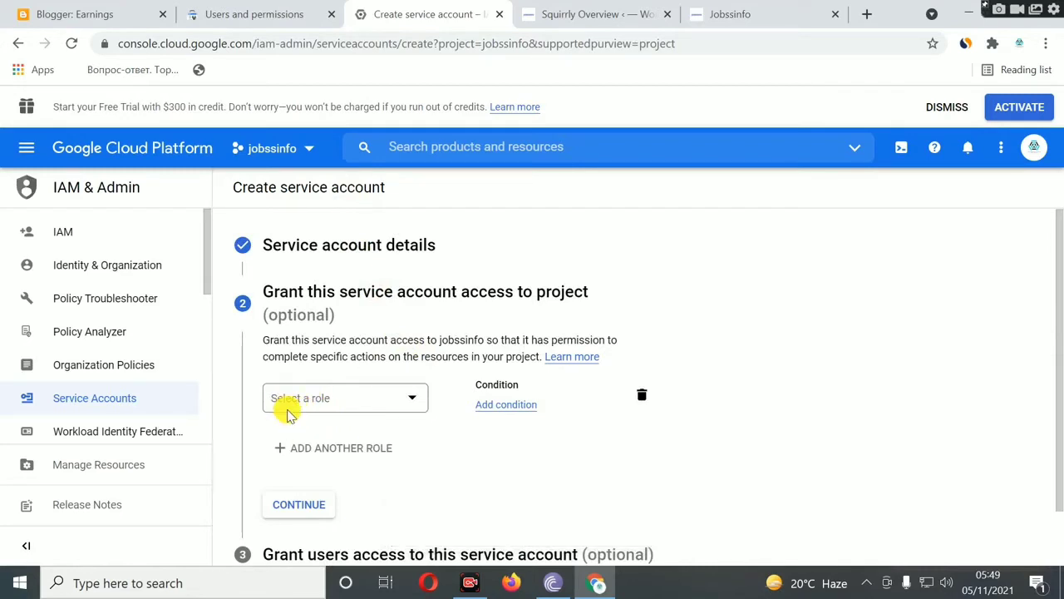
Grant the service account the Owner role on the project and finish its setup without granting other users access
click(414, 396)
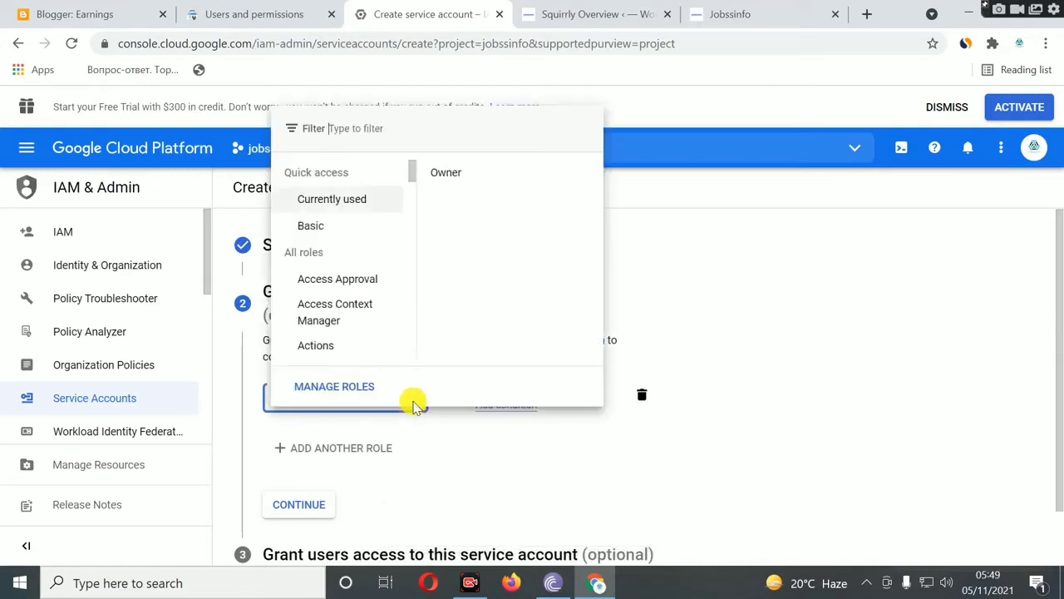
click(443, 176)
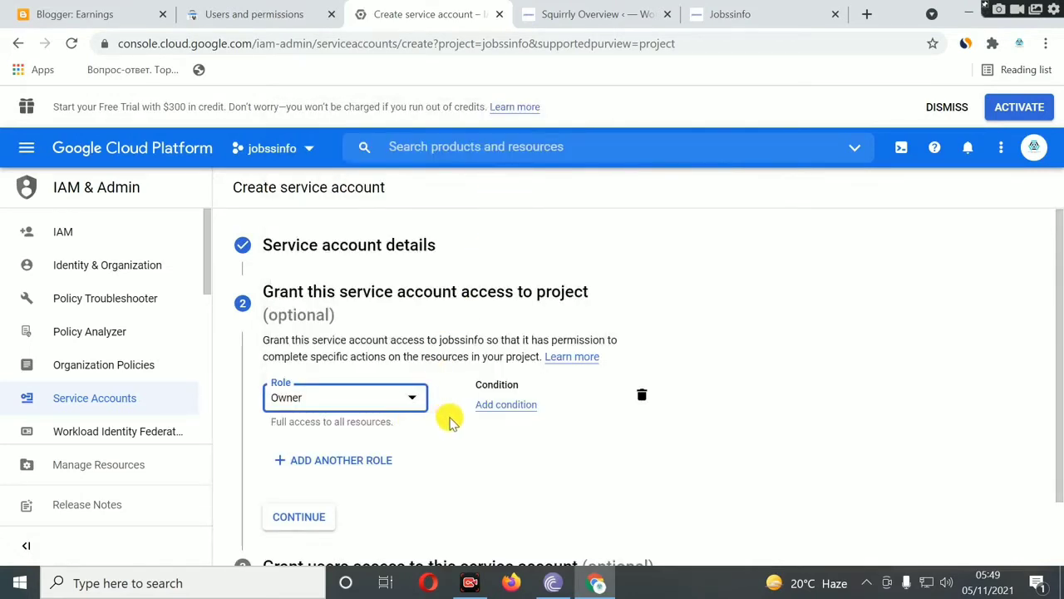
scroll(449, 421, down, 1)
click(300, 441)
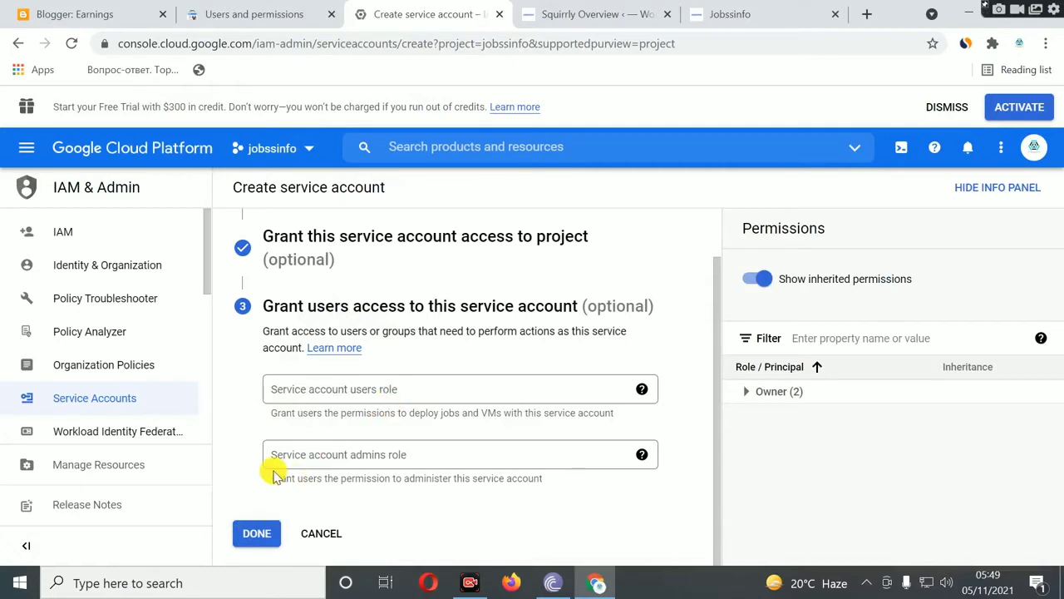
click(254, 534)
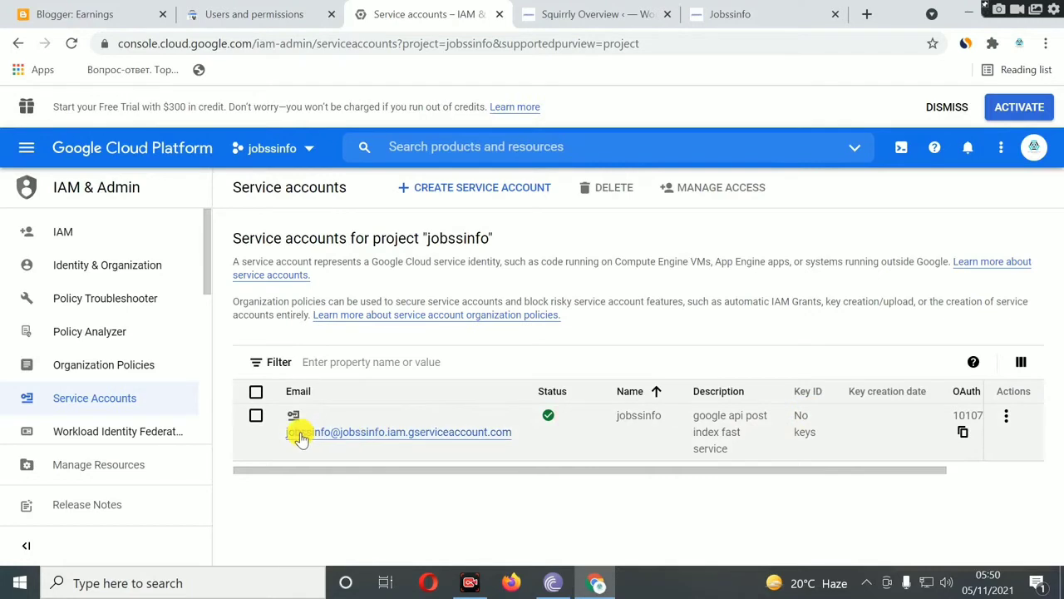
Copy the email address of the jobssinfo service account from the service accounts list
drag(277, 434, 515, 437)
right_click(450, 431)
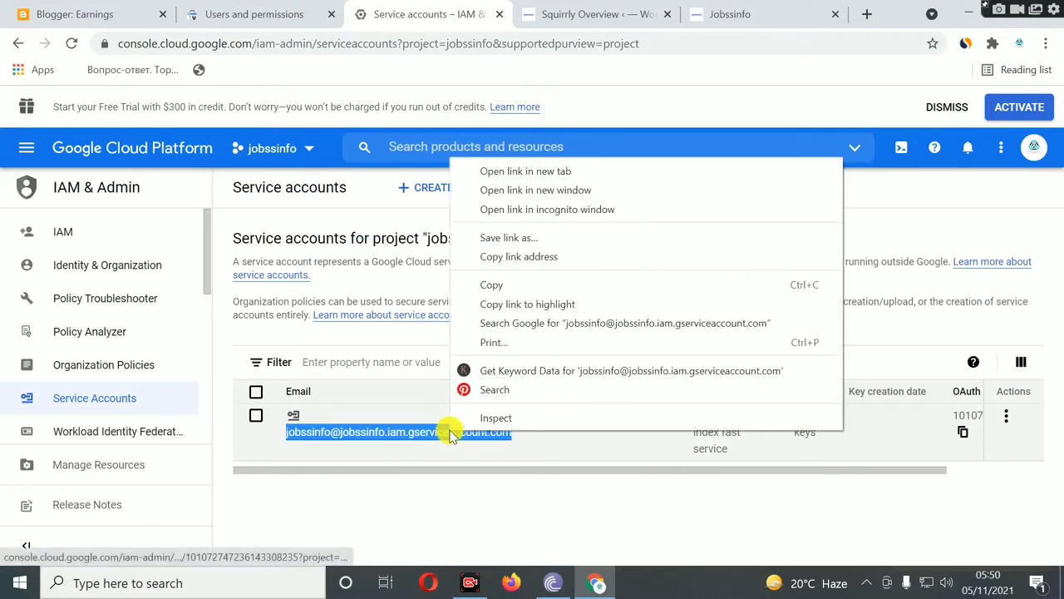
click(493, 285)
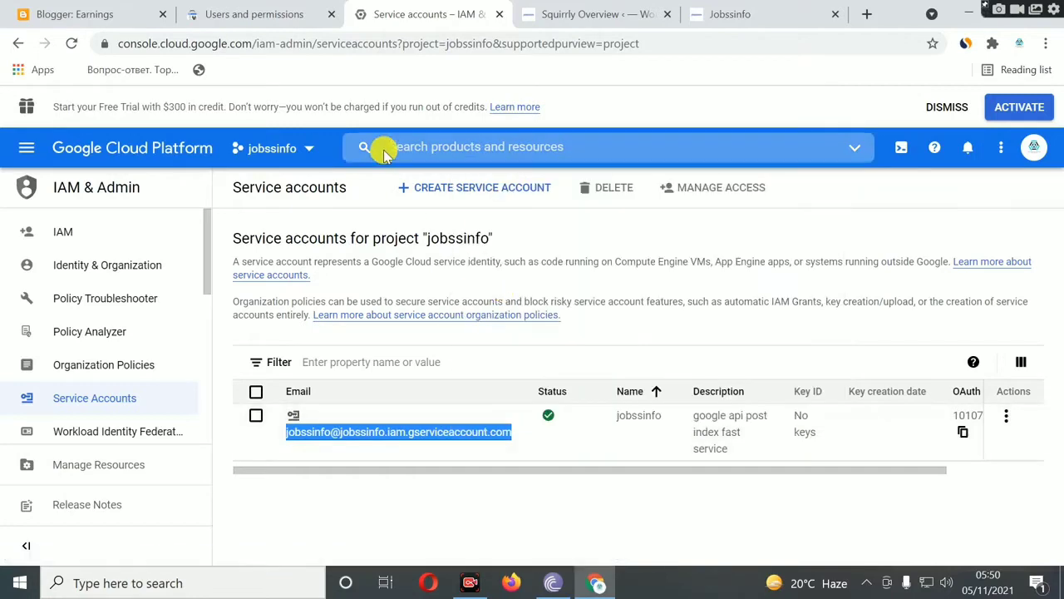
Switch to Google Search Console and open property owner management from the jobssinfo.com users and permissions settings
click(251, 15)
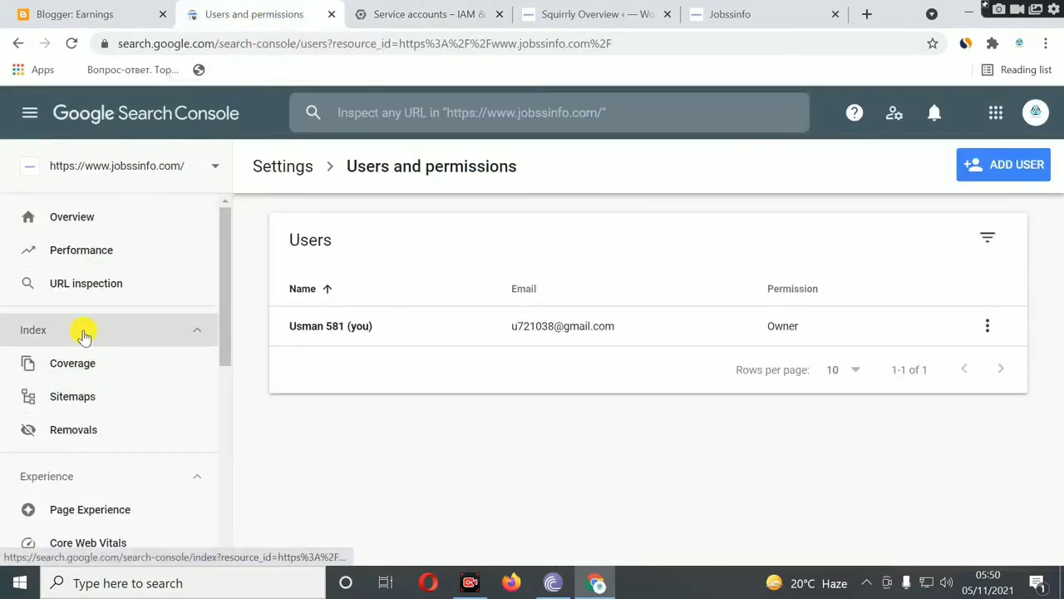
scroll(152, 428, down, 3)
scroll(149, 429, down, 3)
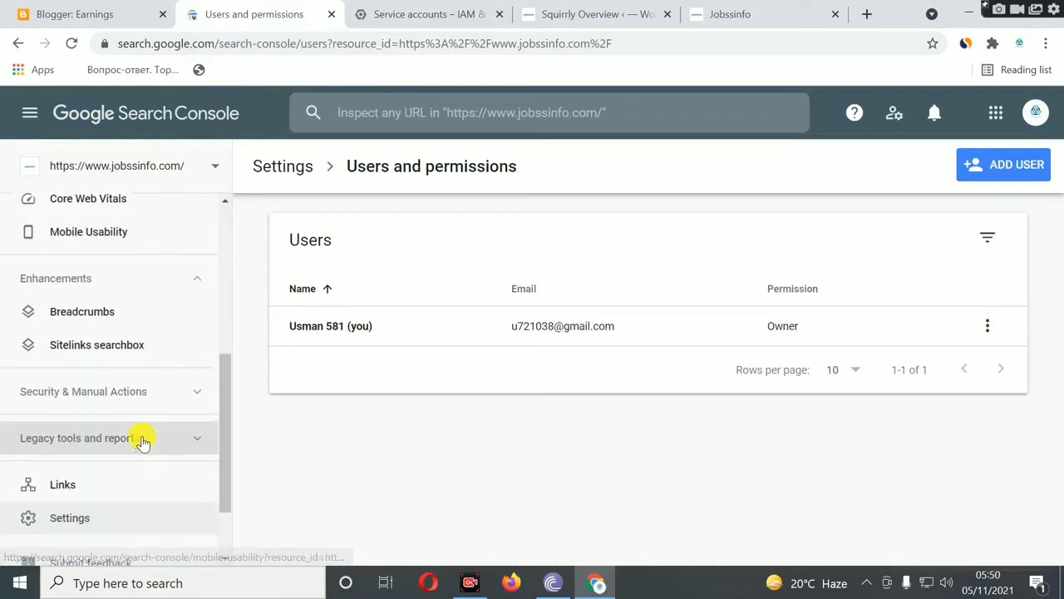
click(73, 426)
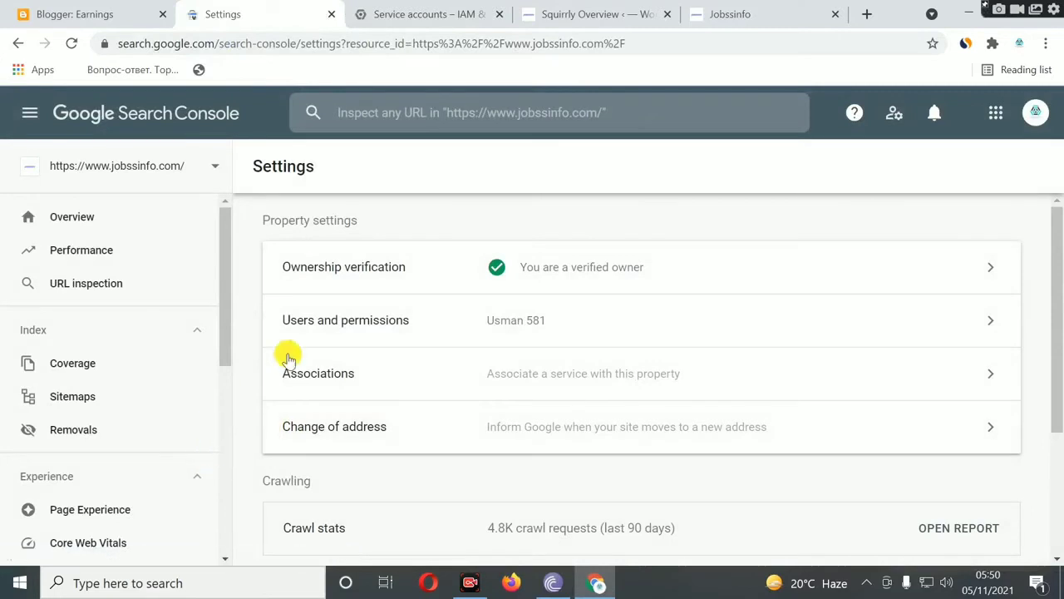
click(345, 321)
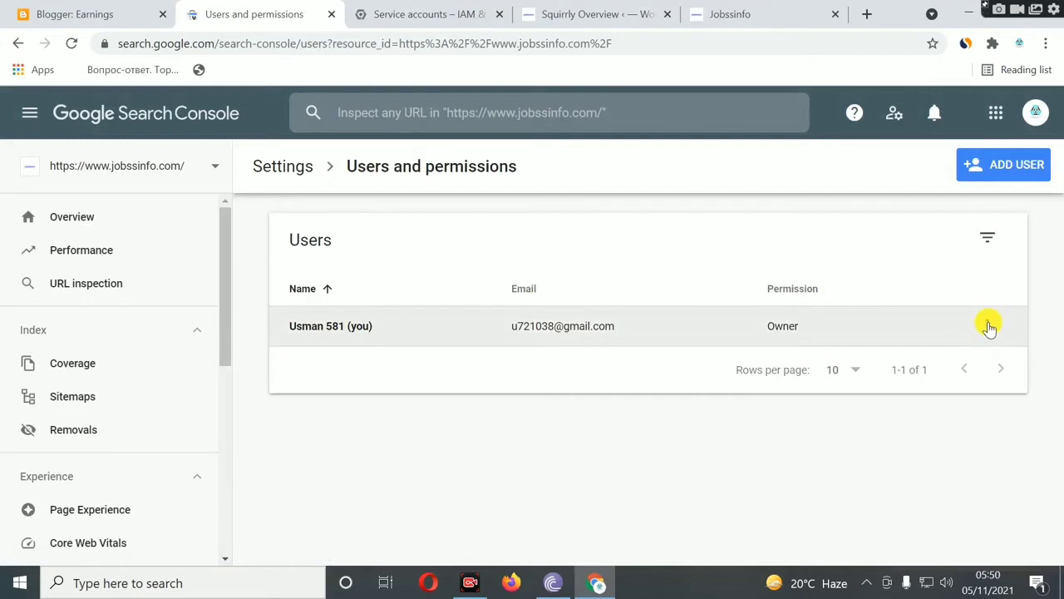
click(990, 326)
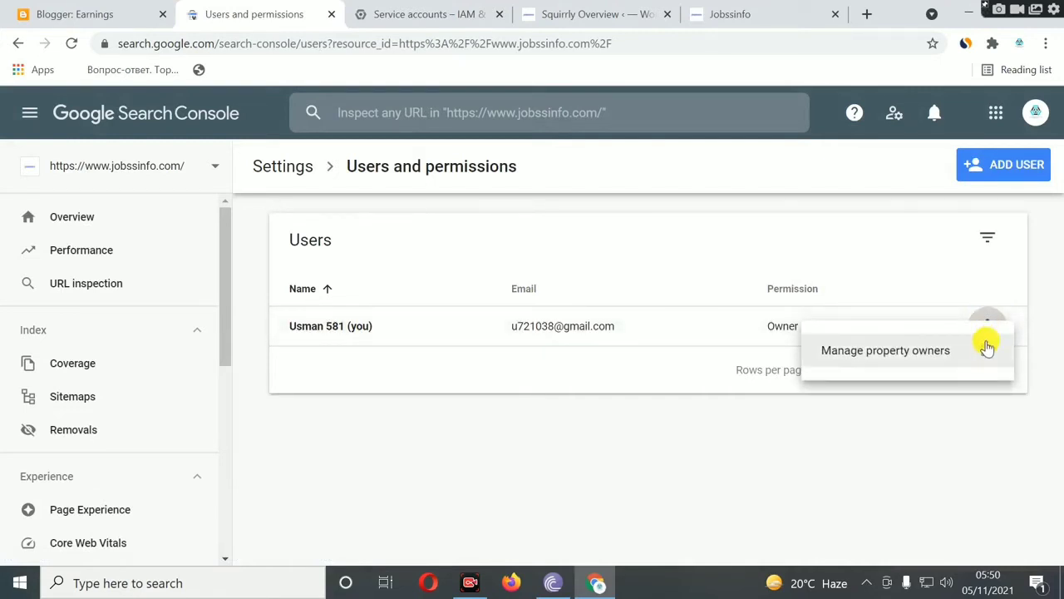
click(910, 353)
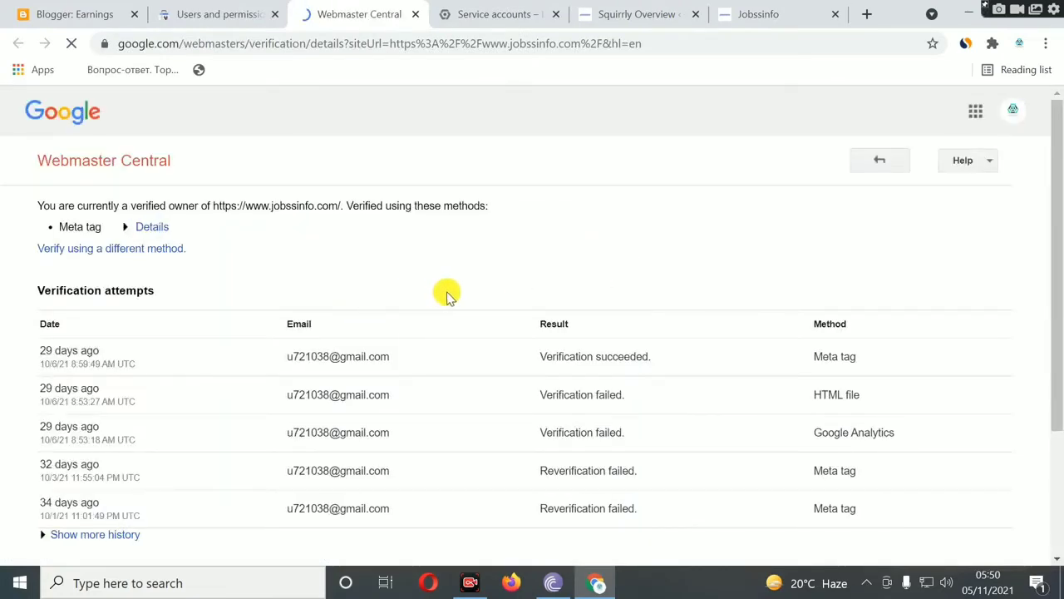
Review the verification details for jobssinfo.com and start adding an owner under Verified owners
scroll(448, 295, down, 2)
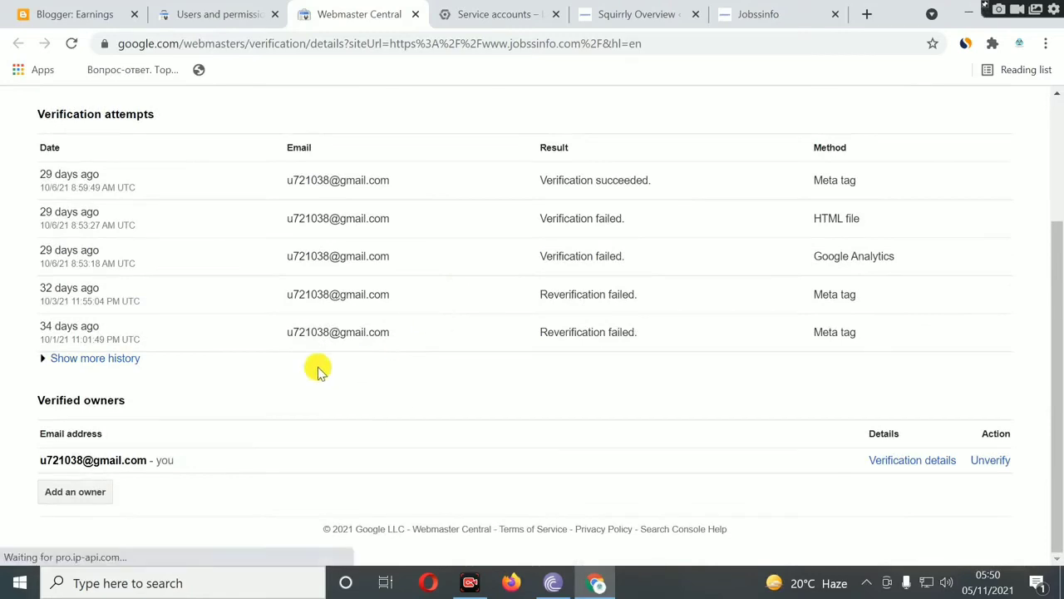
scroll(178, 344, up, 2)
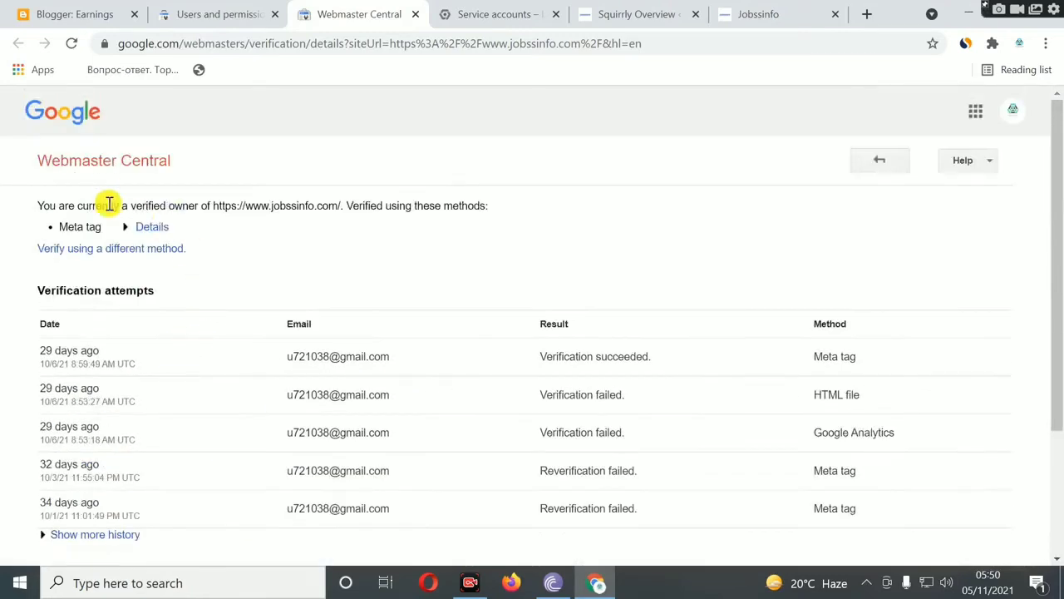
scroll(228, 309, down, 2)
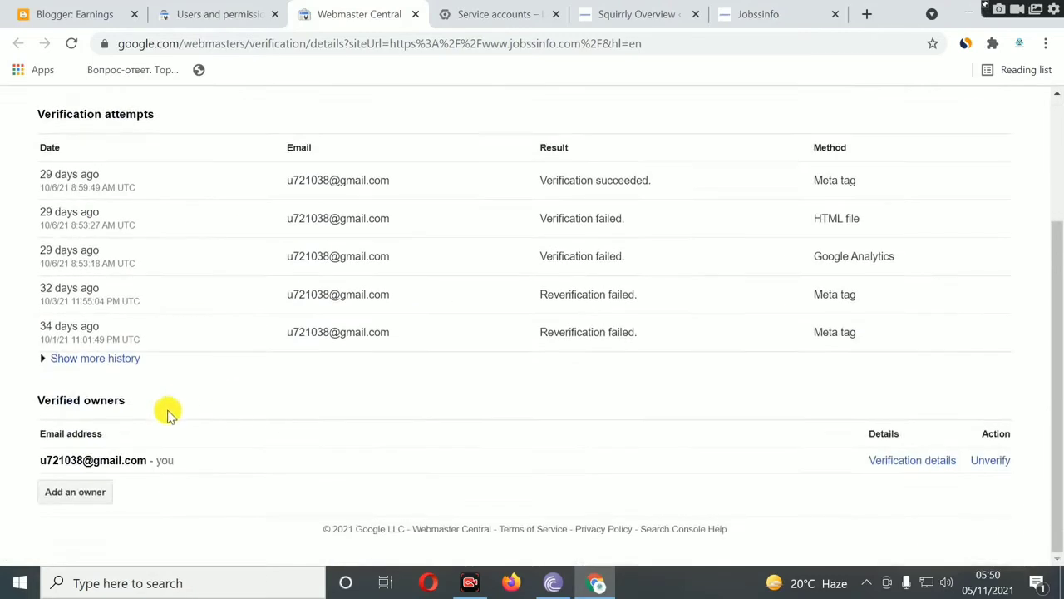
click(75, 492)
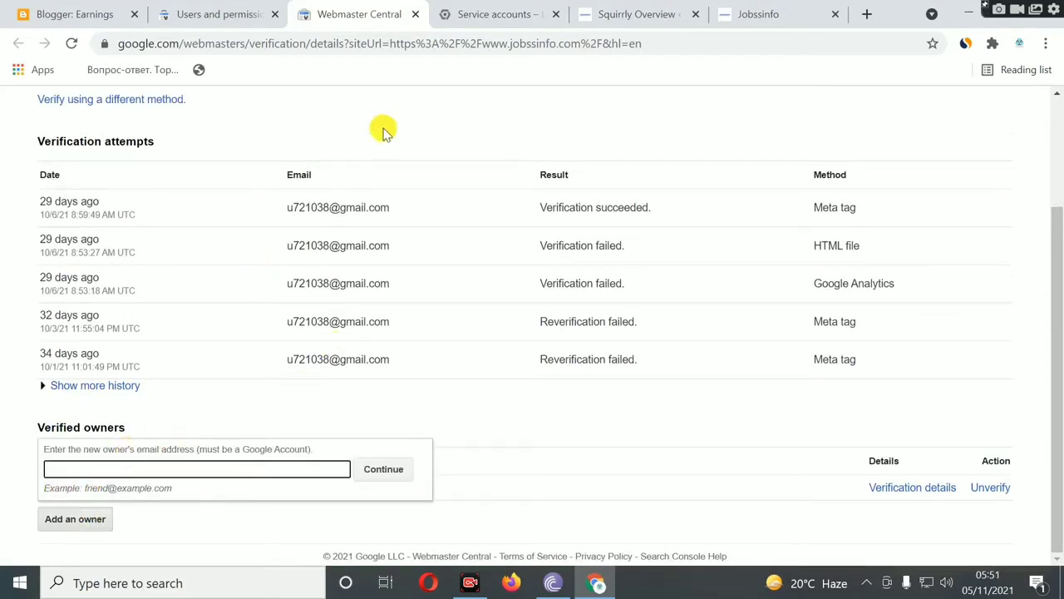
Return to the Google Cloud service accounts list and copy the service account's email address again
click(206, 14)
click(468, 26)
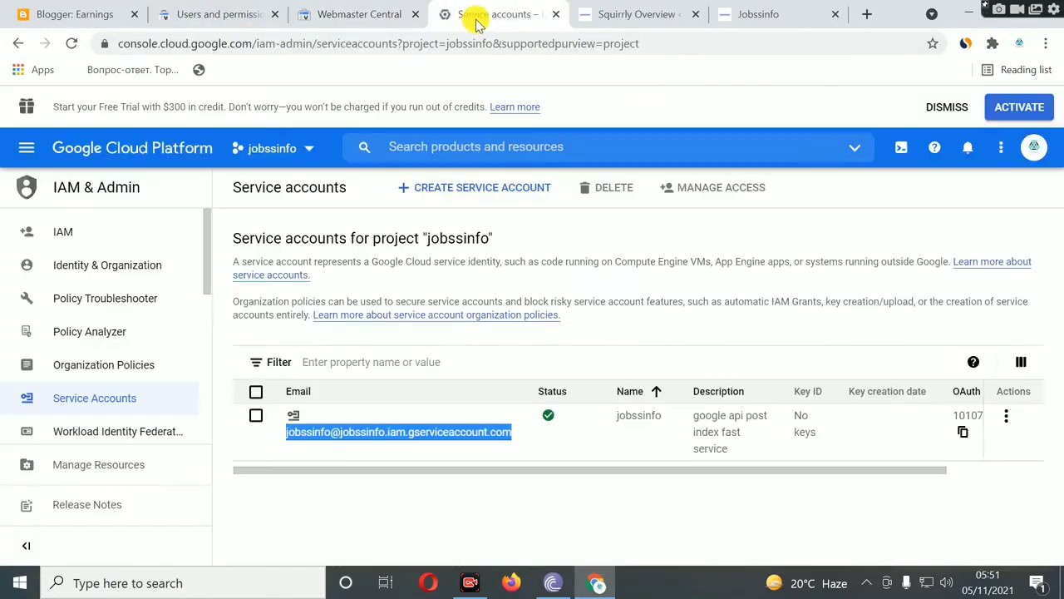
right_click(388, 431)
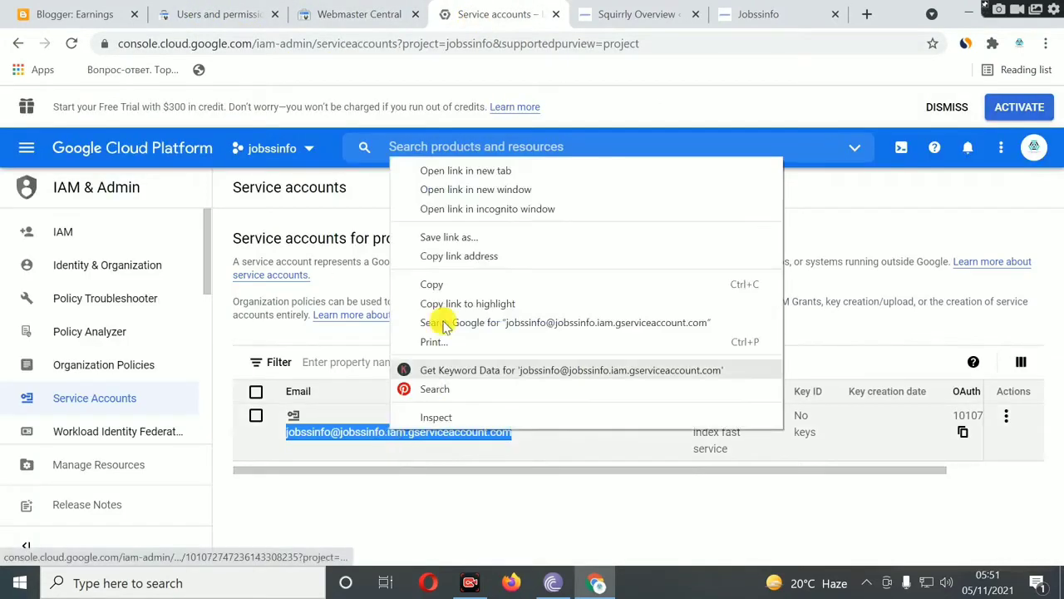
click(441, 285)
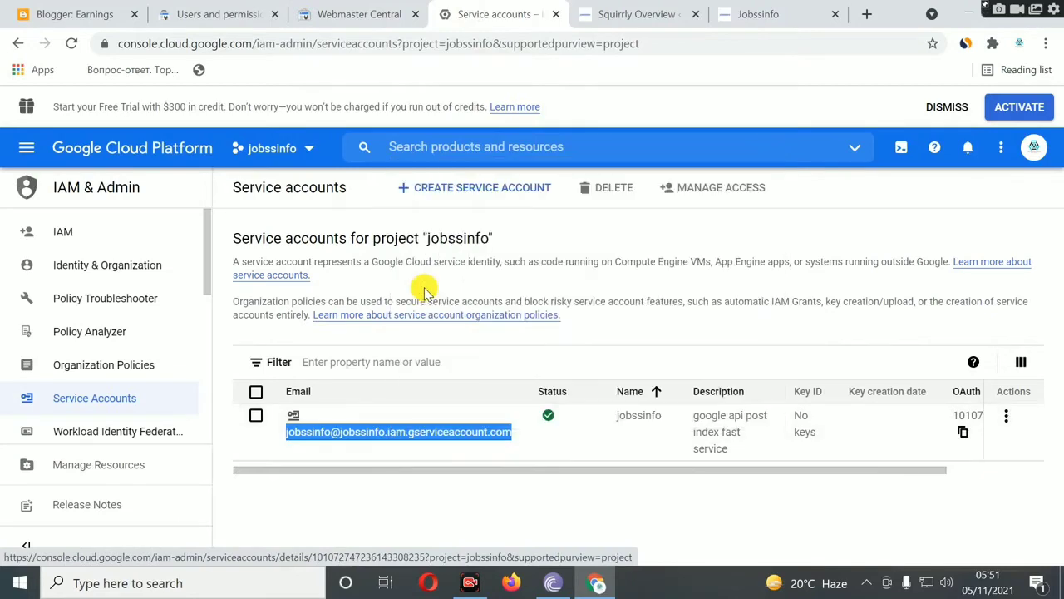
Add the service account as an owner of jobssinfo.com in Webmaster Central by pasting its copied email address
click(221, 14)
click(345, 14)
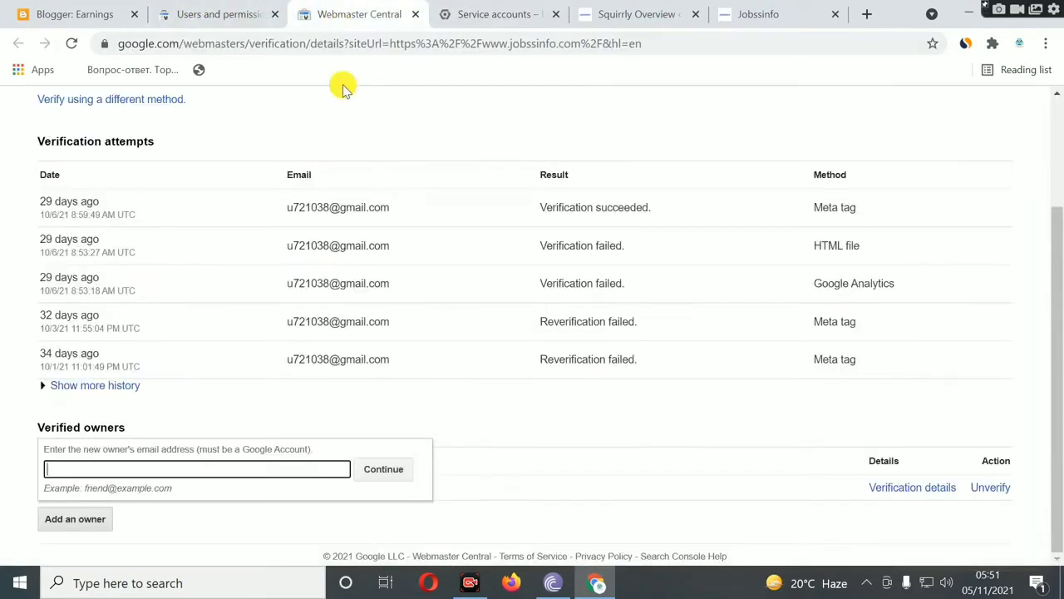
right_click(131, 470)
click(175, 316)
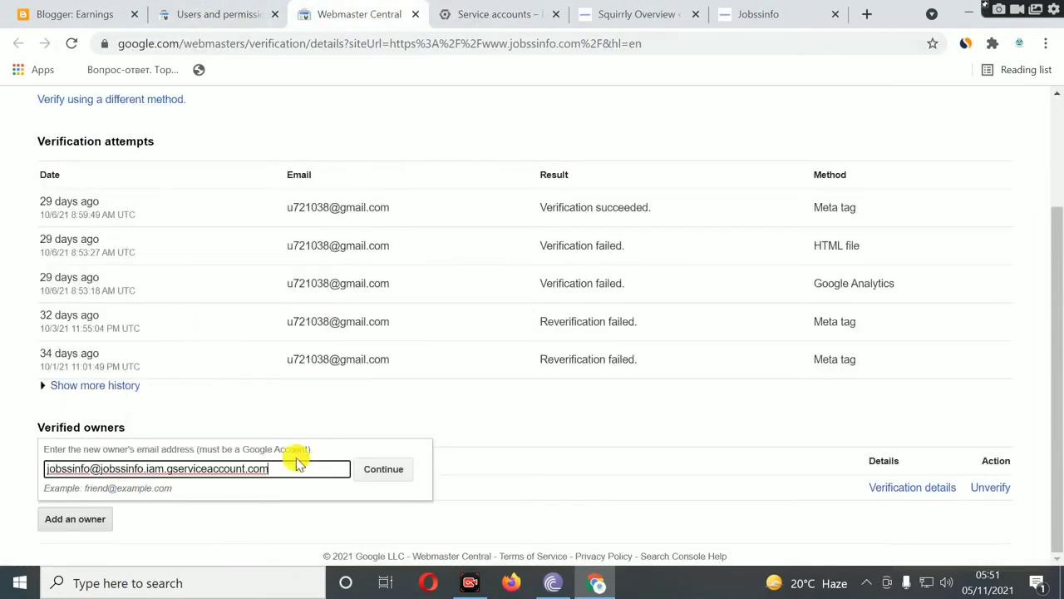
click(400, 476)
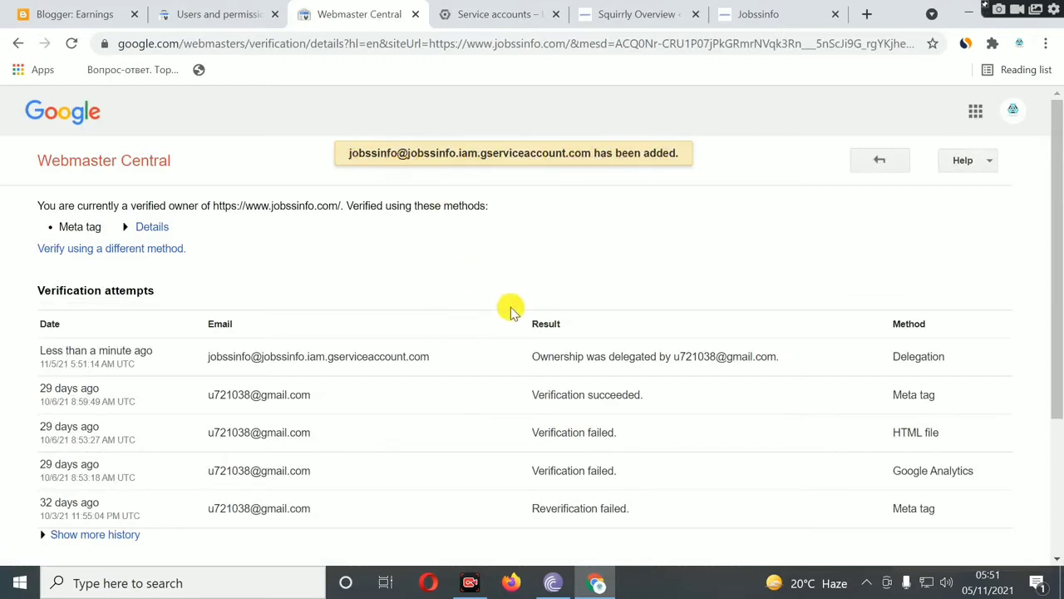
scroll(506, 316, down, 3)
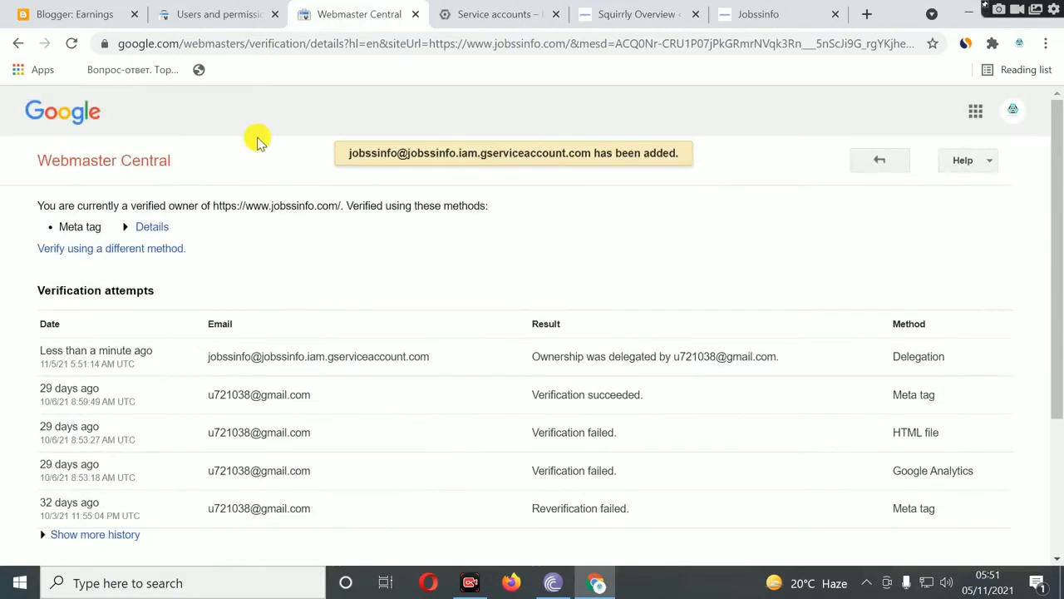
Return to the Google Cloud service accounts list and open key management for the jobssinfo service account
click(225, 14)
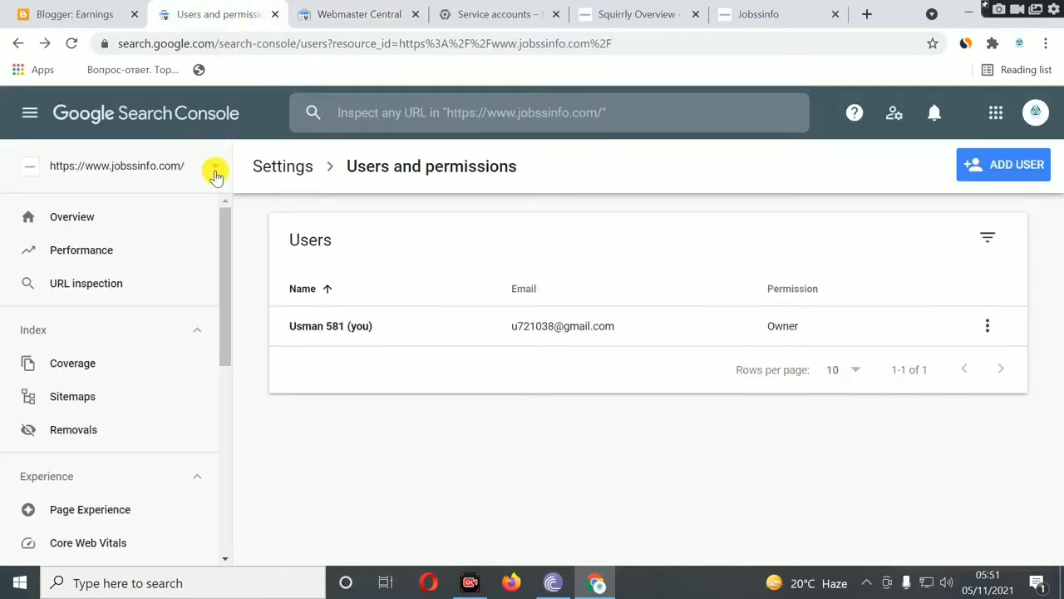
click(463, 17)
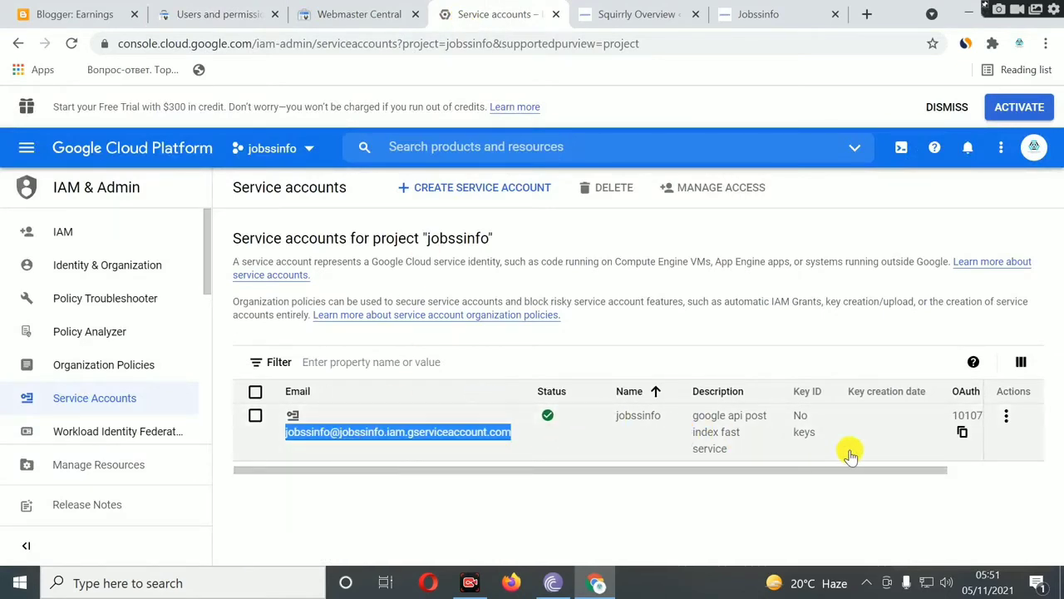
click(1007, 416)
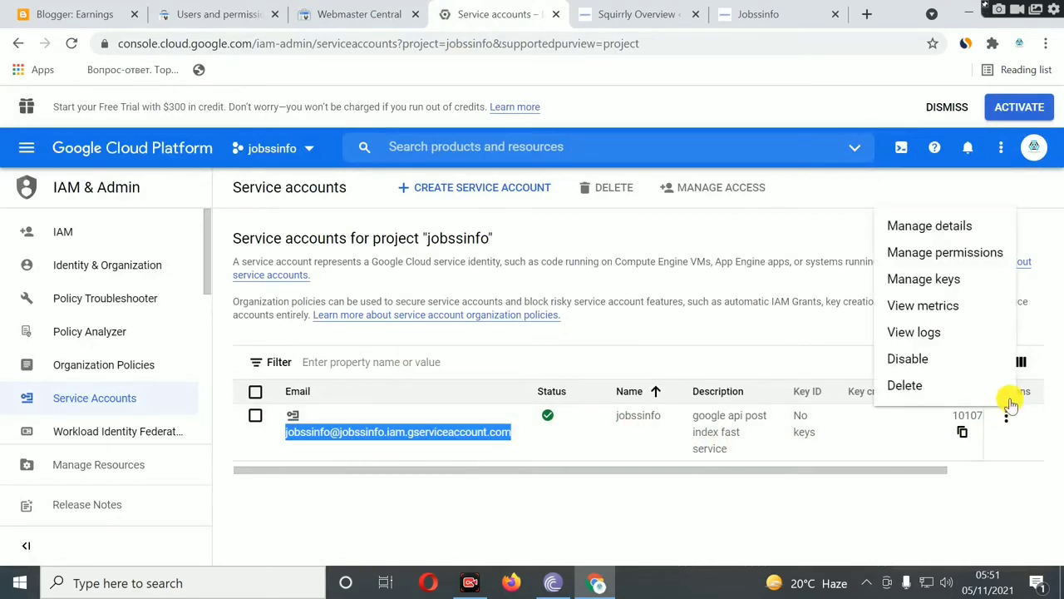
click(909, 280)
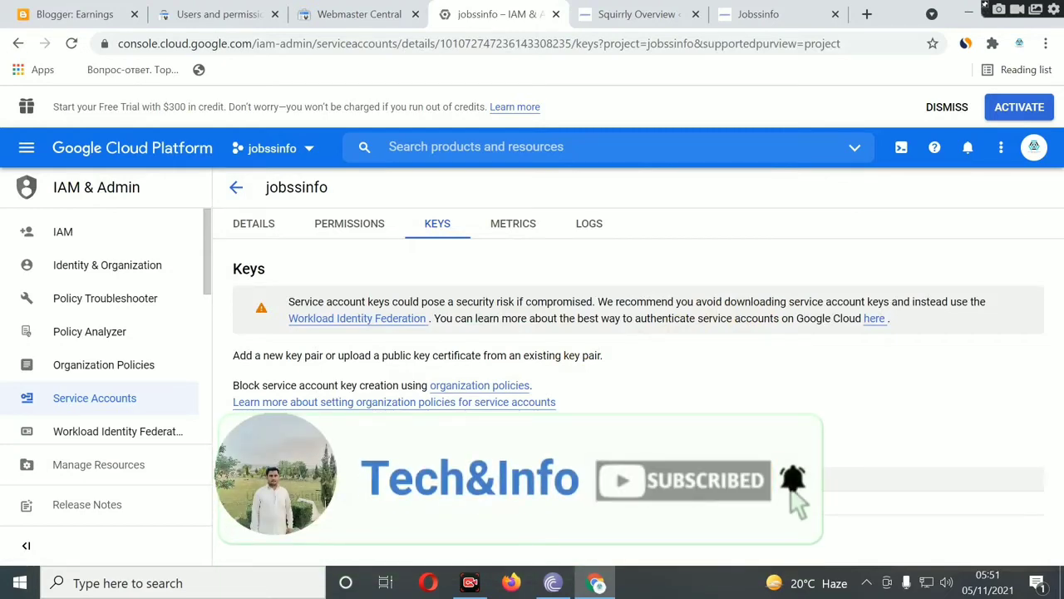
Create a new private key of type JSON for the jobssinfo service account and download it
click(291, 482)
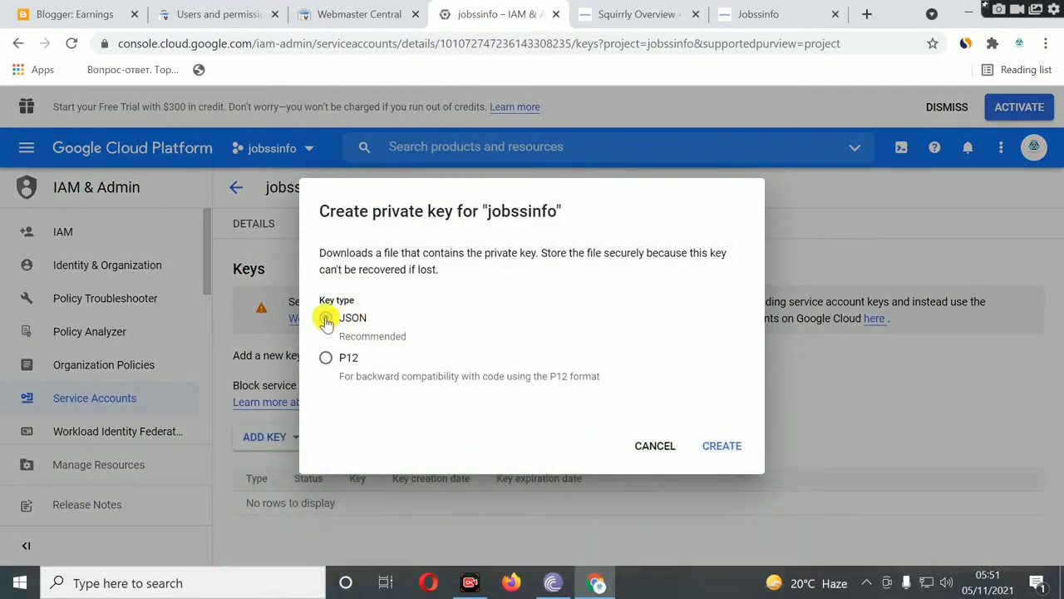
click(326, 361)
click(720, 447)
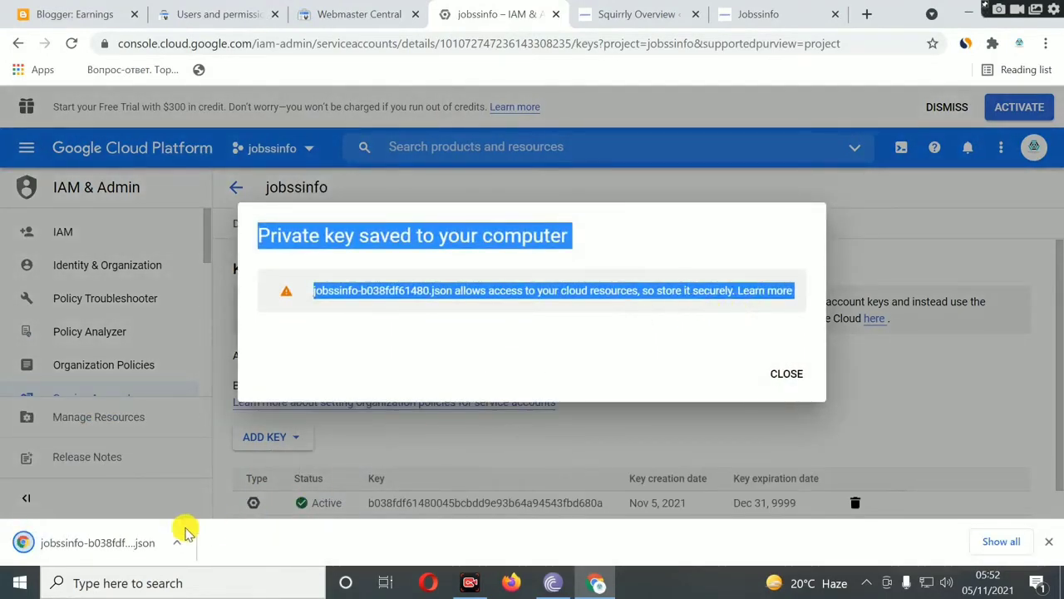
Open the downloaded JSON key file in the browser and switch to the Jobssinfo site
right_click(90, 549)
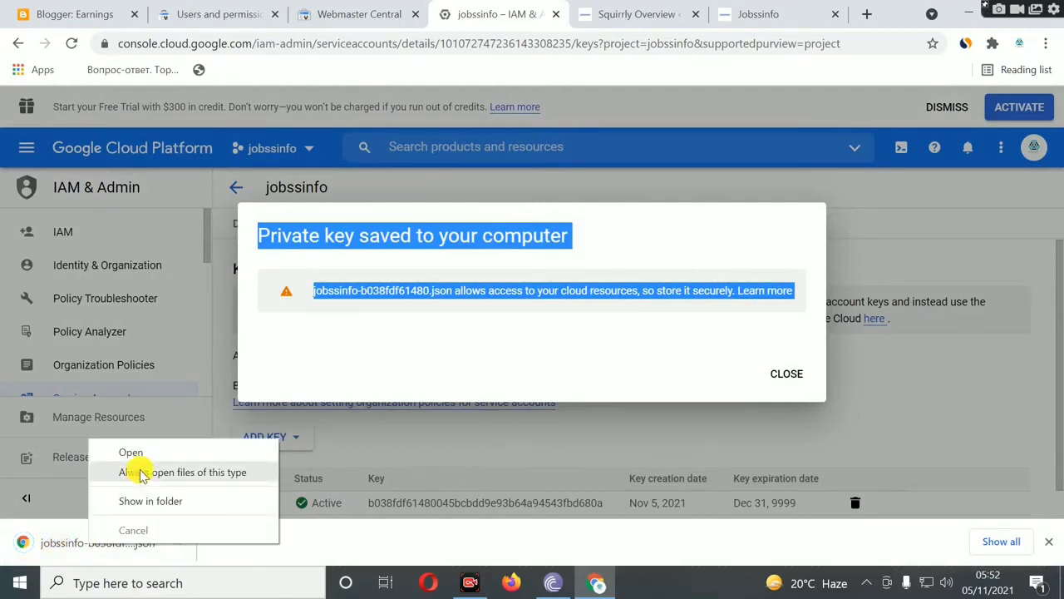
click(131, 452)
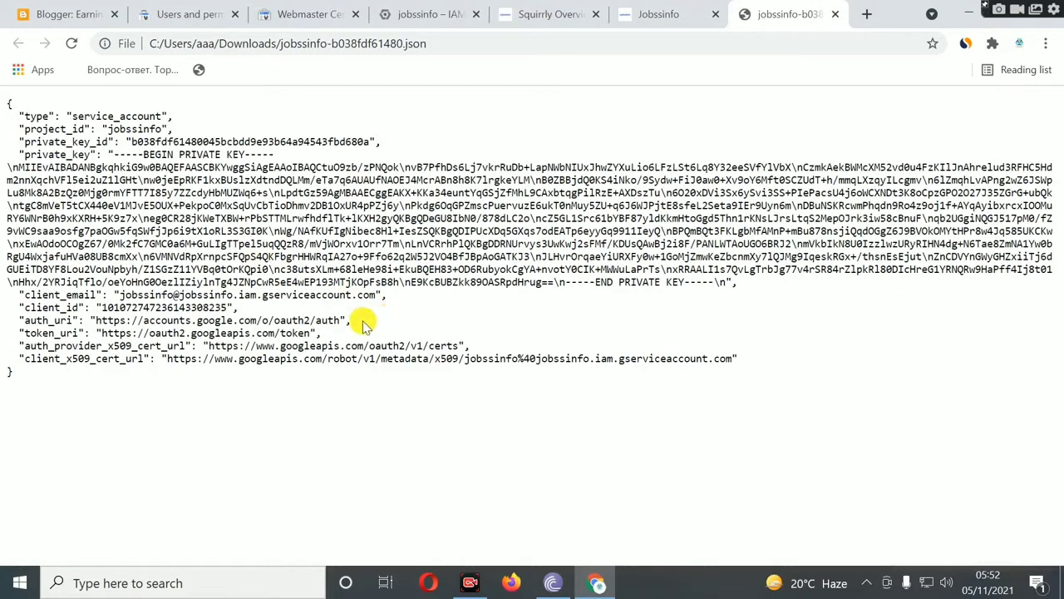
click(665, 17)
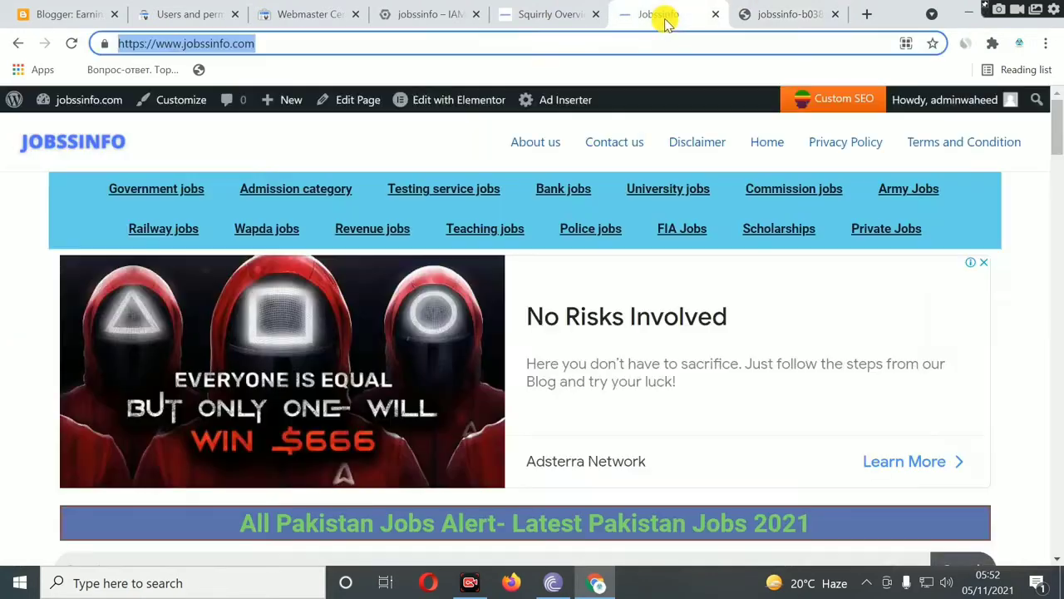
Return to the jobssinfo service account's keys page in Google Cloud, dismiss the saved private key notice and reload the page
click(559, 16)
click(429, 17)
click(306, 17)
click(418, 17)
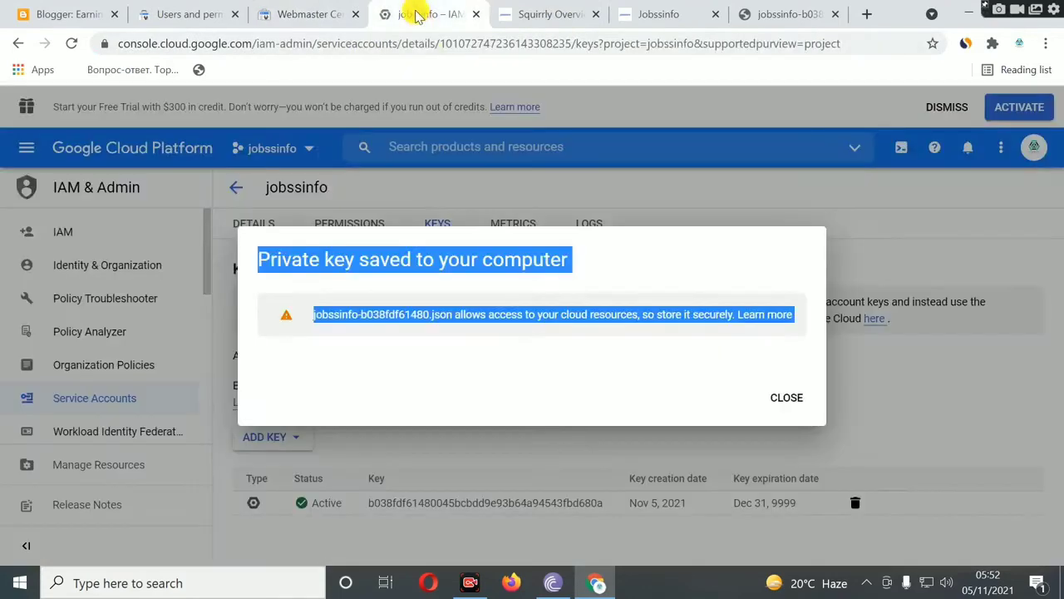
click(786, 398)
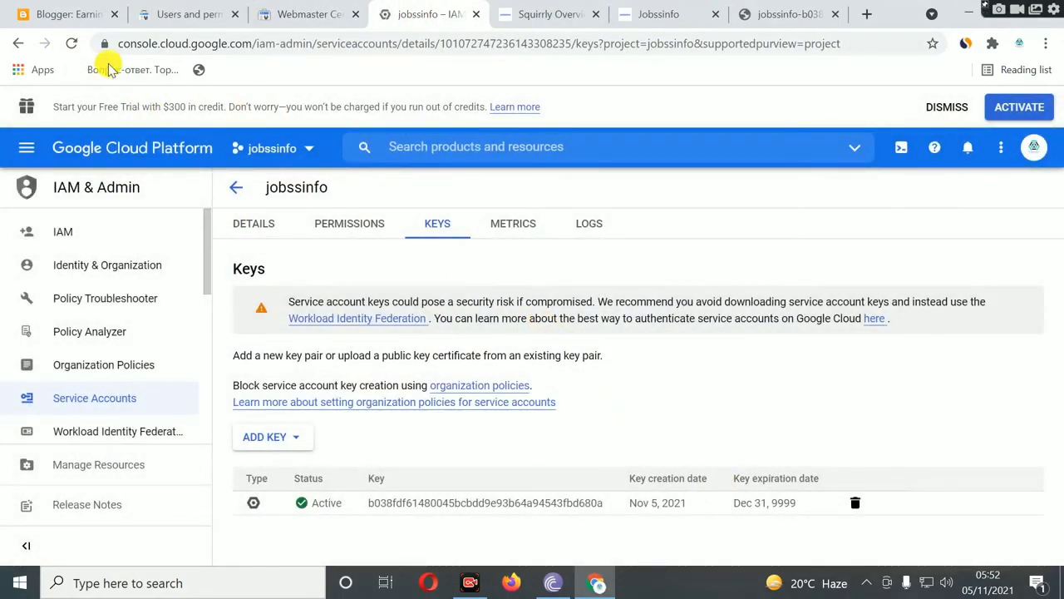
click(71, 44)
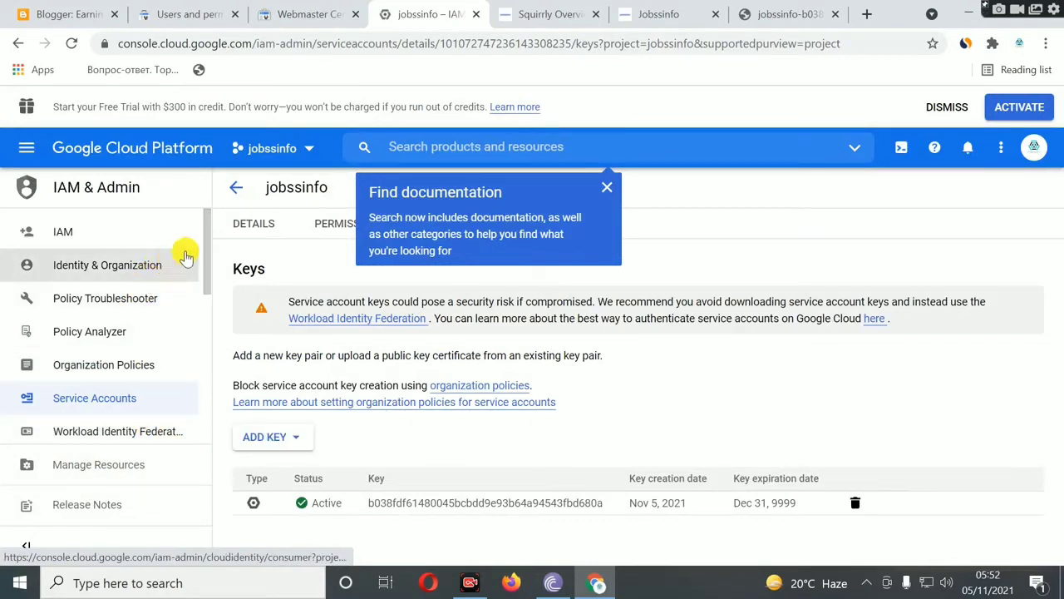
Dismiss the documentation tip and review the jobssinfo service account's permissions and keys
click(610, 187)
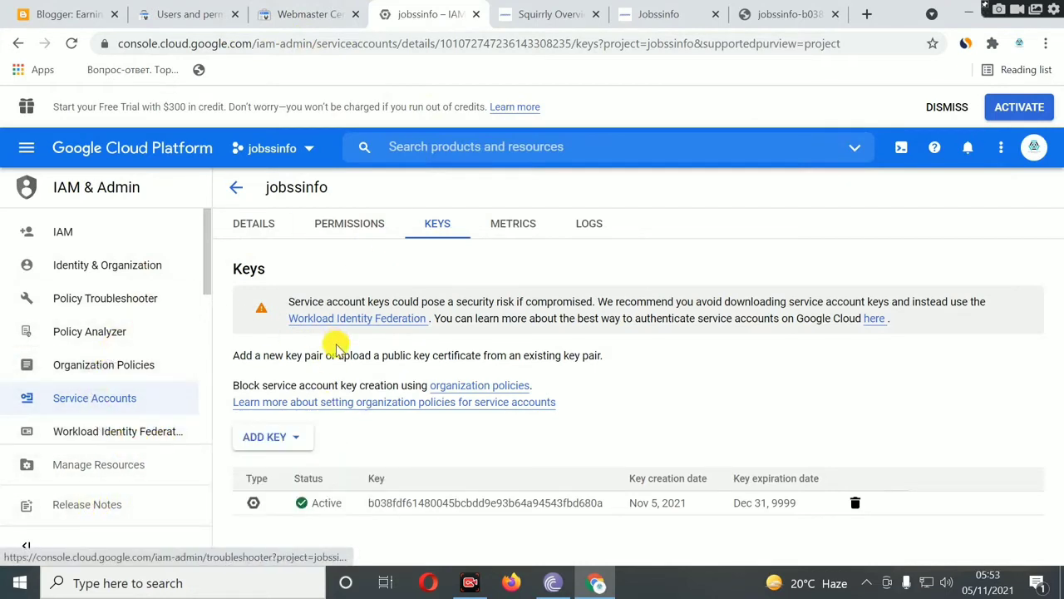
click(349, 224)
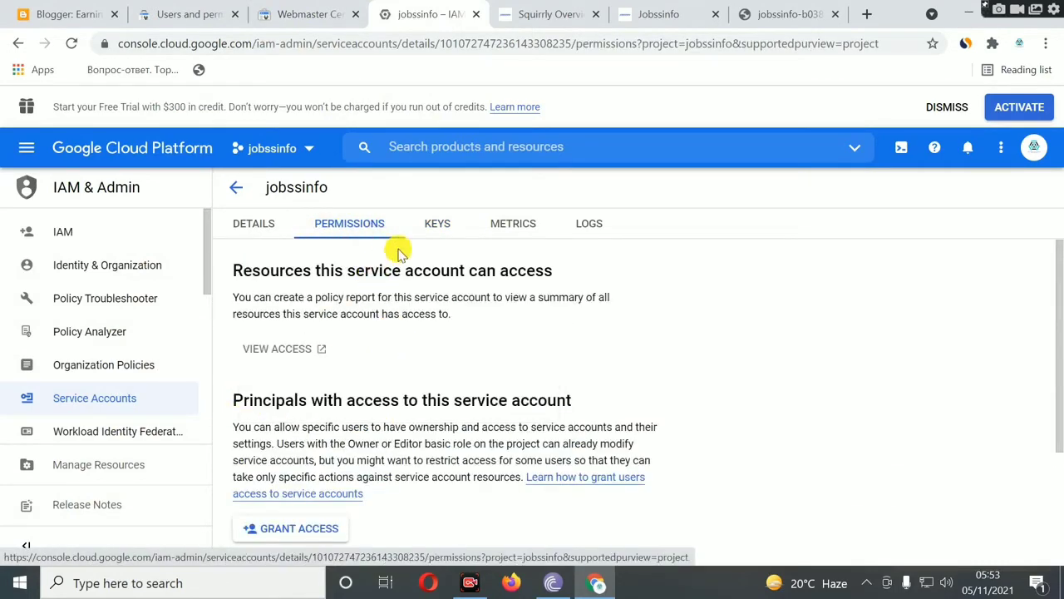
click(428, 231)
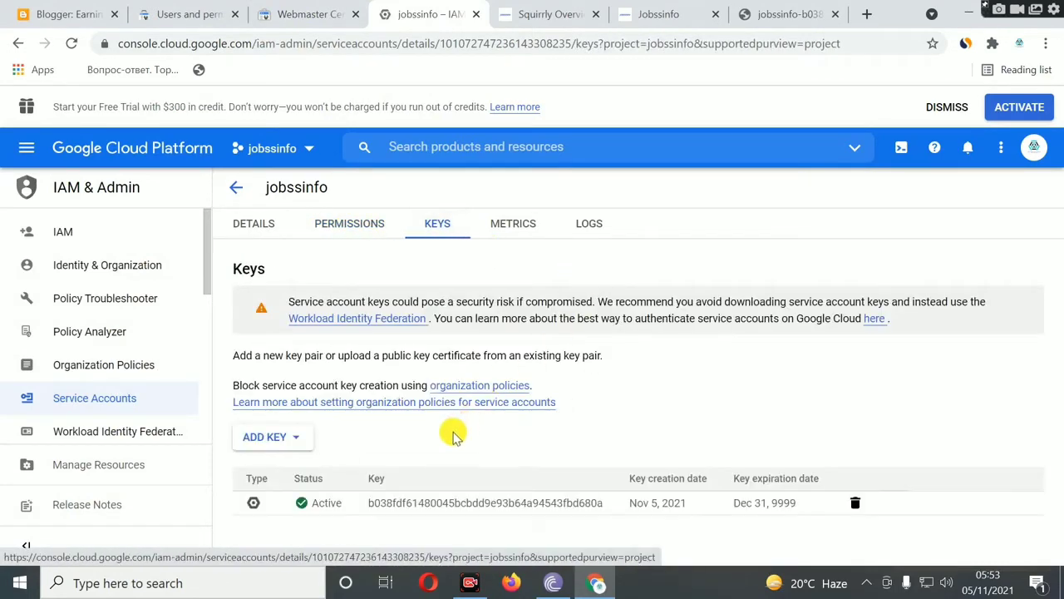
Copy the entire contents of the downloaded JSON key file open in the browser
click(781, 25)
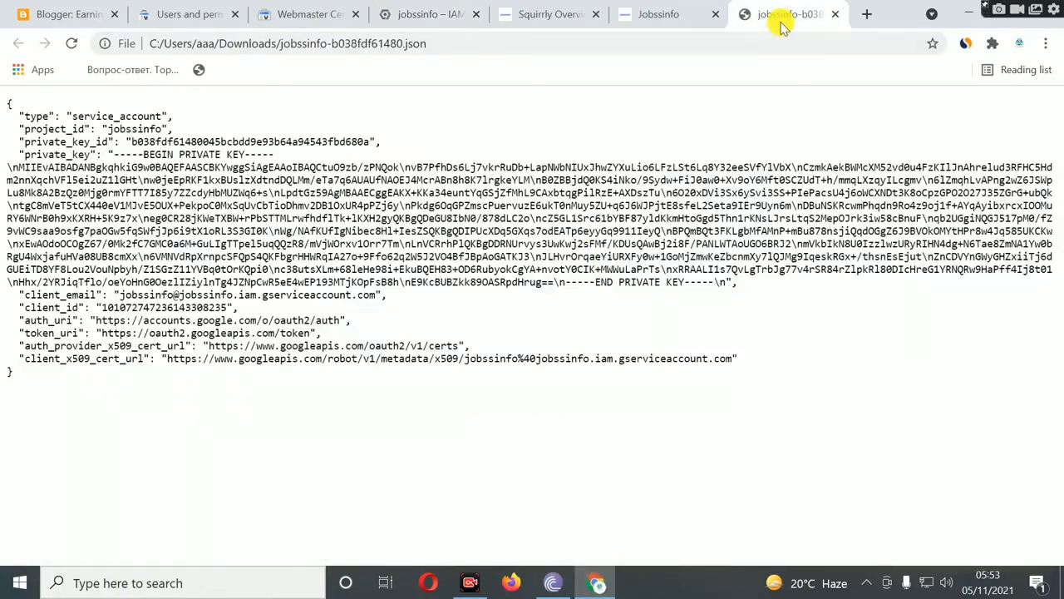
key(ctrl+a)
right_click(285, 184)
click(305, 196)
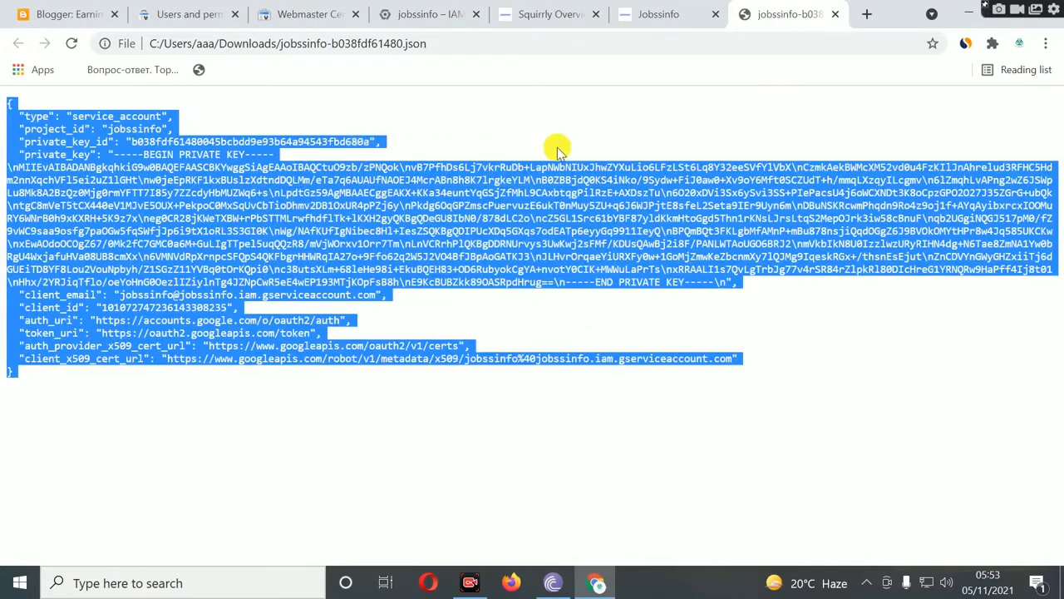
Go to the jobssinfo.com WordPress admin and open the page for adding new plugins
click(663, 14)
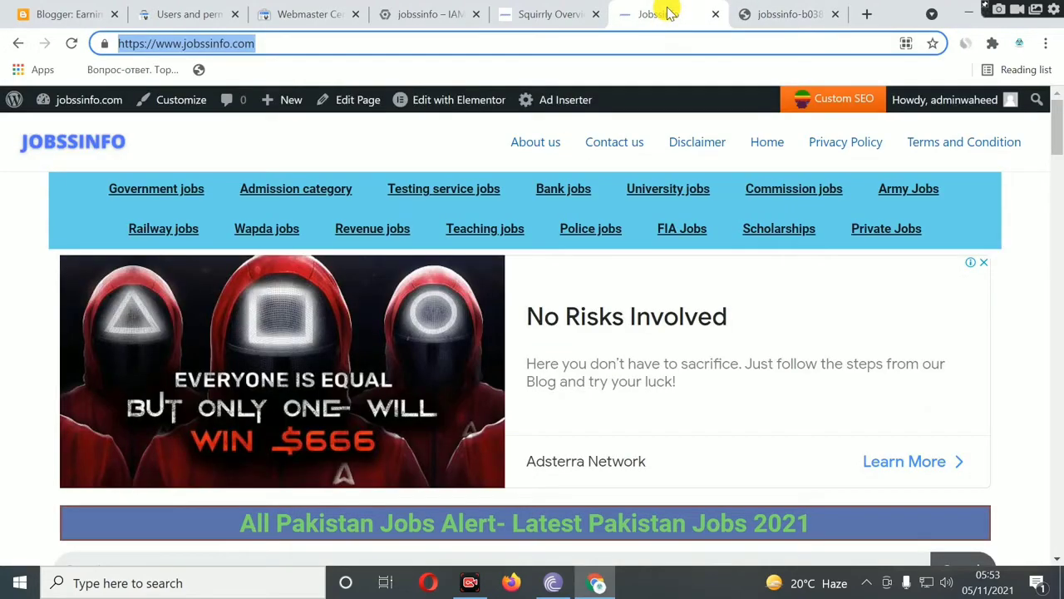
click(12, 100)
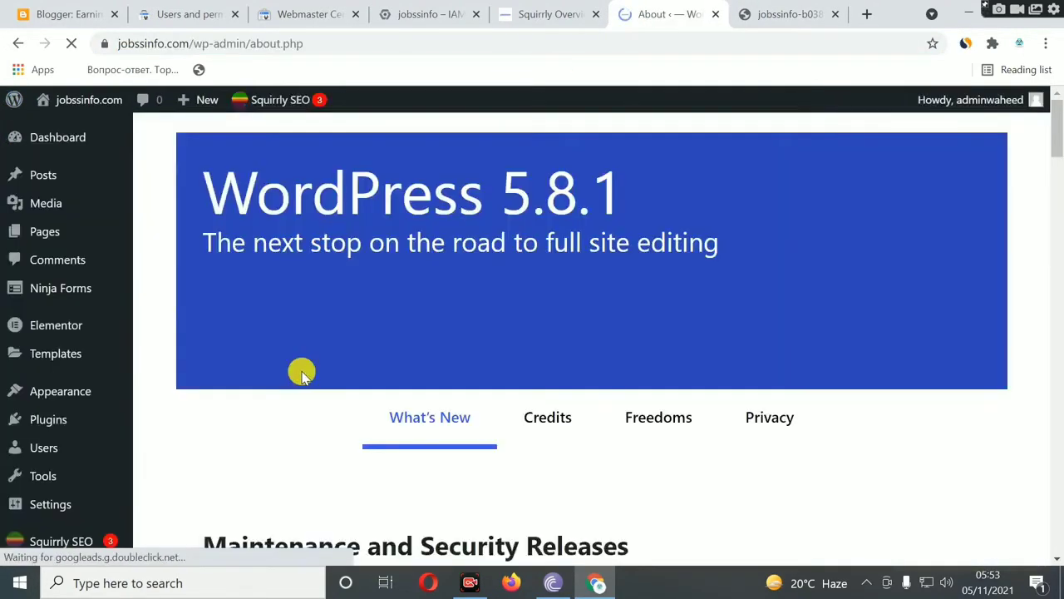
click(55, 423)
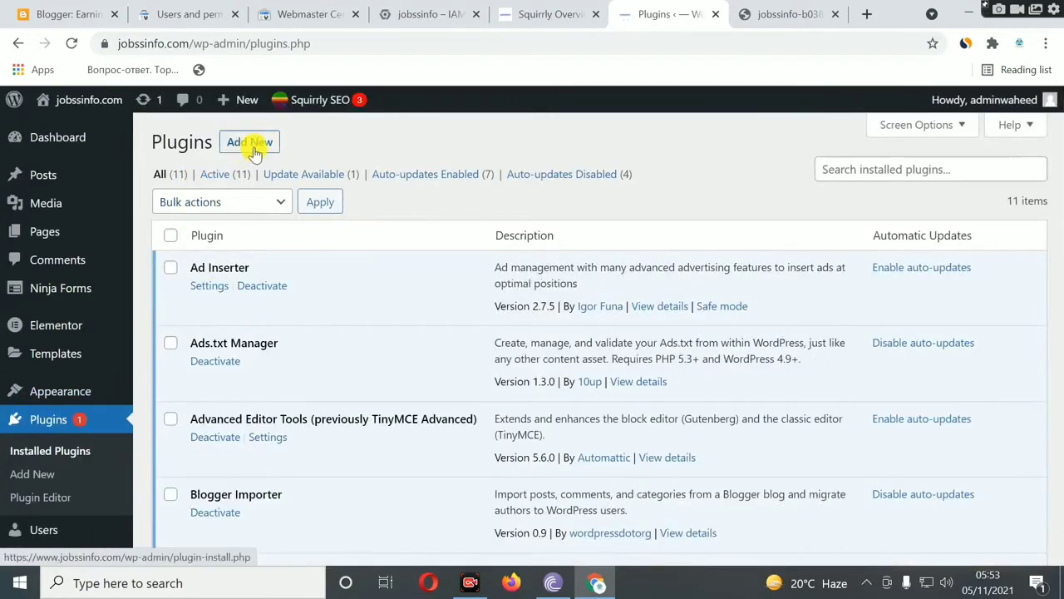
click(252, 144)
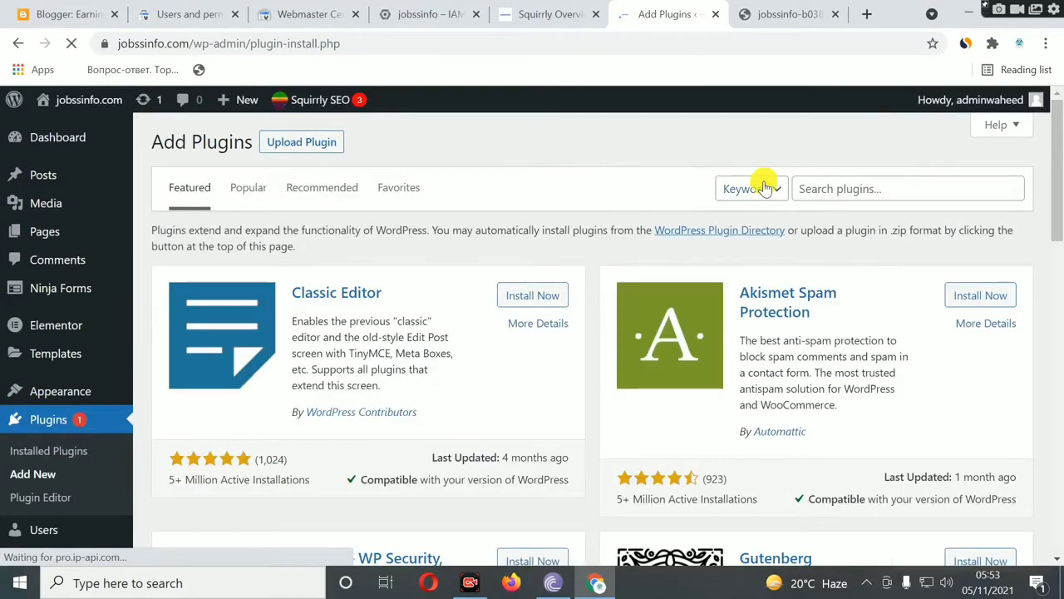
Search the WordPress plugin directory for "index post" and look through the results for an indexing plugin
click(841, 184)
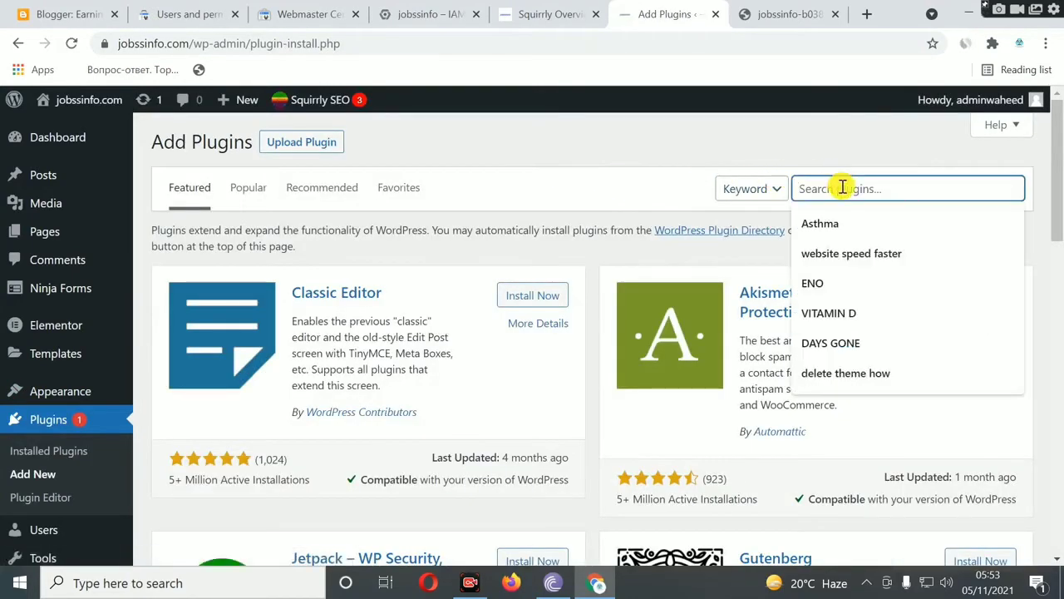
text(indee)
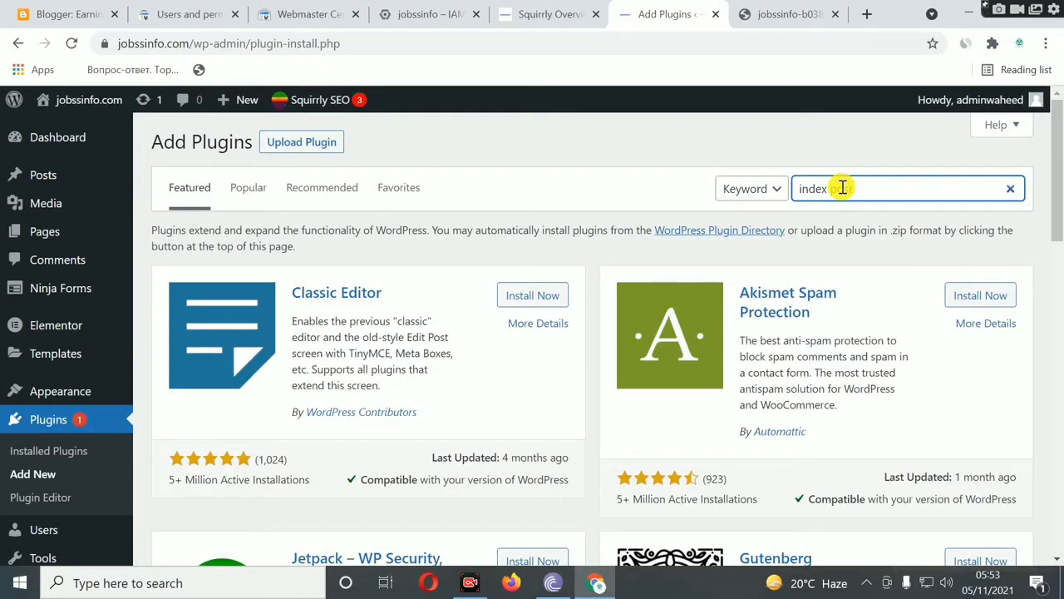
key(Return)
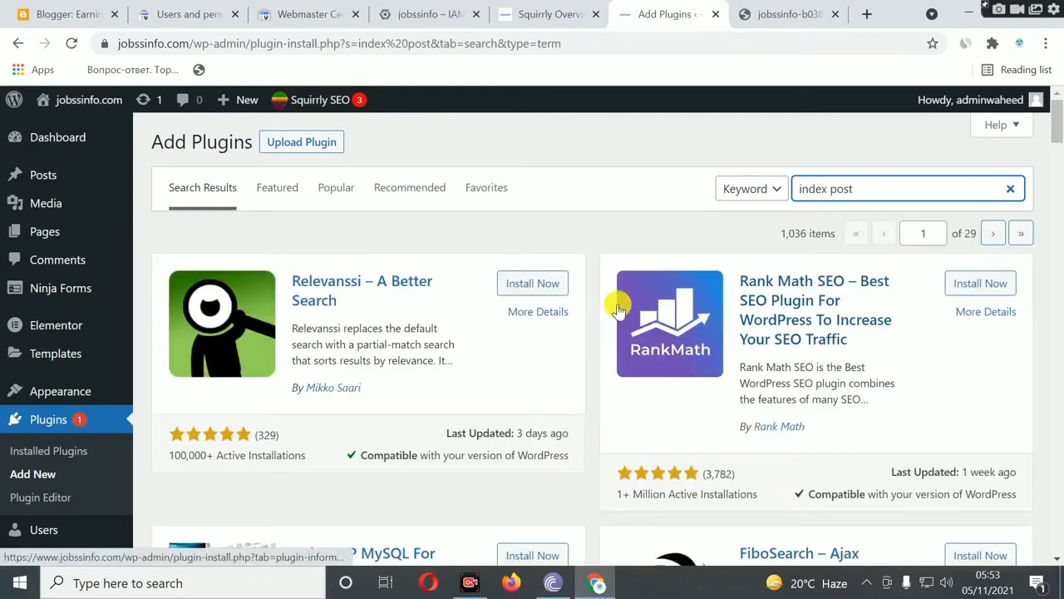
scroll(604, 307, down, 2)
scroll(604, 307, down, 6)
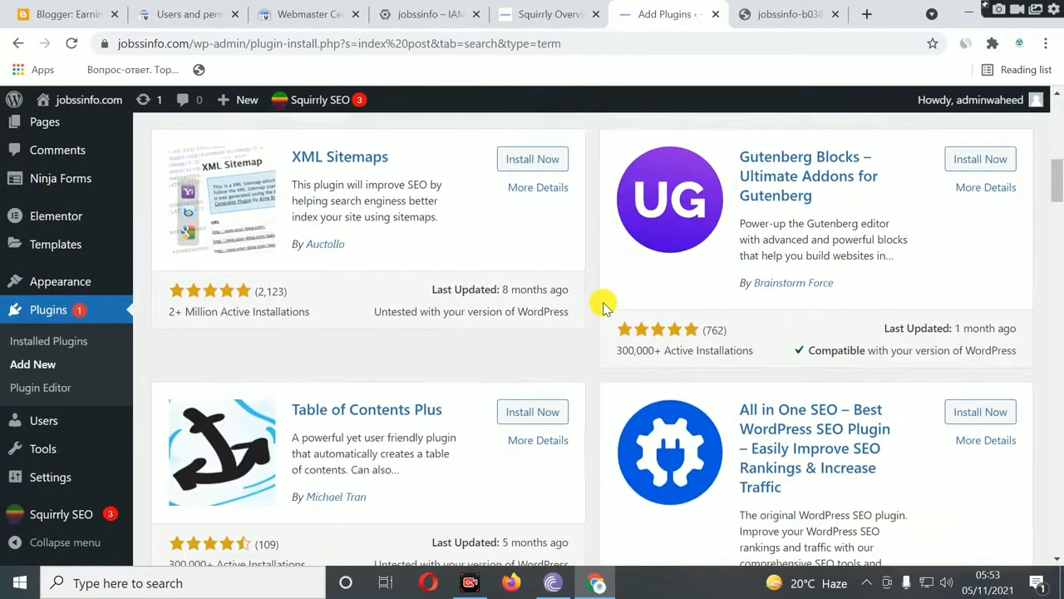
scroll(604, 307, down, 7)
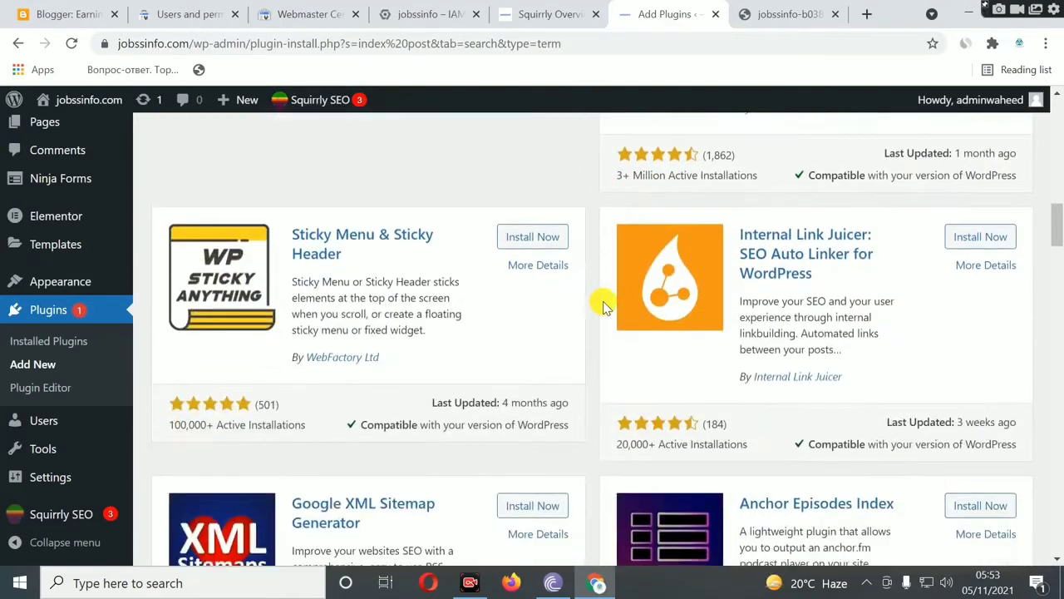
scroll(605, 307, down, 4)
scroll(604, 308, down, 4)
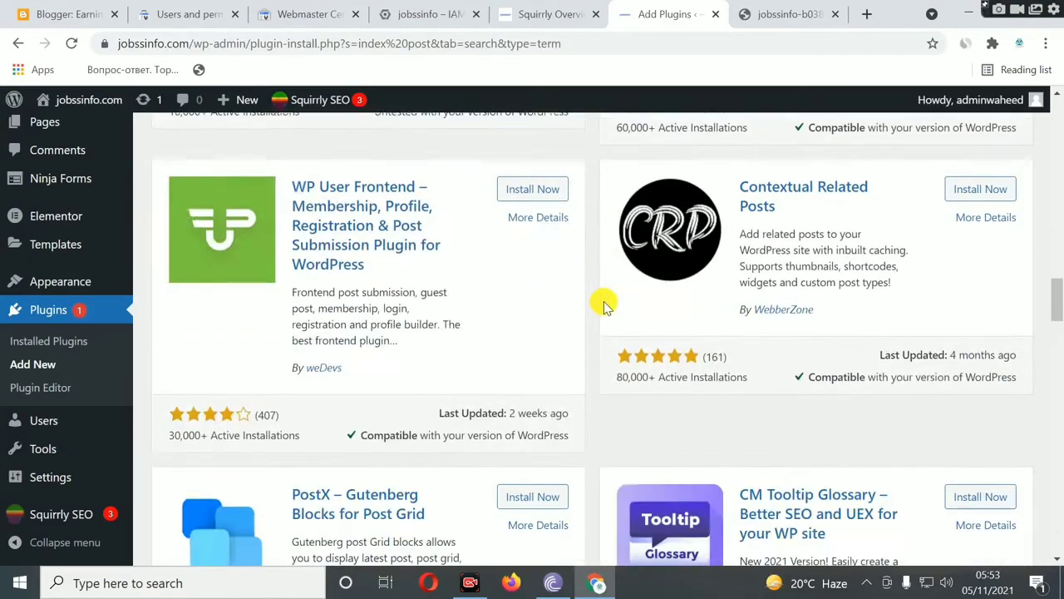
scroll(604, 307, up, 20)
scroll(605, 307, up, 1)
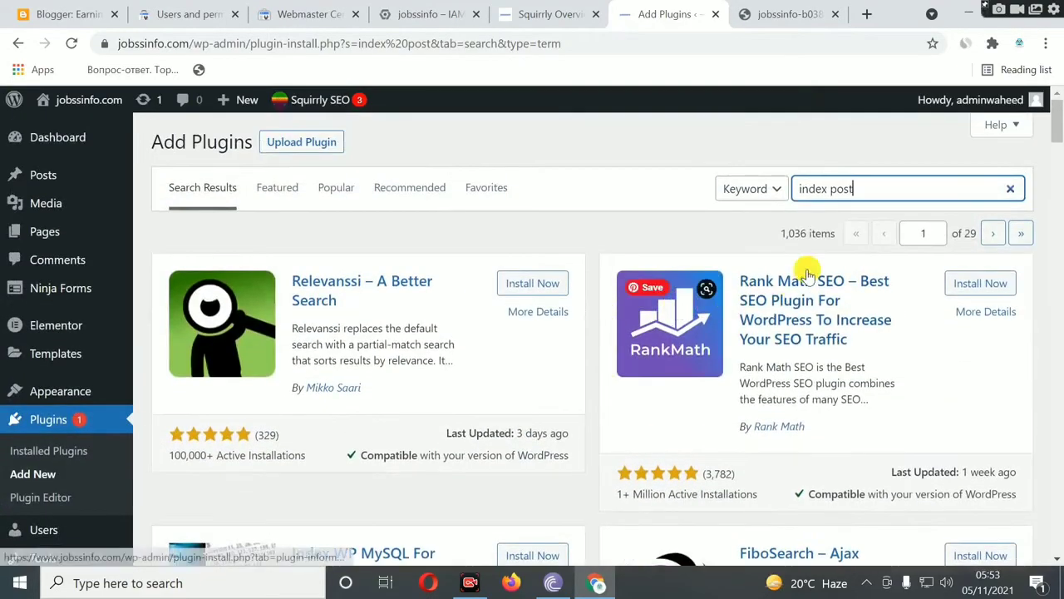
Change the plugin search to "index post fast"
key(BackSpace)
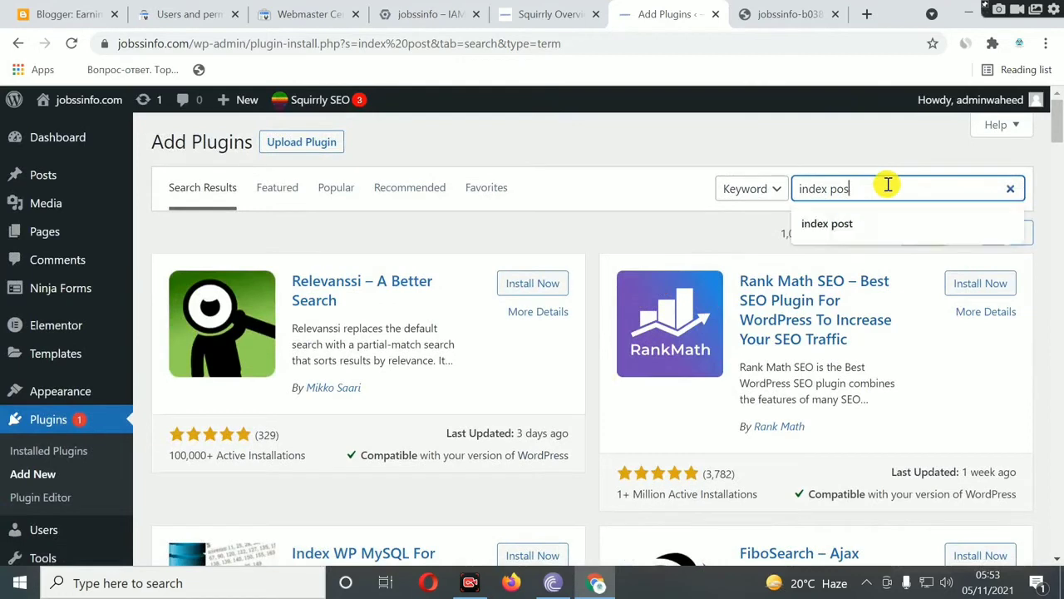
text(popst)
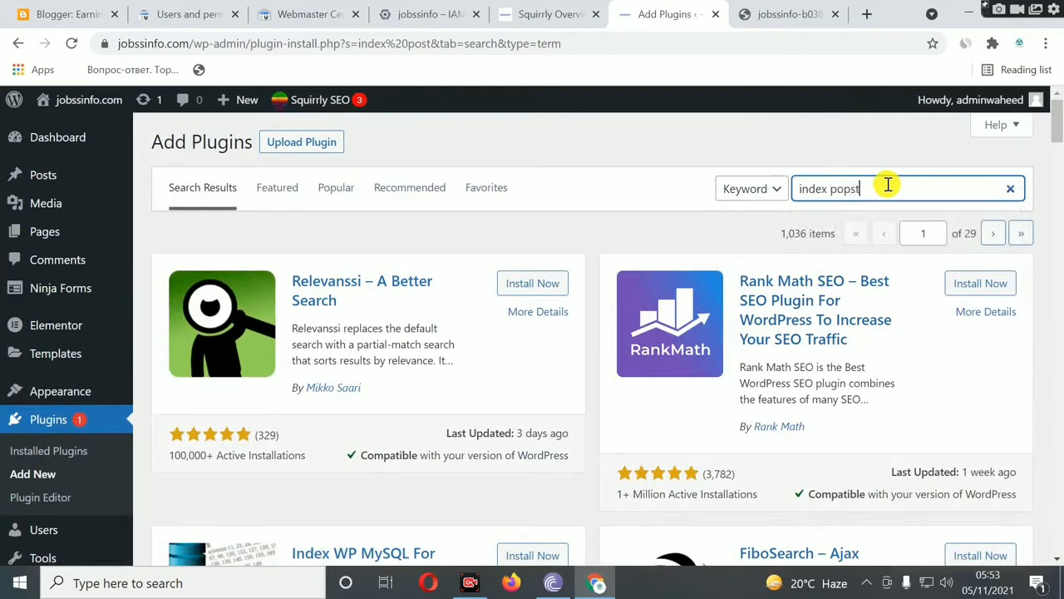
key(BackSpace)
key(BackSpace)
text(sr)
text(t)
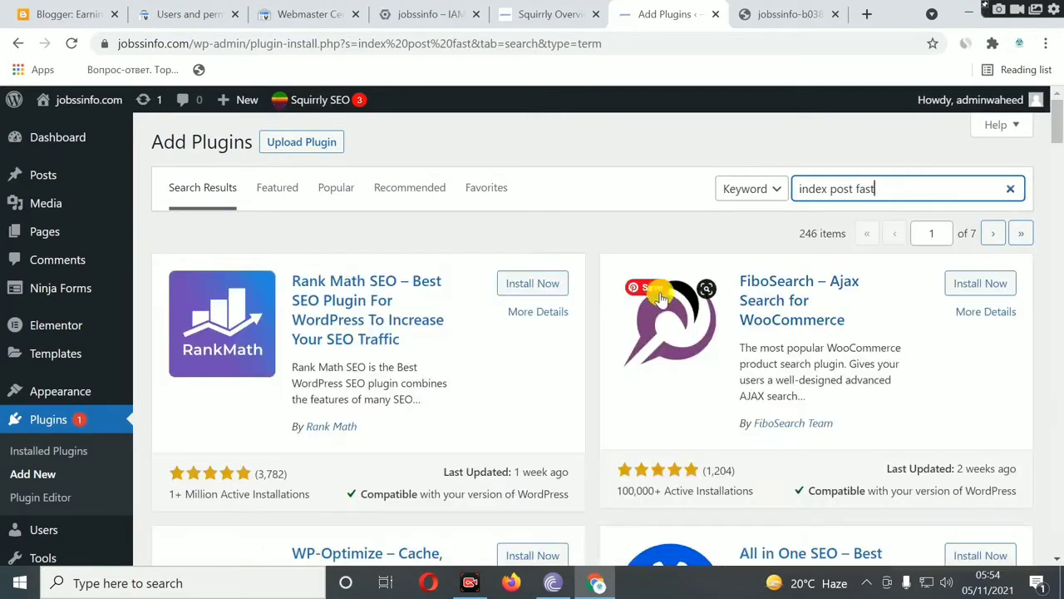
Find Instant Indexing for Google by Rank Math in the results, then install and activate the plugin
scroll(655, 306, down, 10)
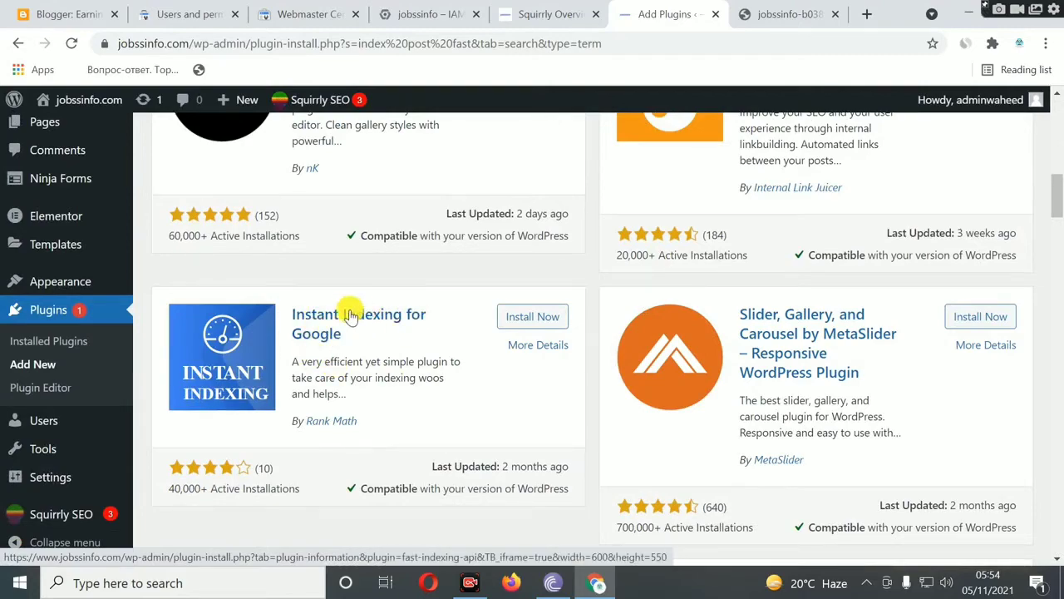
scroll(408, 380, up, 4)
scroll(413, 386, up, 6)
scroll(333, 399, down, 3)
scroll(337, 410, down, 4)
scroll(333, 399, down, 5)
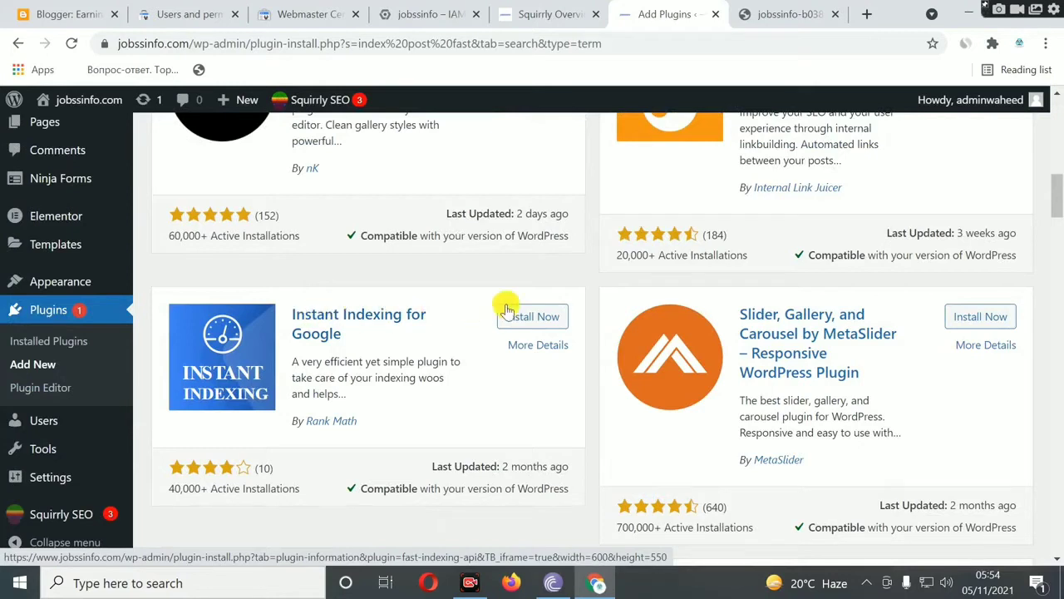
click(550, 317)
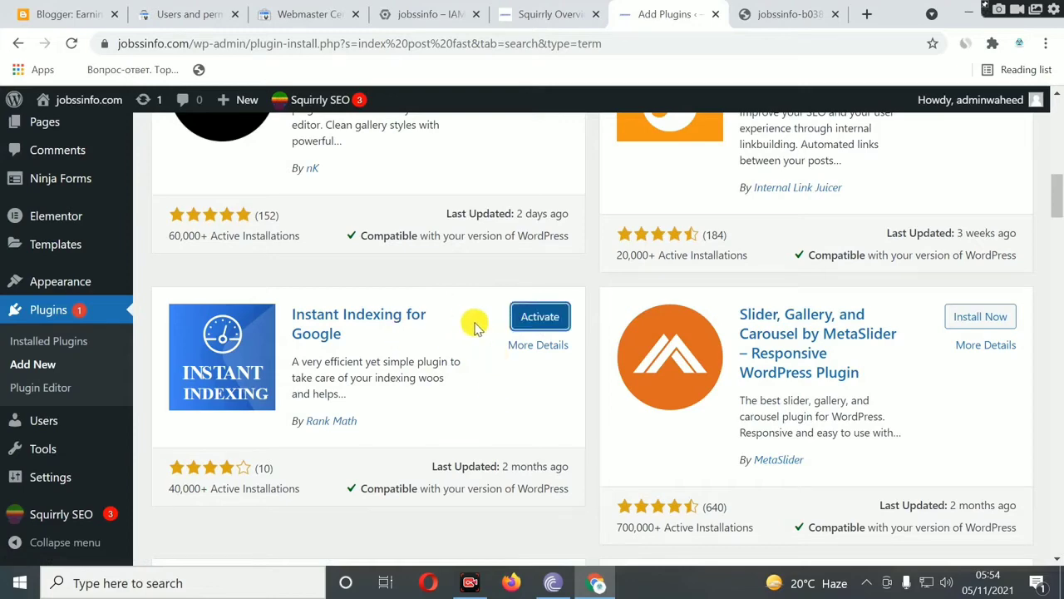
click(519, 322)
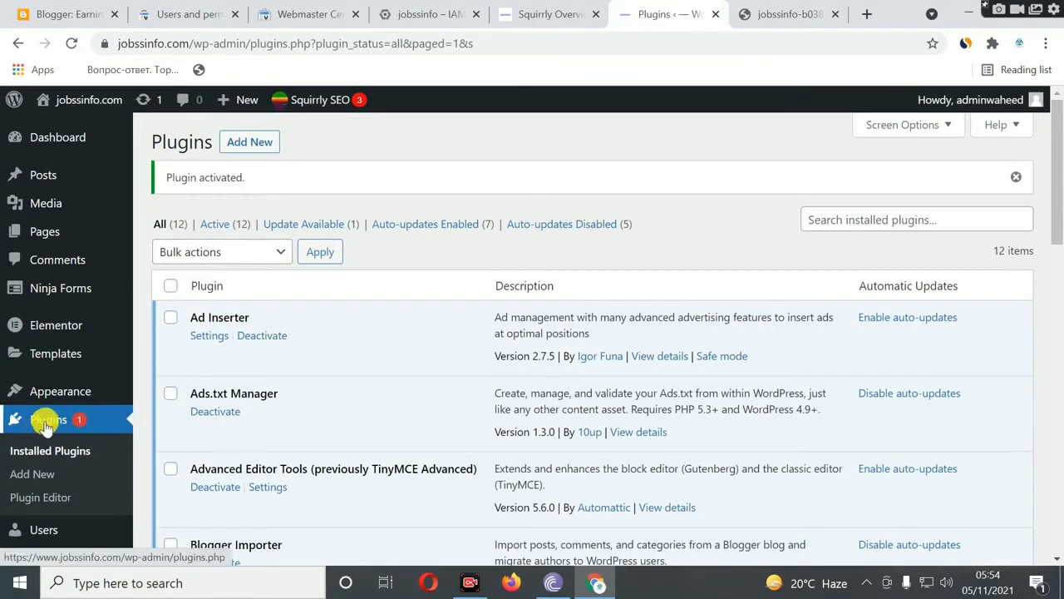
Open the settings of the Instant Indexing plugin from the installed plugins list
scroll(316, 391, down, 5)
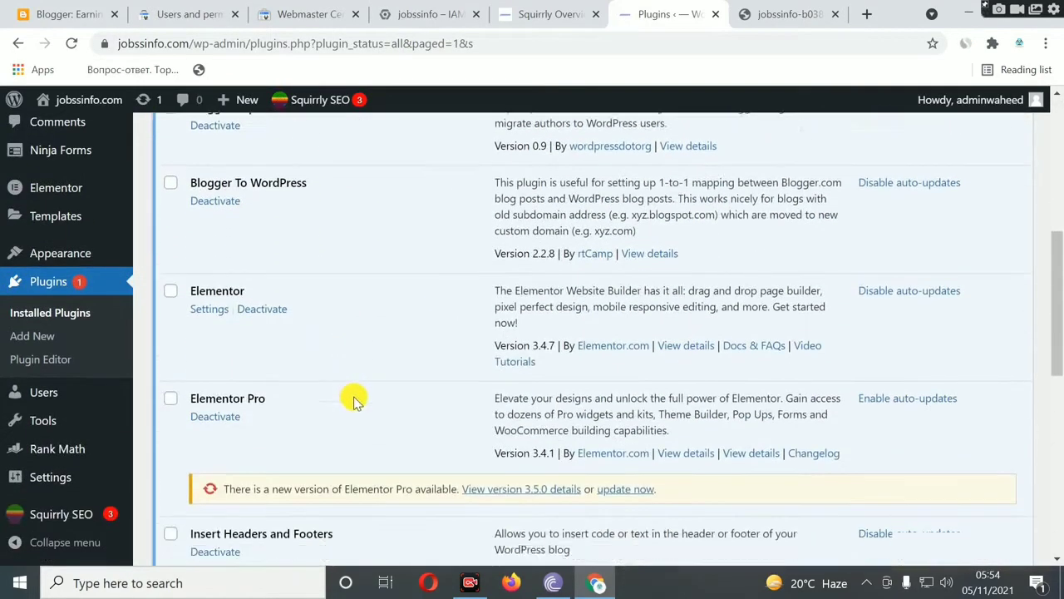
scroll(354, 400, down, 2)
scroll(418, 397, down, 2)
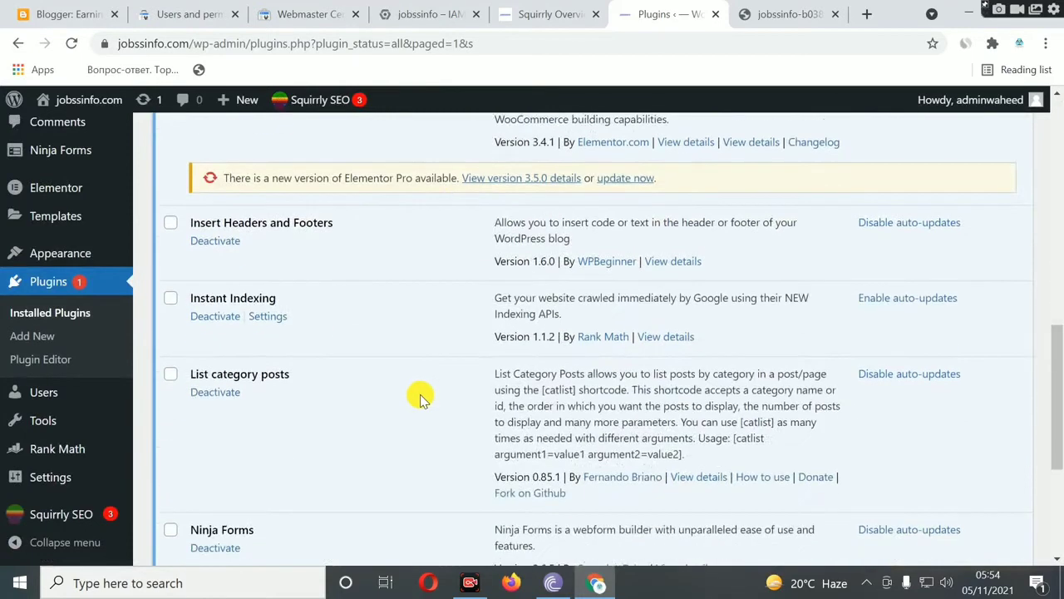
click(267, 317)
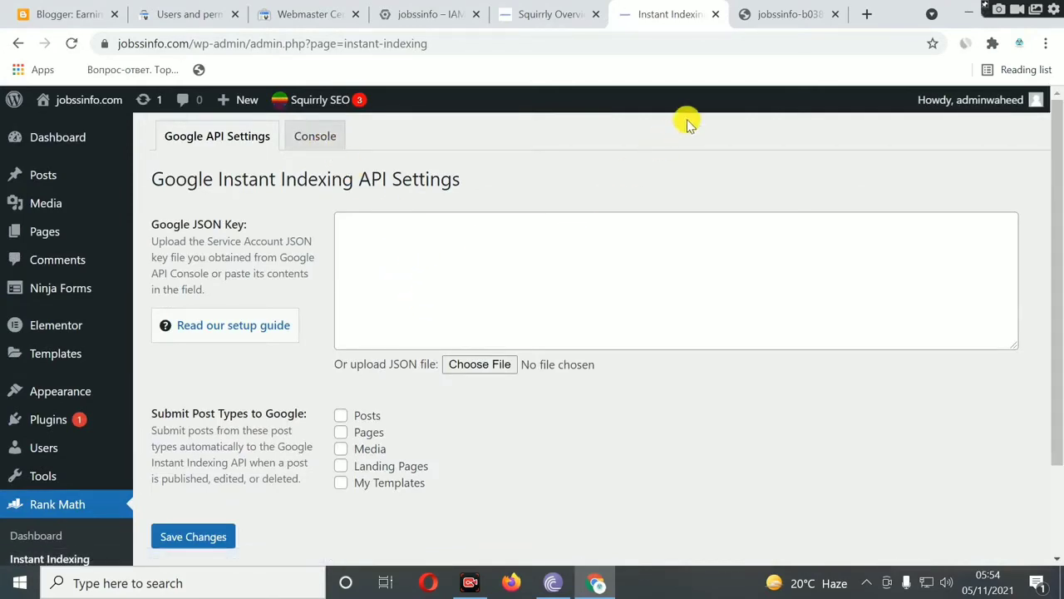
Copy the full JSON key file contents and paste the key into the Google JSON Key field of the Instant Indexing settings
click(772, 29)
right_click(247, 177)
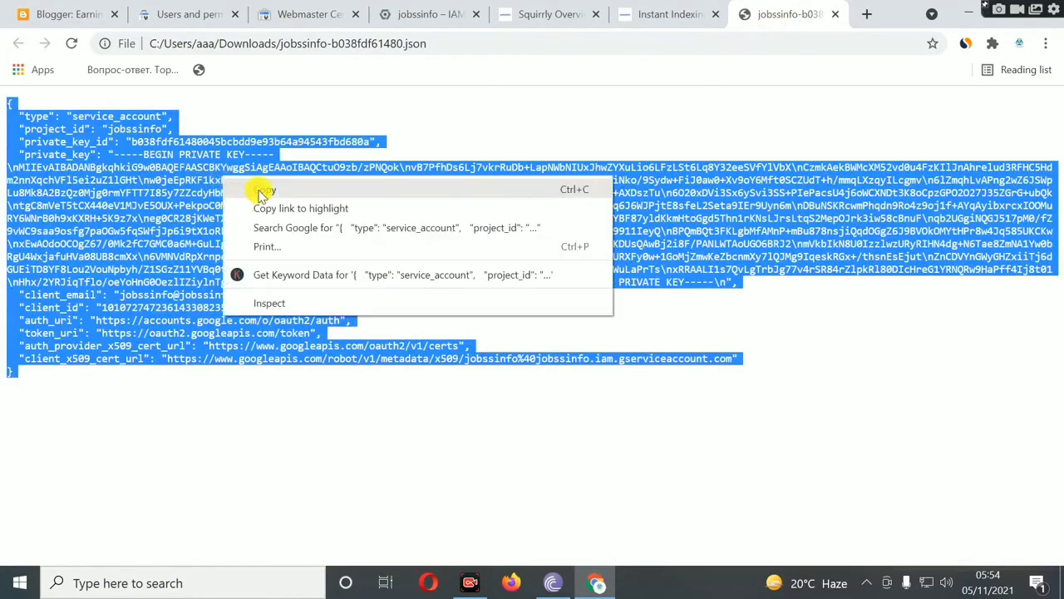
click(264, 193)
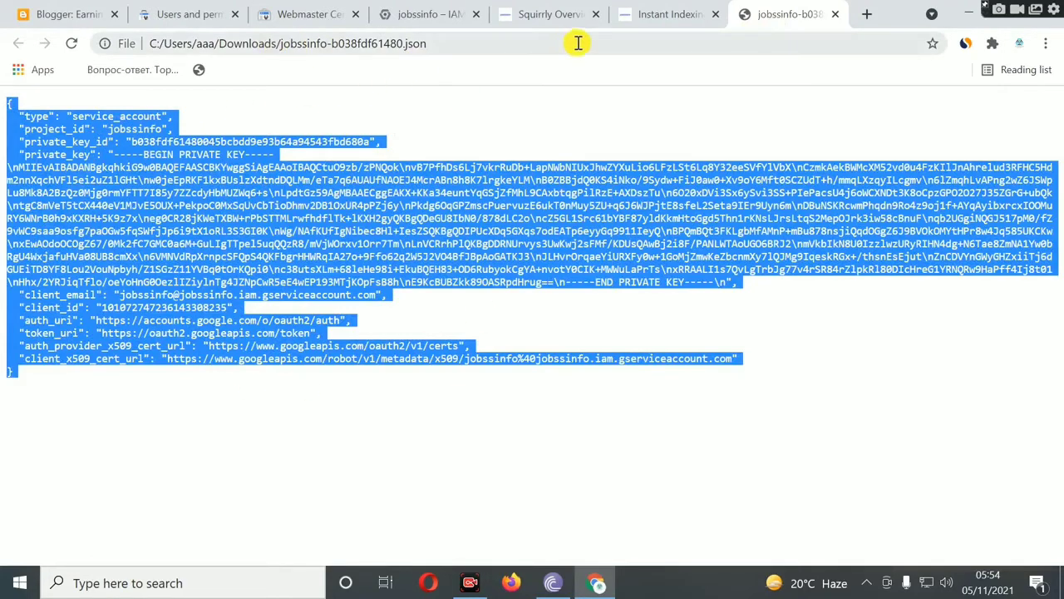
click(657, 23)
click(385, 241)
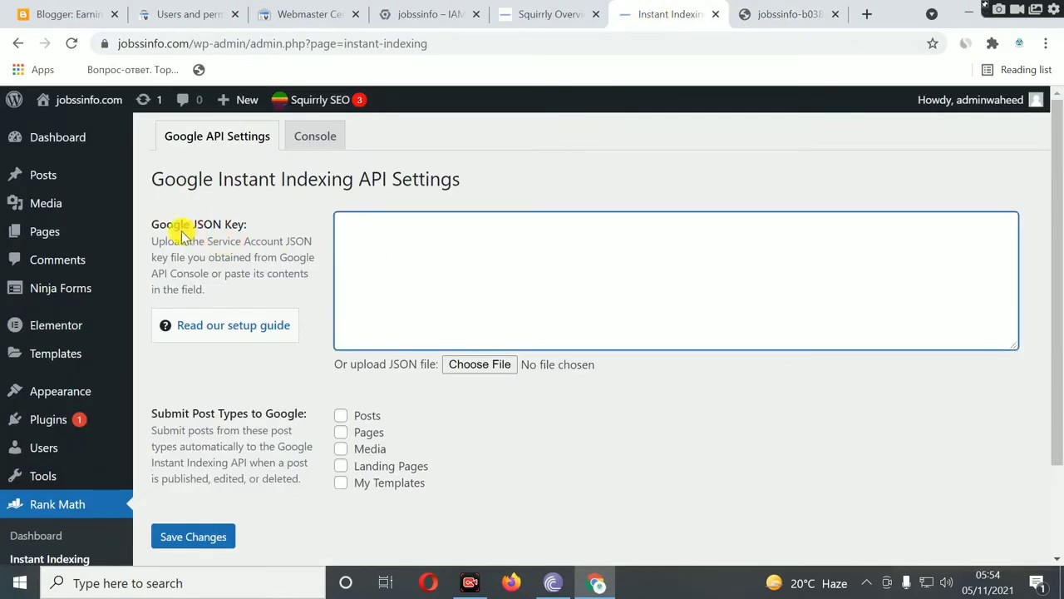
right_click(368, 234)
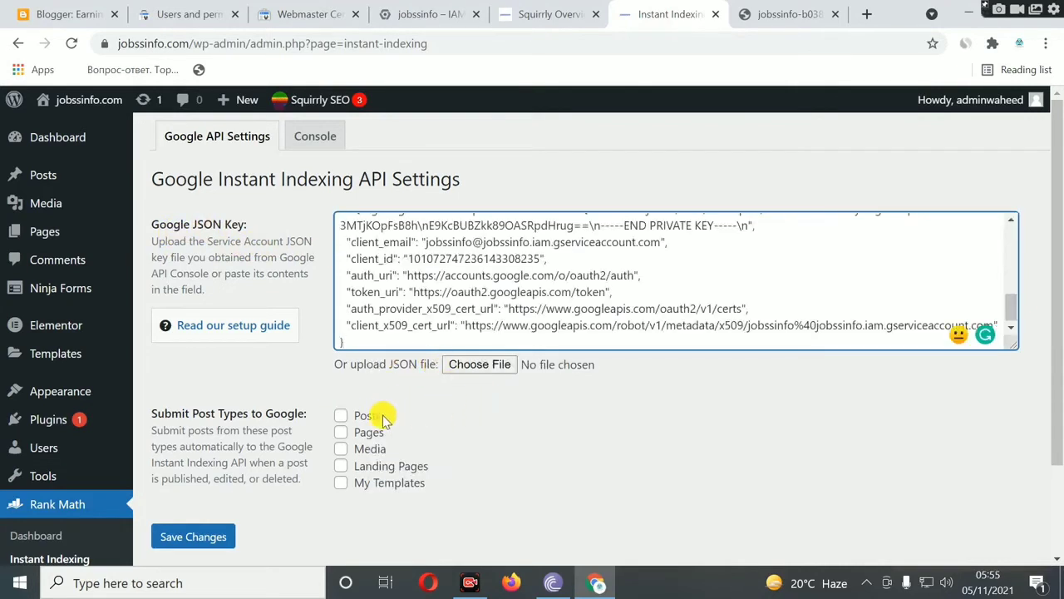
Enable automatic submission to Google for Posts and Pages and save the Instant Indexing API settings
click(343, 416)
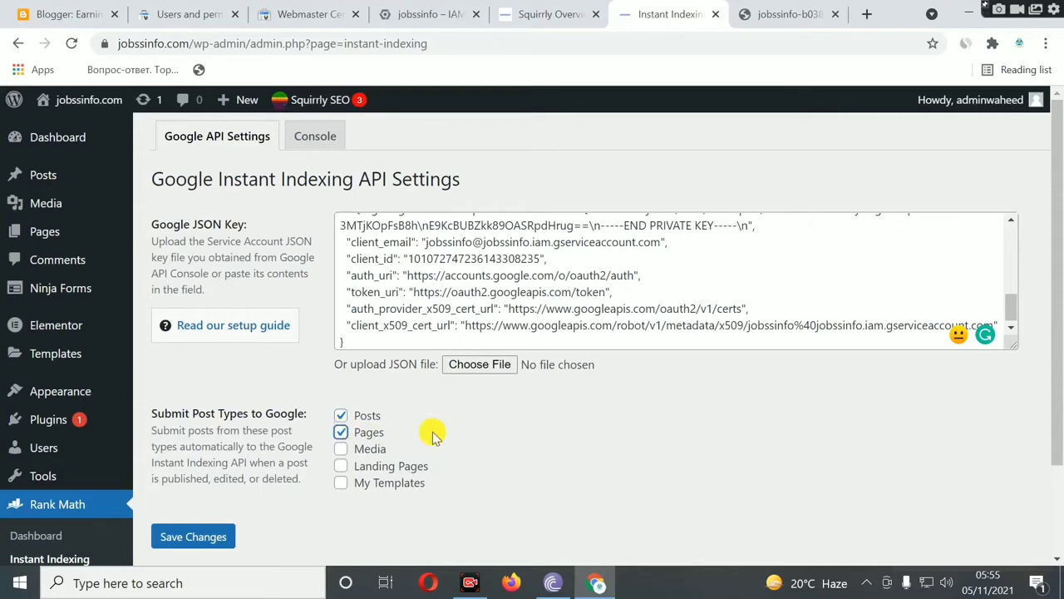
click(191, 537)
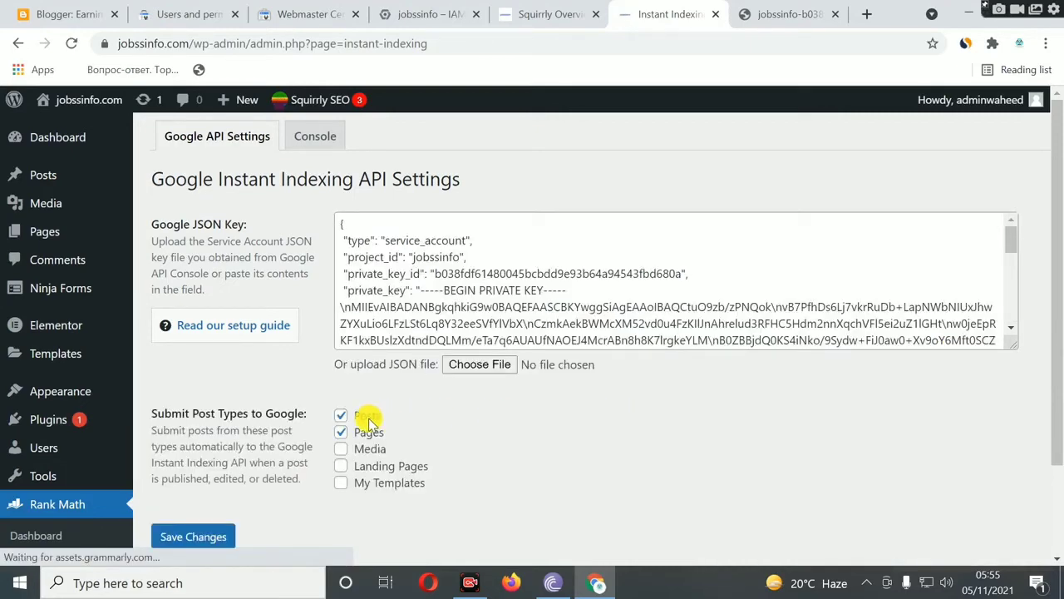
click(322, 139)
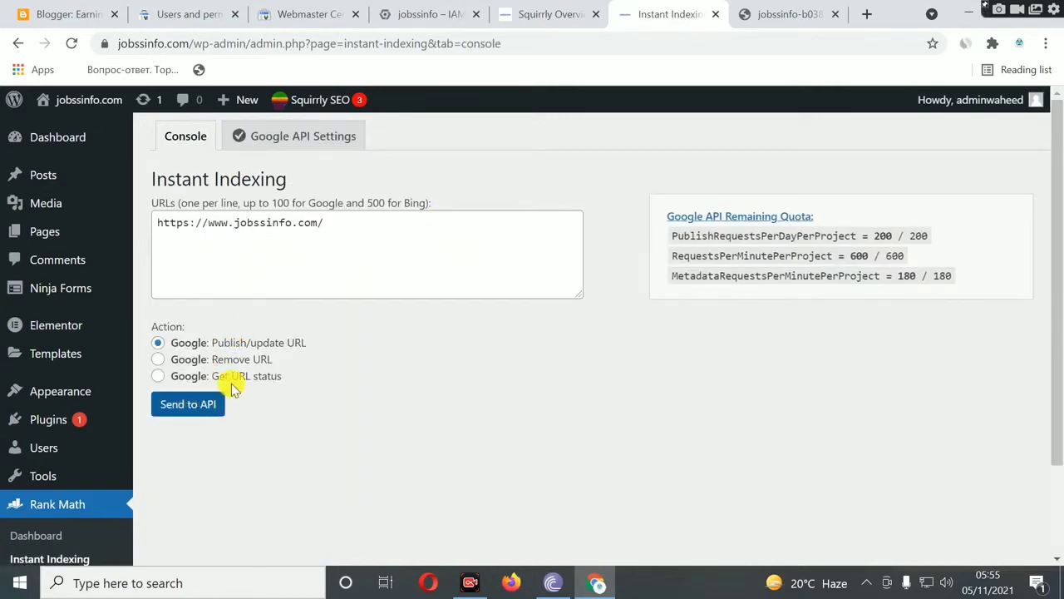
click(177, 416)
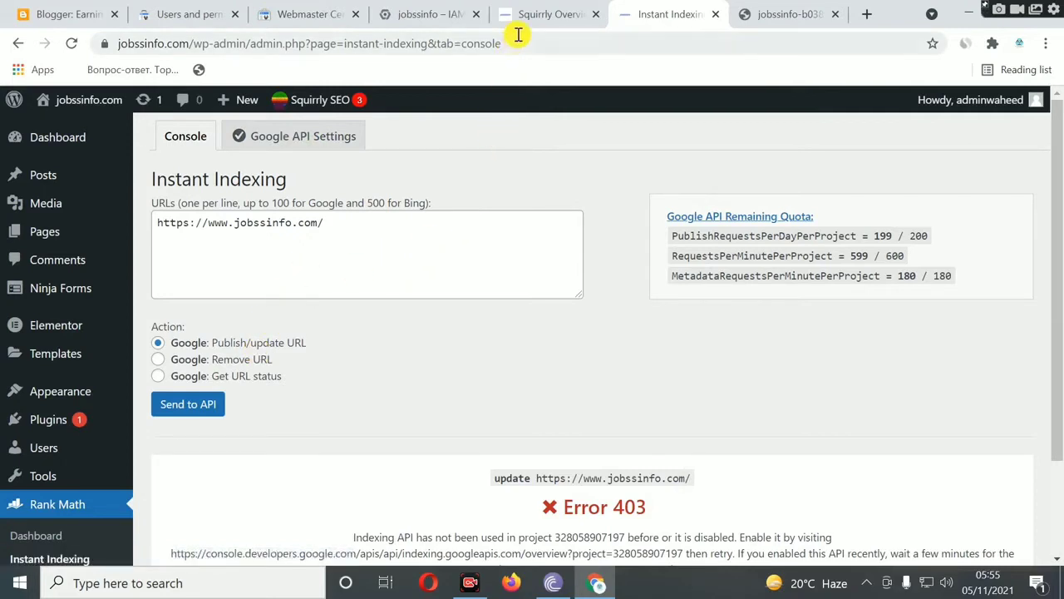
Reload the Webmaster Central verification details for jobssinfo.com and review the verification attempts and verified owners
click(296, 13)
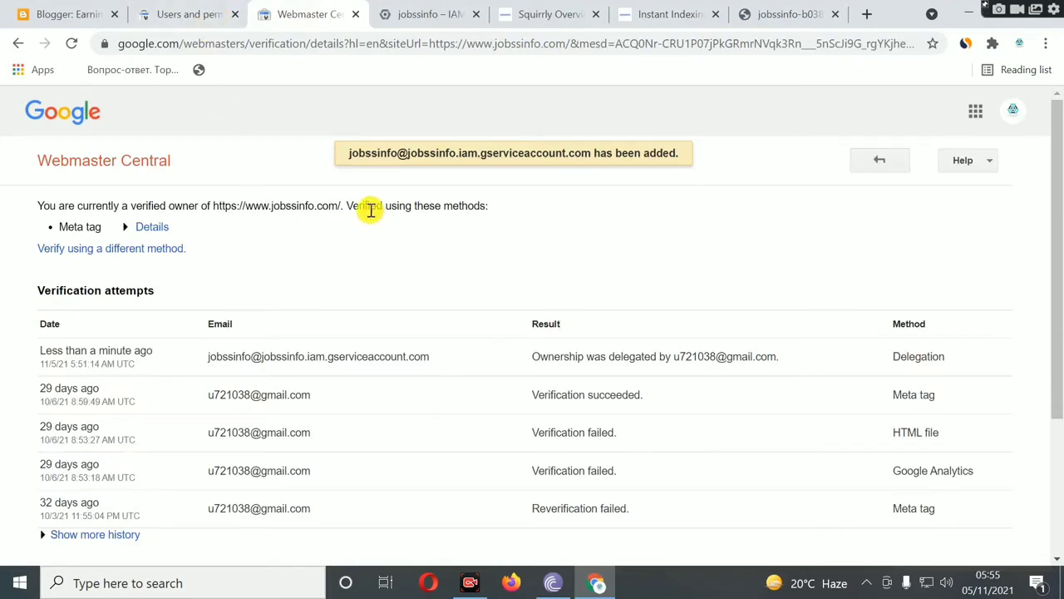
click(72, 43)
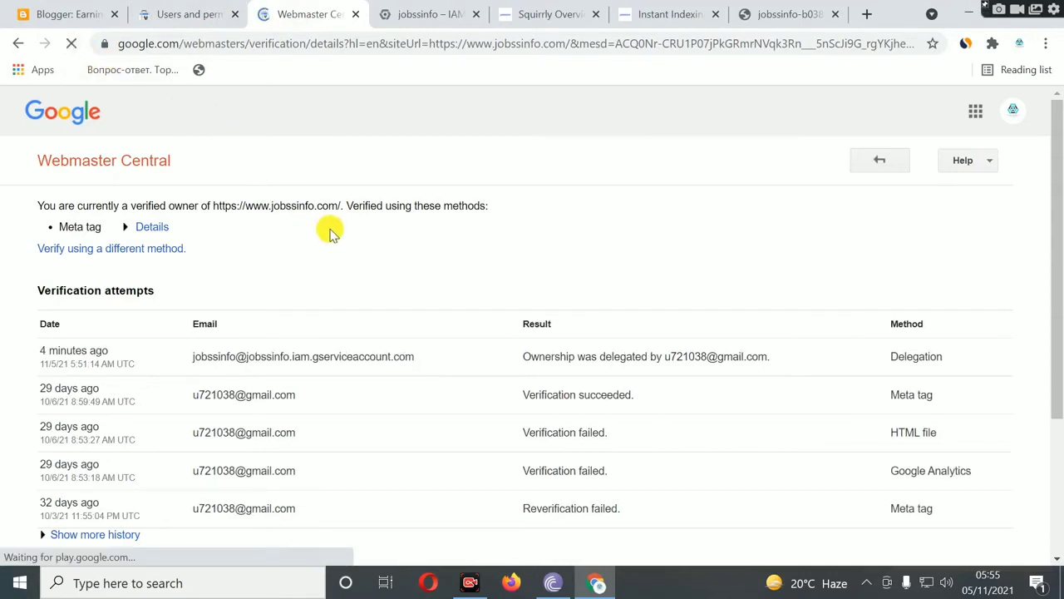
scroll(307, 275, down, 2)
scroll(250, 366, down, 1)
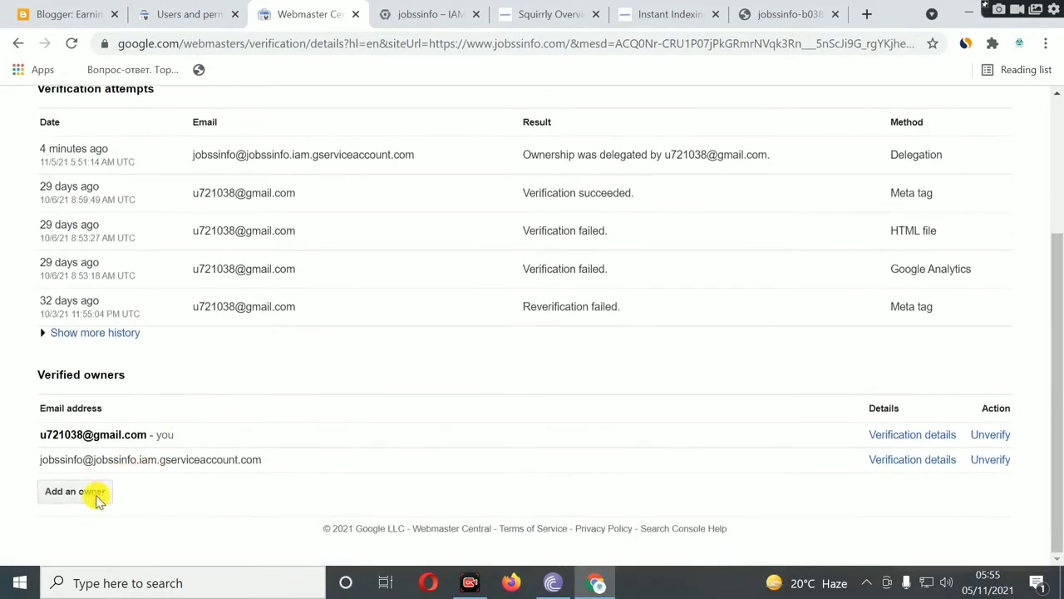
click(64, 497)
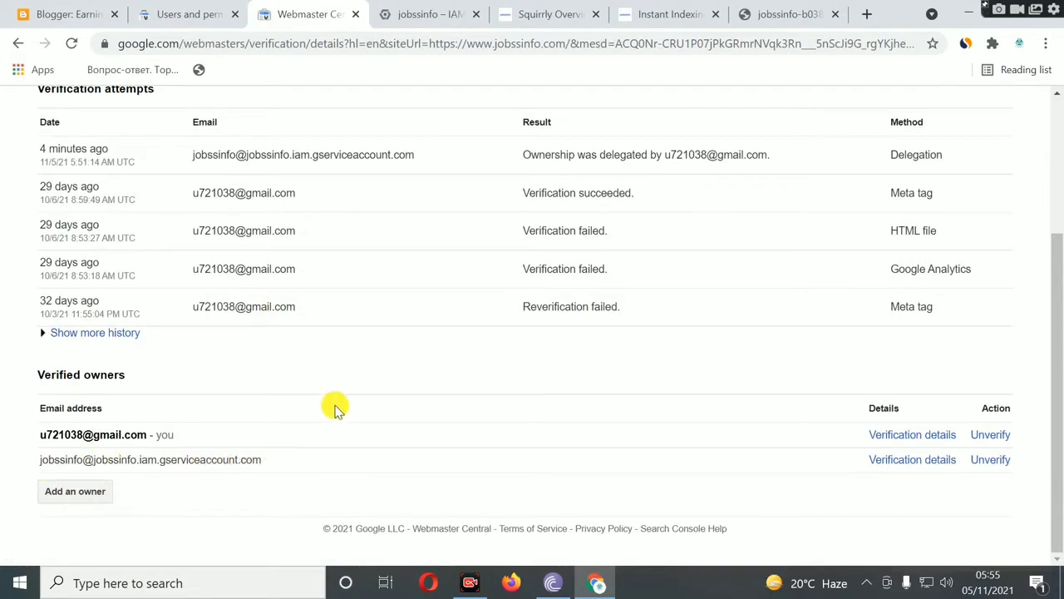
click(533, 22)
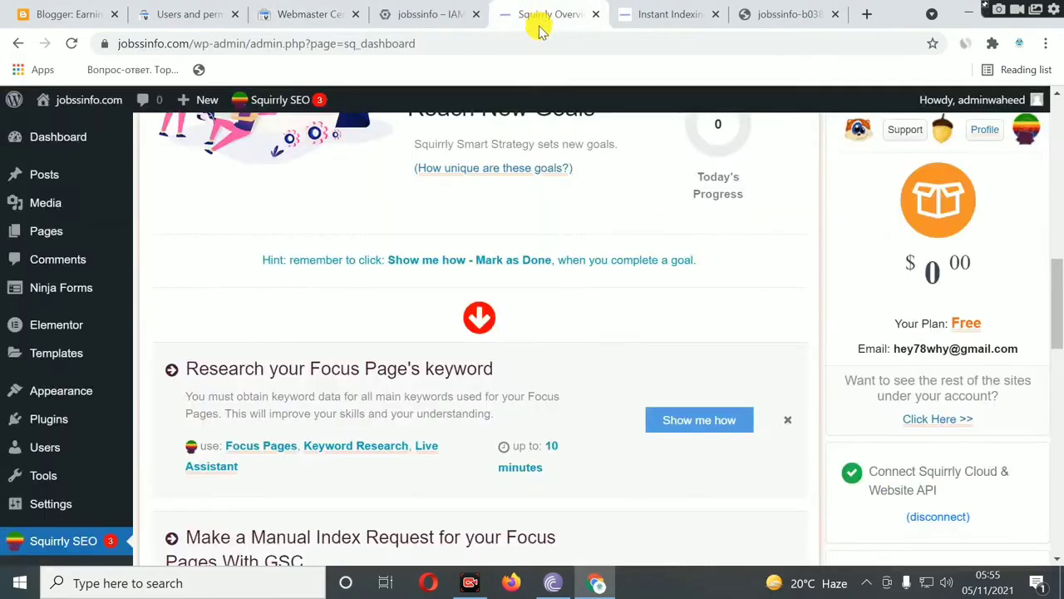
click(744, 18)
click(678, 18)
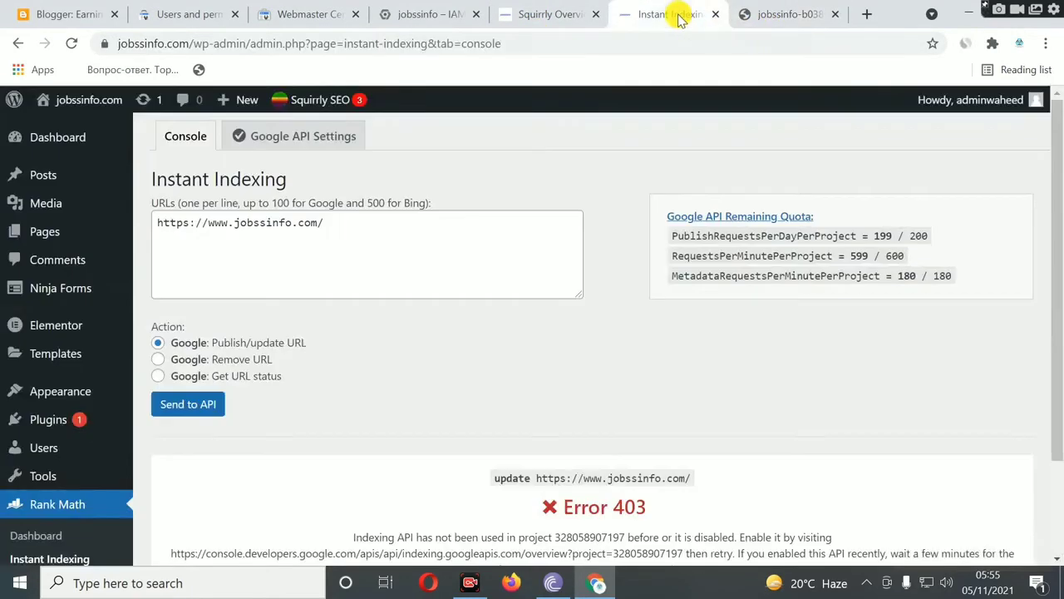
click(305, 14)
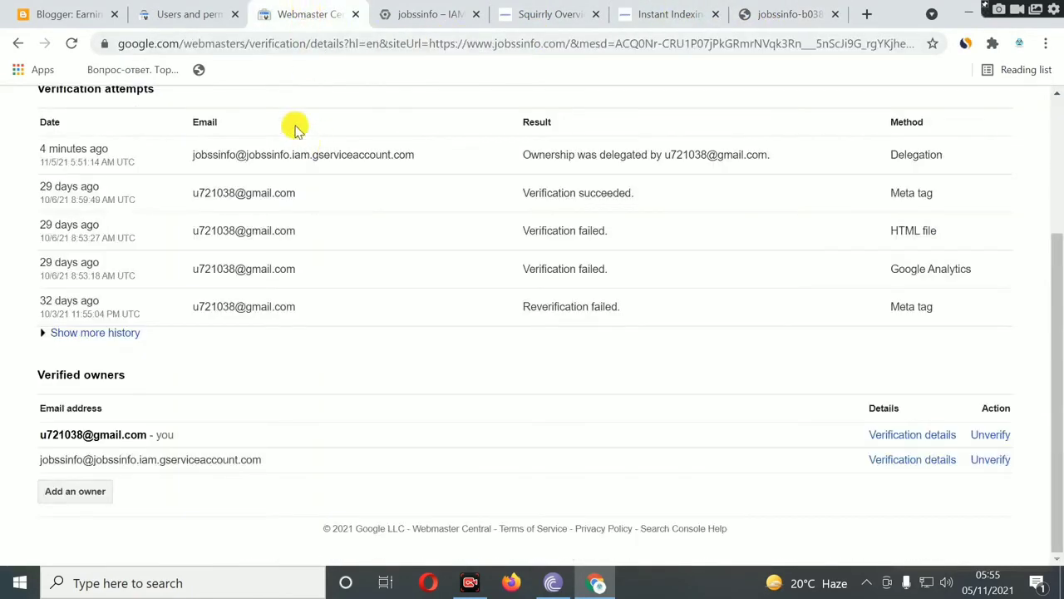
click(399, 18)
click(544, 18)
click(665, 18)
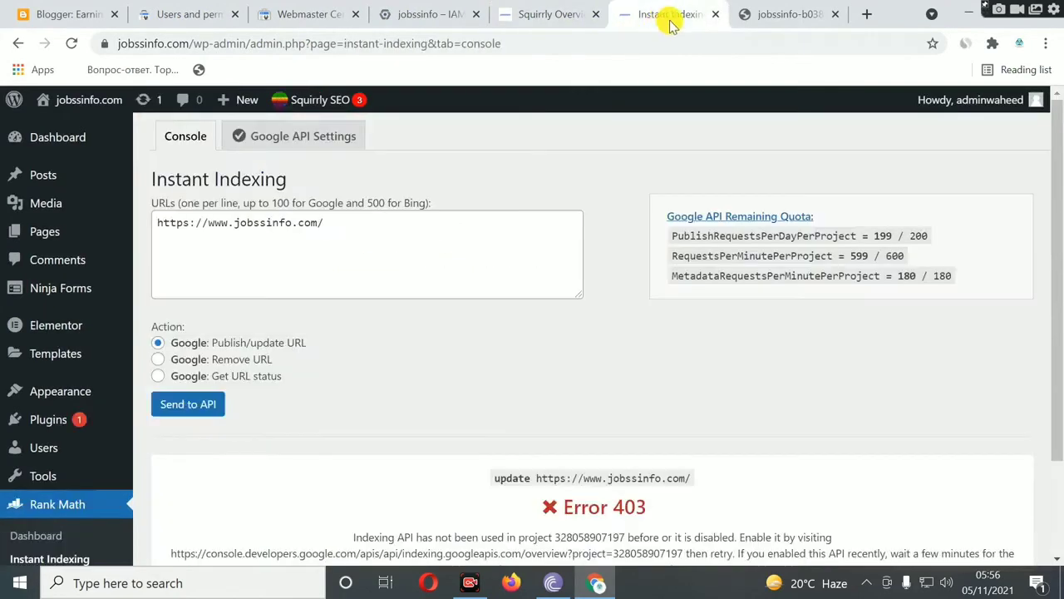
click(794, 19)
click(281, 17)
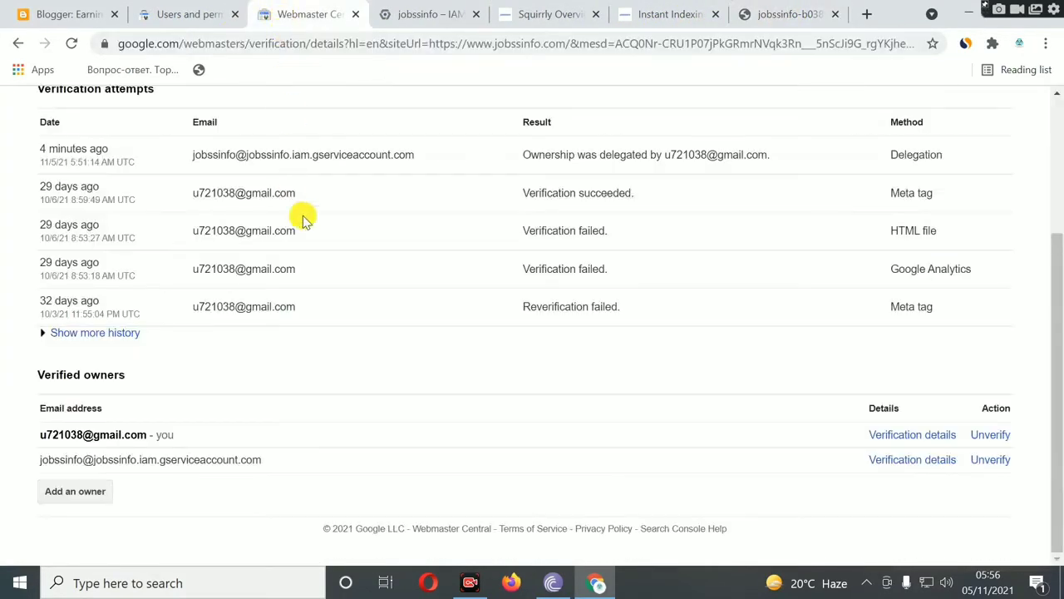
scroll(349, 207, up, 3)
click(196, 16)
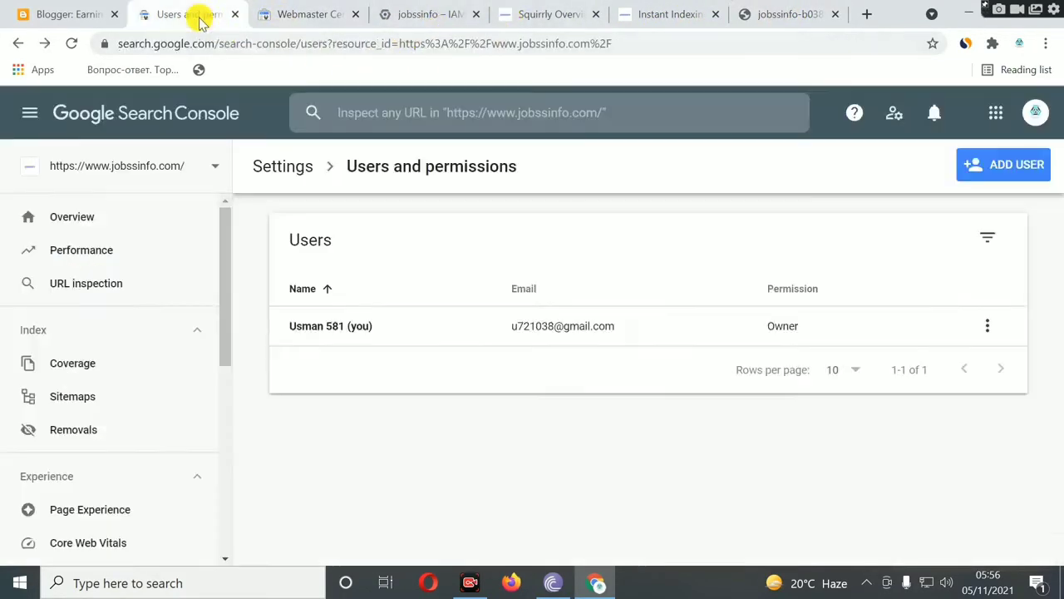
Search Google for "google api domain verify" in a new tab and look at the Google Site Verification API page
click(866, 16)
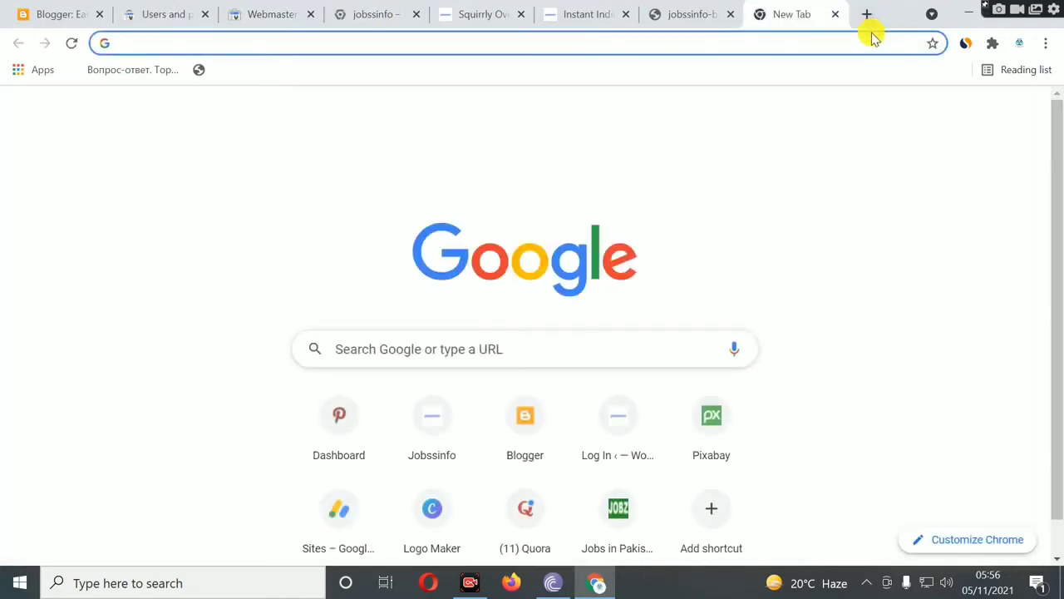
text(google api )
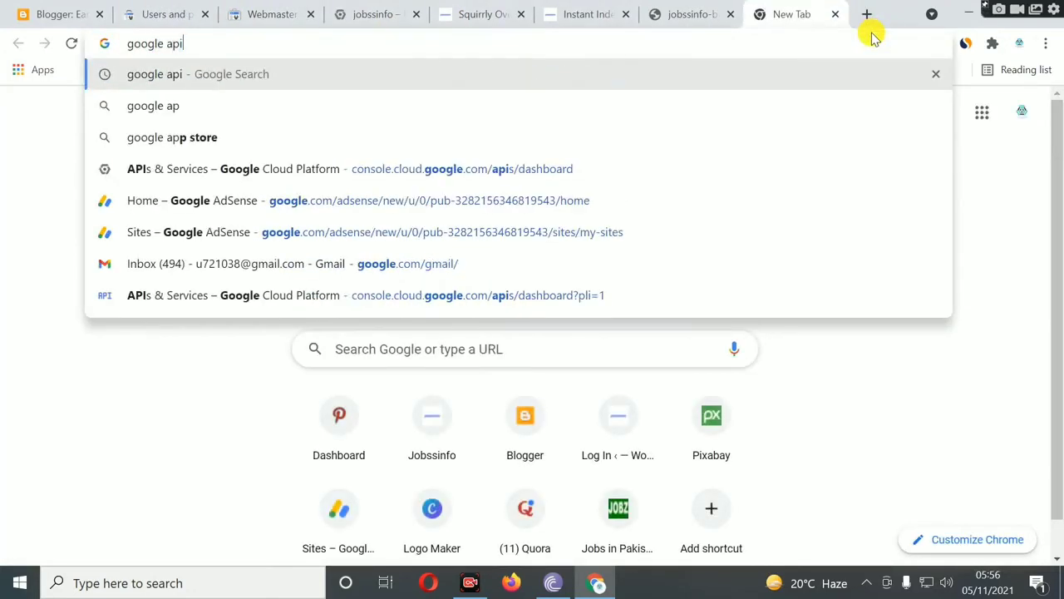
text(domain )
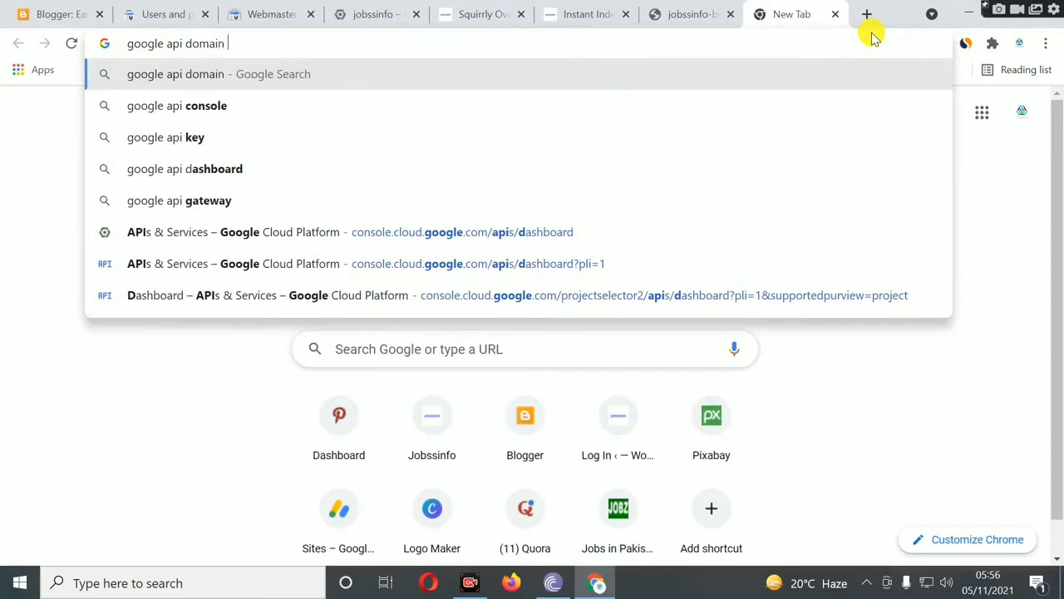
text(verify)
key(Return)
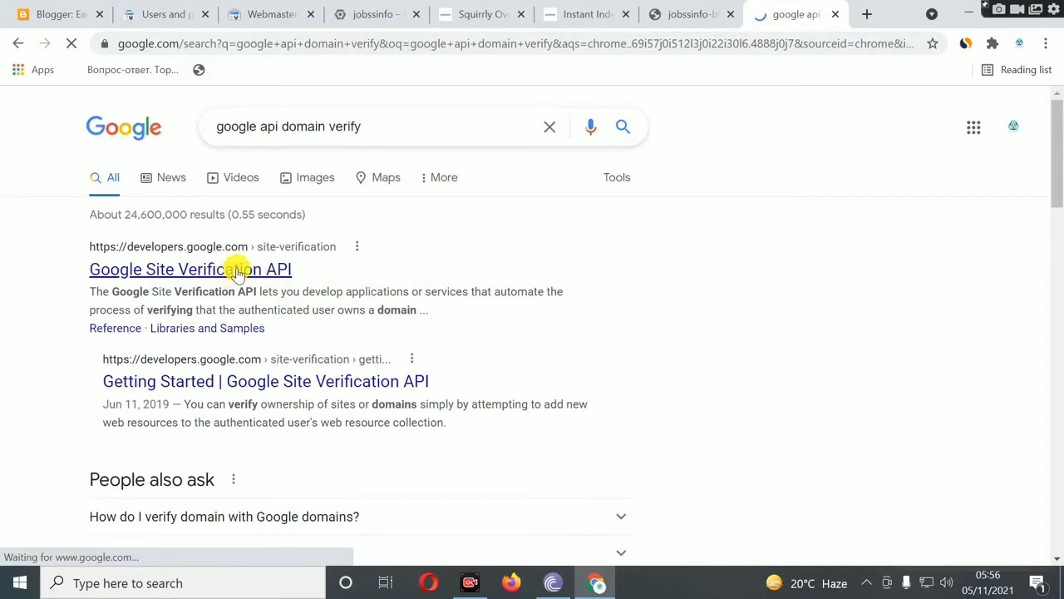
click(238, 269)
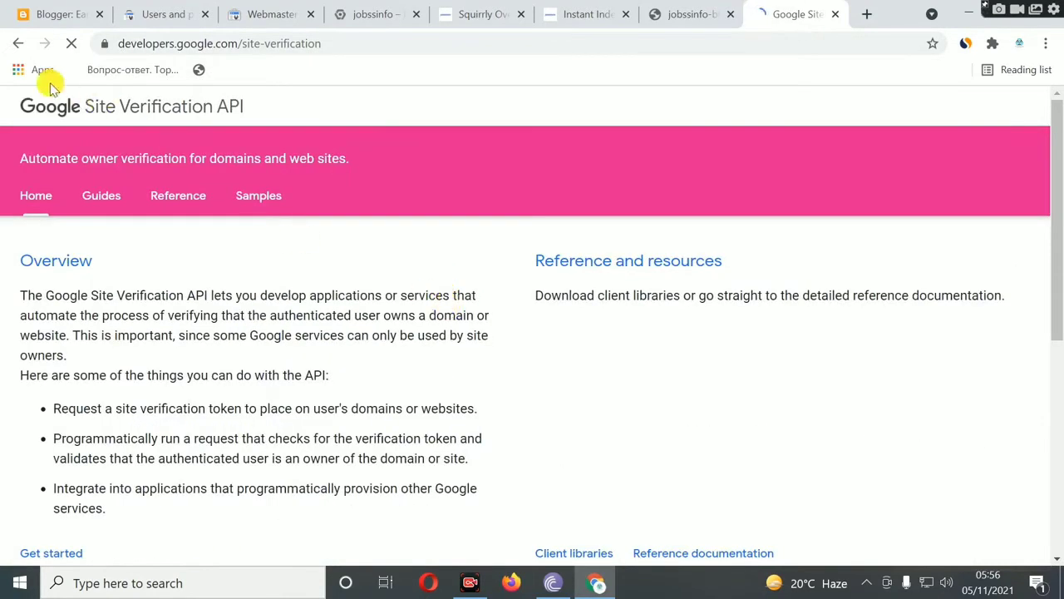
click(20, 45)
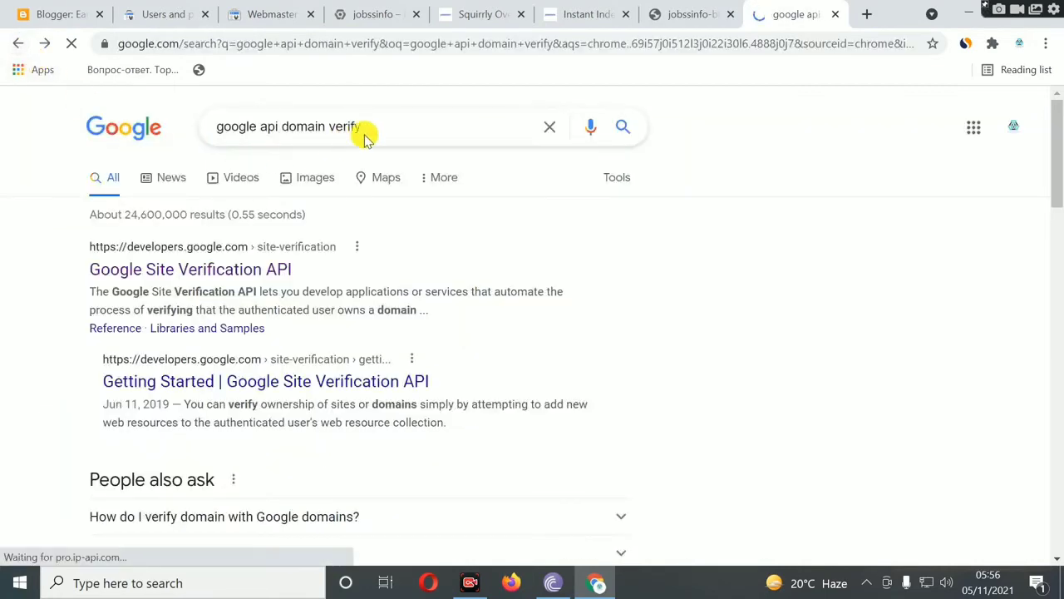
Search Google for "google api" and open the Google Cloud Platform result to reach the APIs & Services dashboard
click(390, 125)
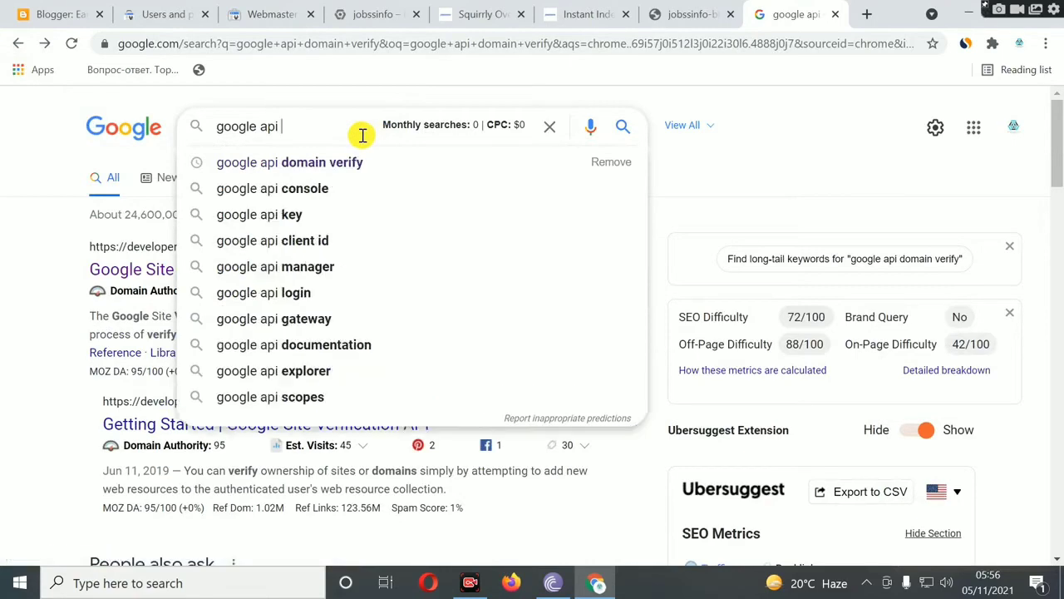
key(Return)
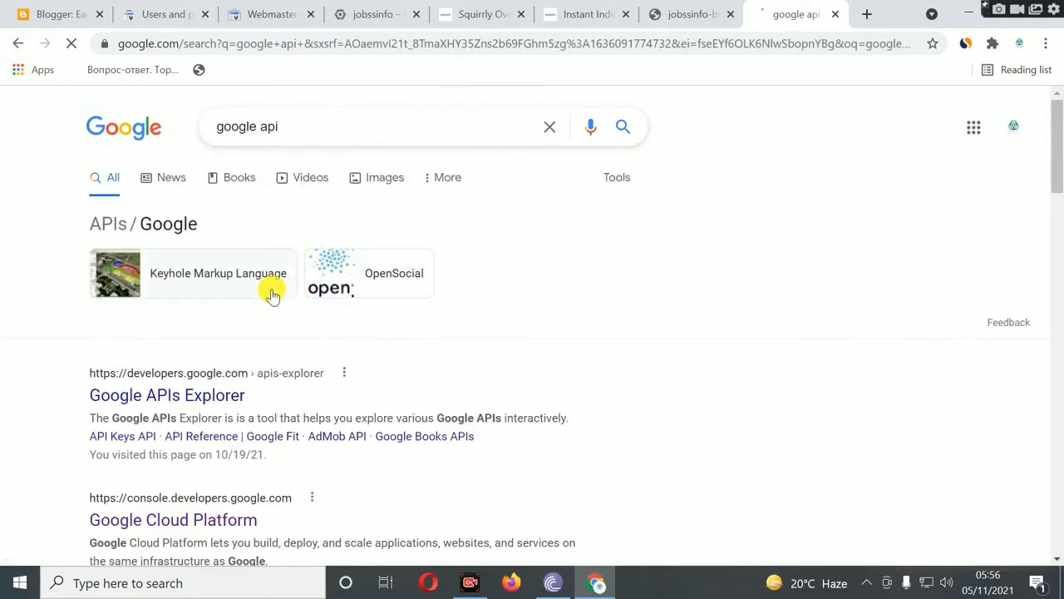
scroll(270, 291, down, 3)
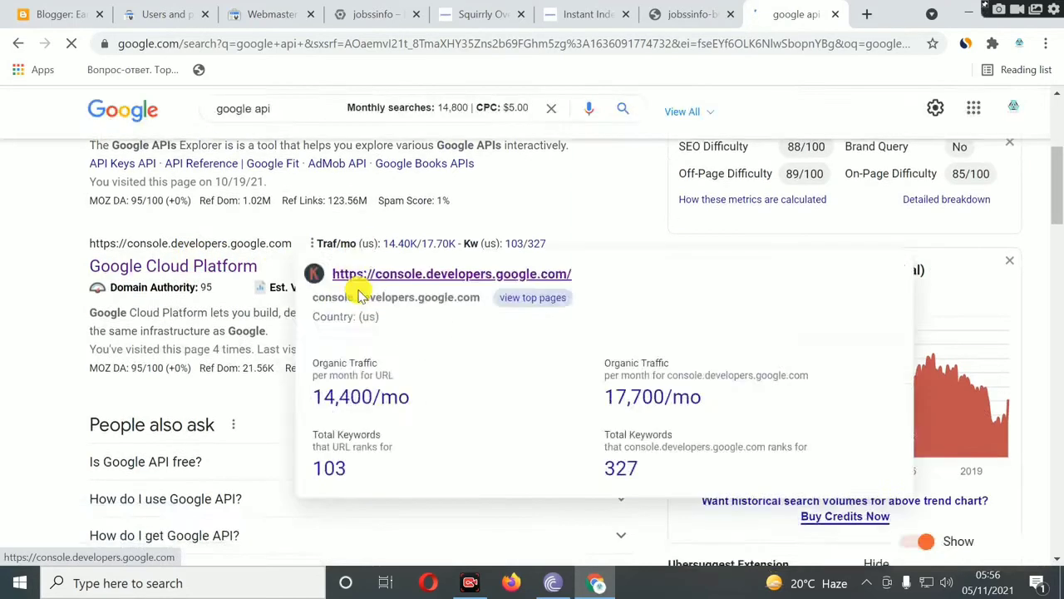
click(358, 283)
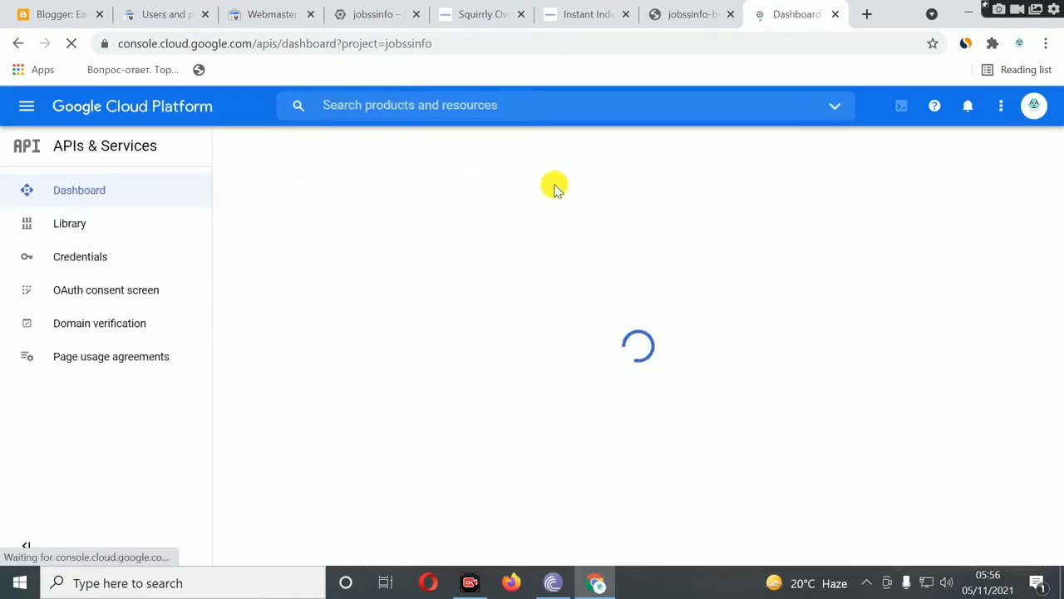
click(18, 43)
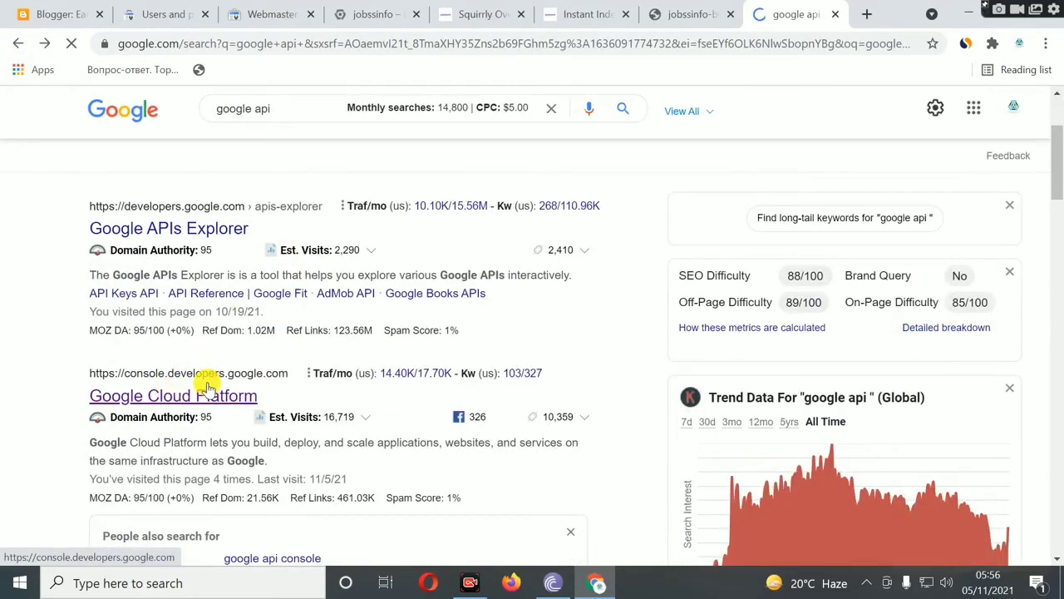
click(207, 391)
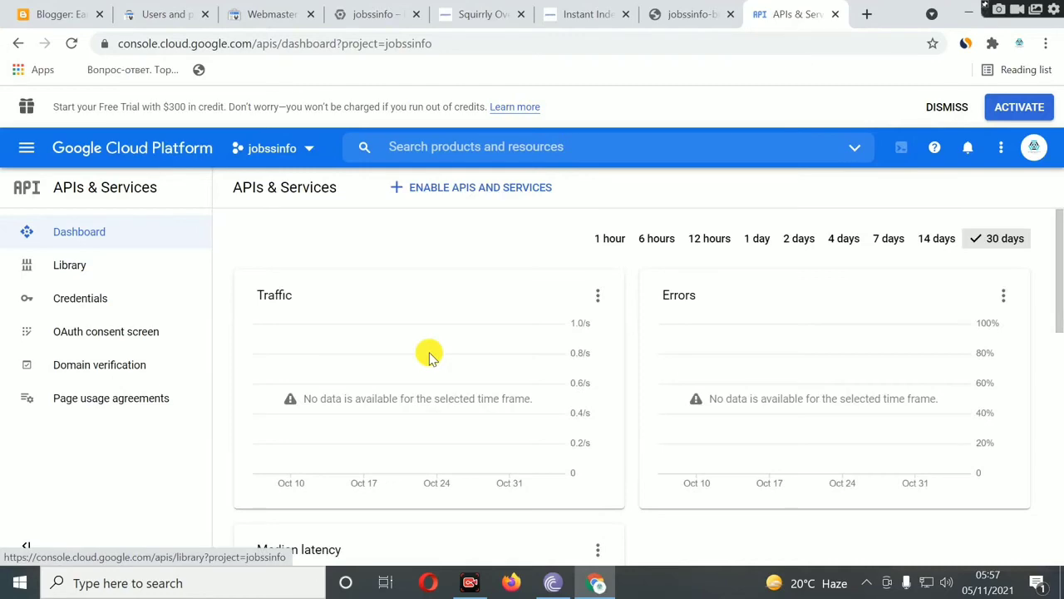
click(680, 16)
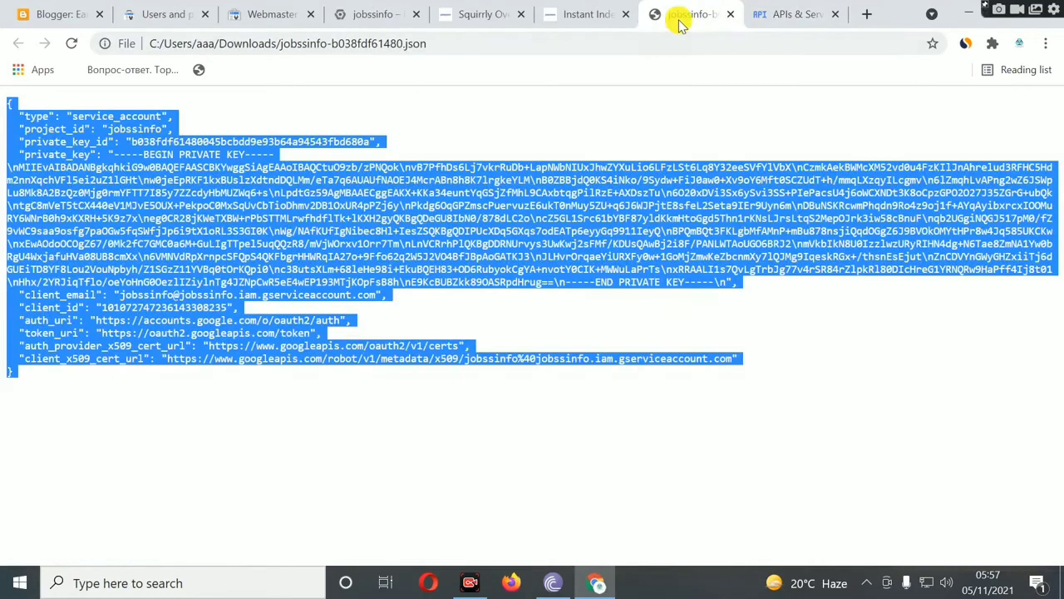
click(587, 16)
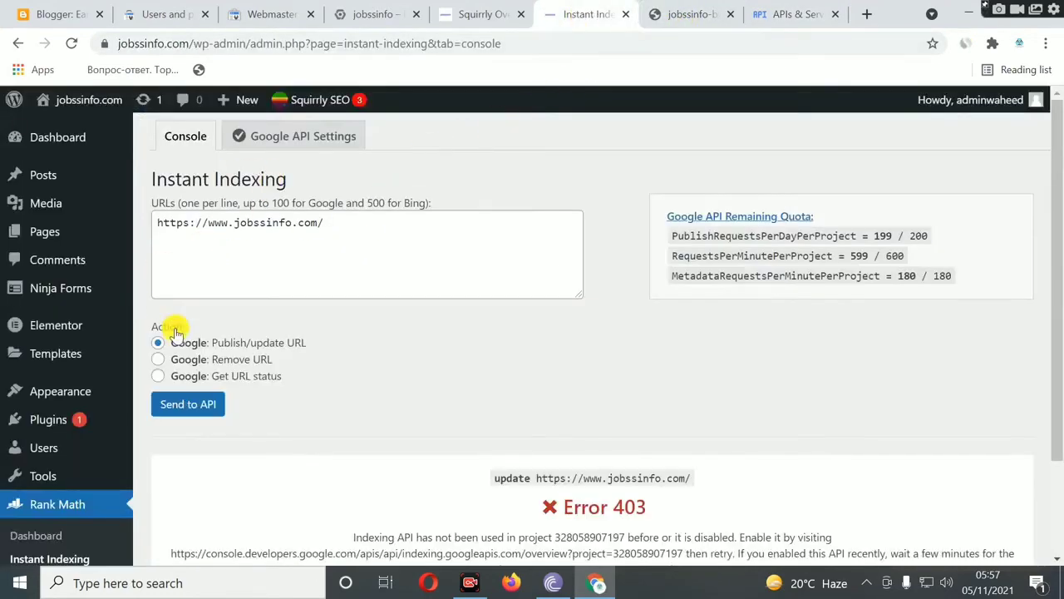
click(193, 405)
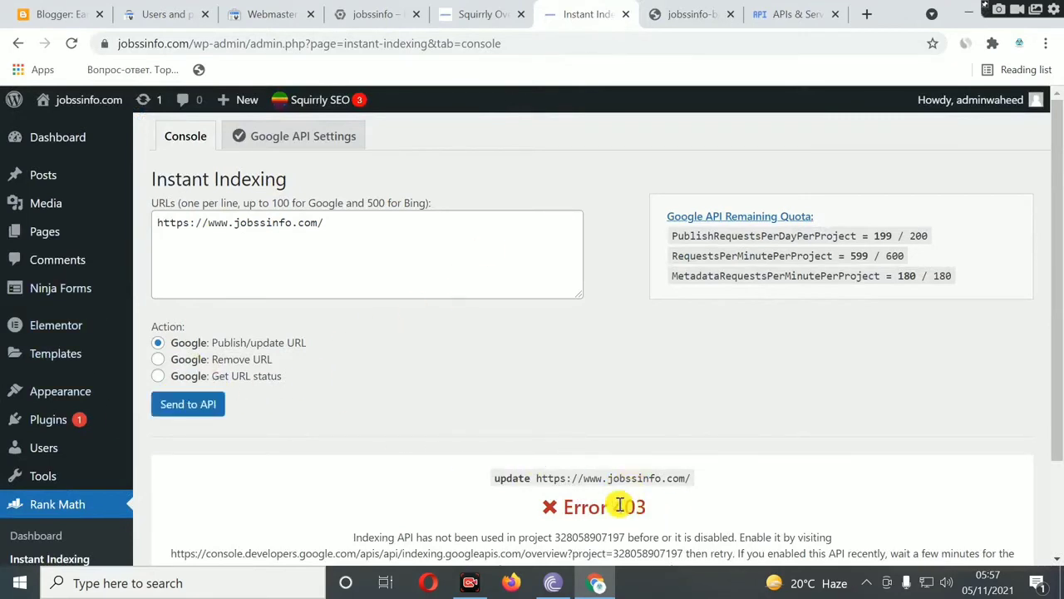
Switch back to Google Cloud Platform and open the Domain verification page of the jobssinfo project
click(775, 21)
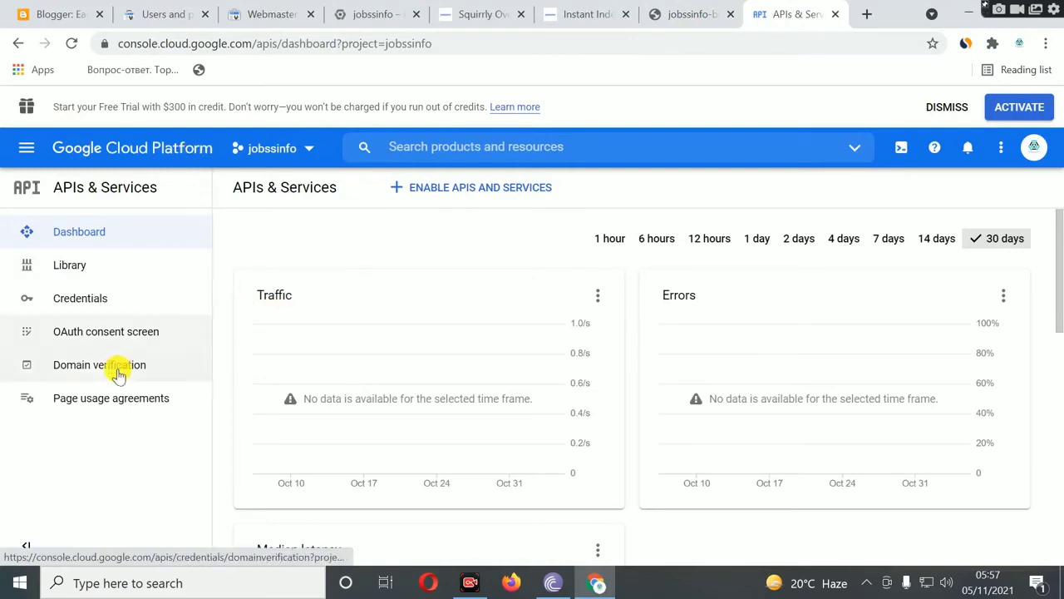
click(23, 149)
click(22, 150)
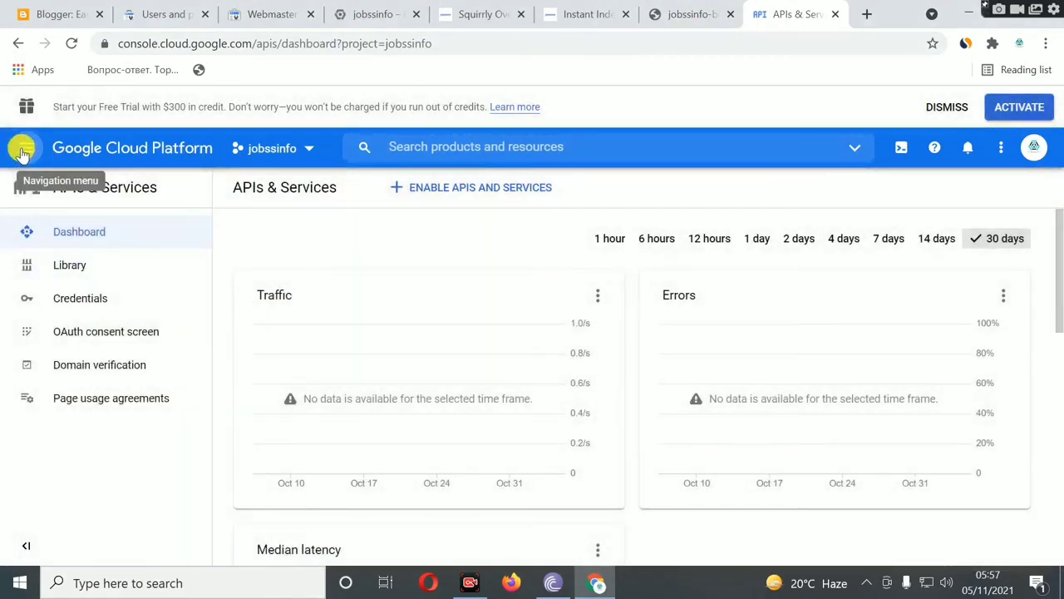
click(28, 147)
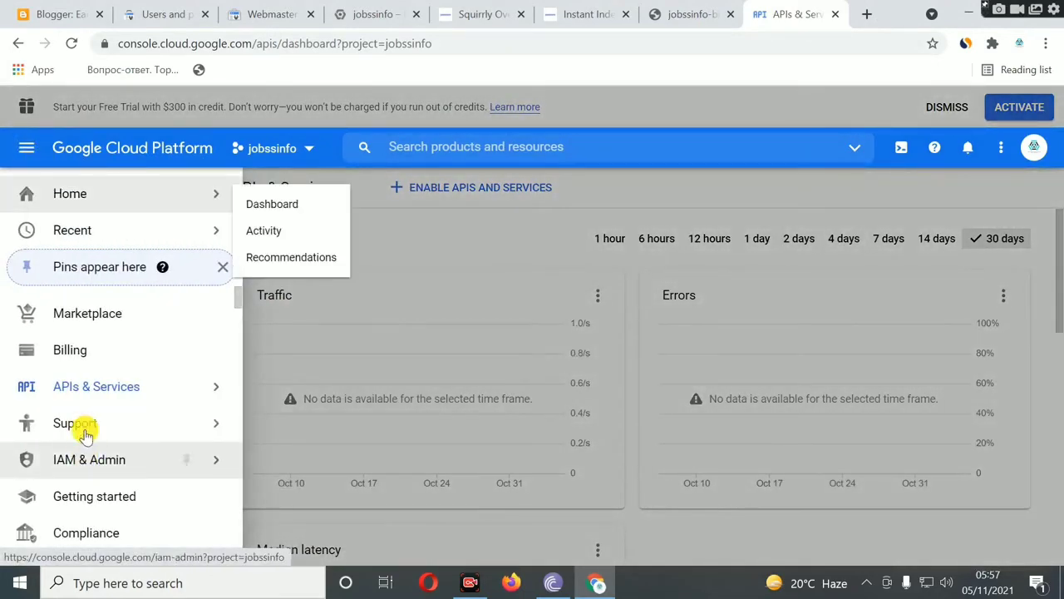
click(25, 147)
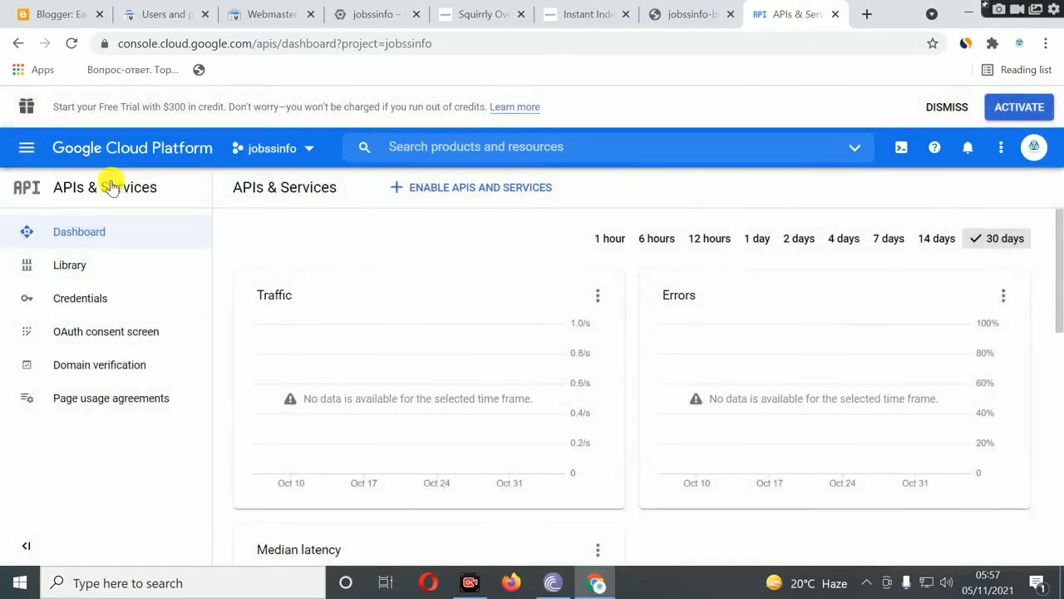
click(98, 370)
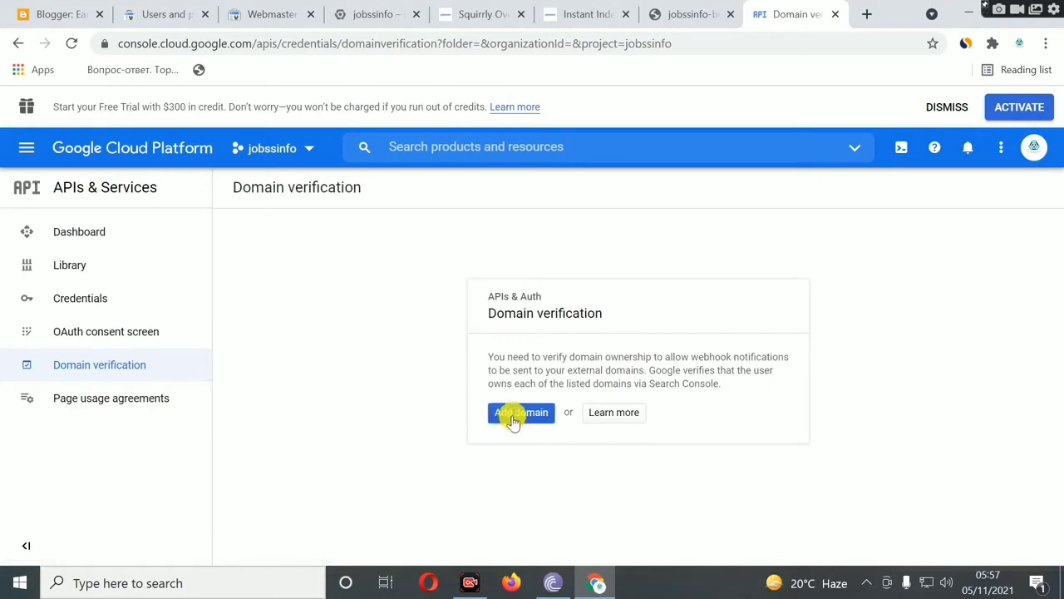
Open jobssinfo.com in a new browser tab and copy its full address
click(661, 11)
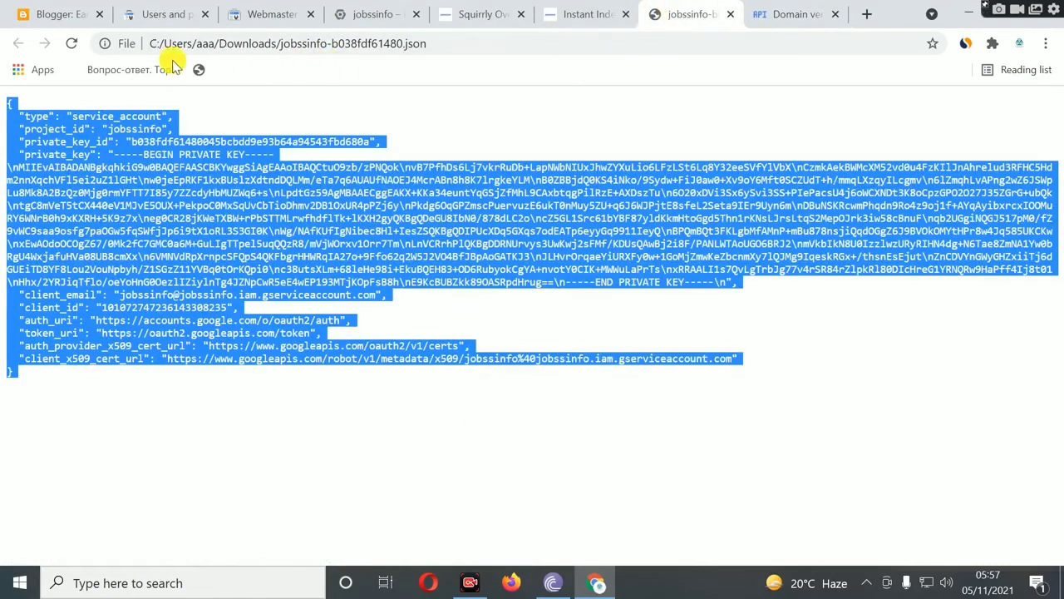
click(374, 17)
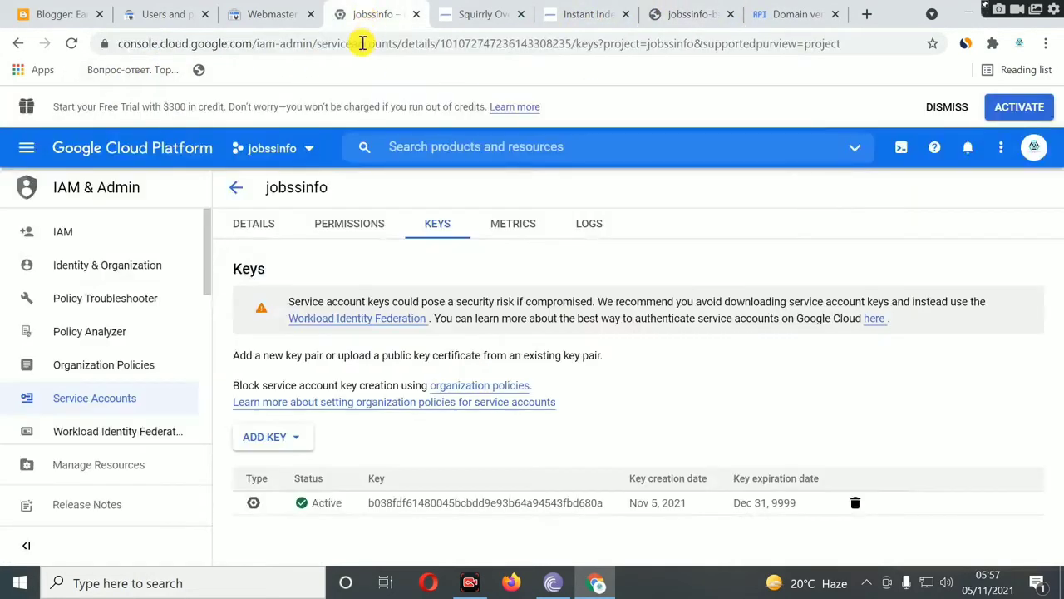
click(865, 25)
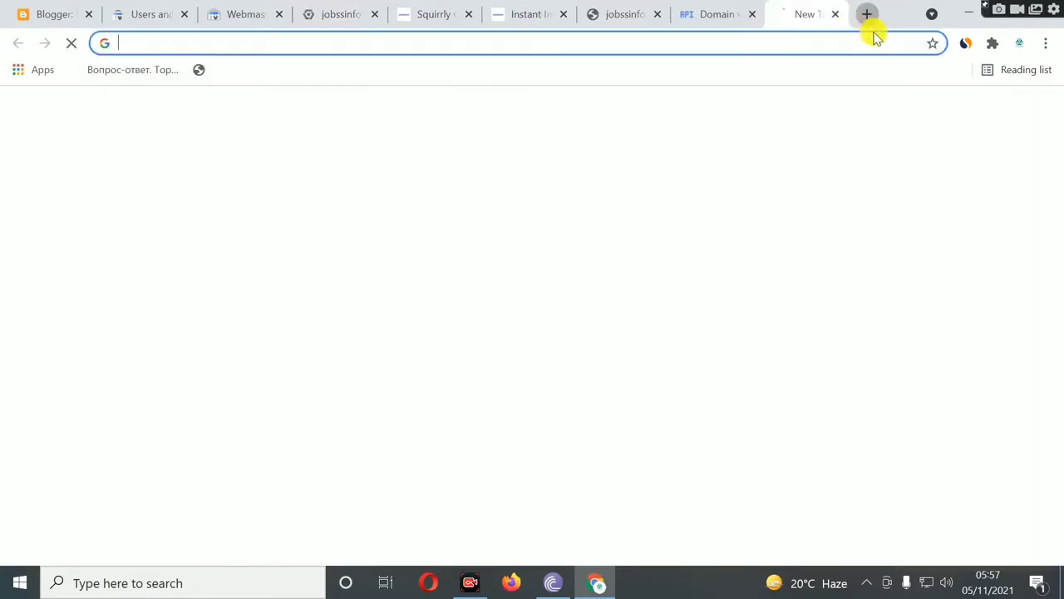
text(j)
click(237, 73)
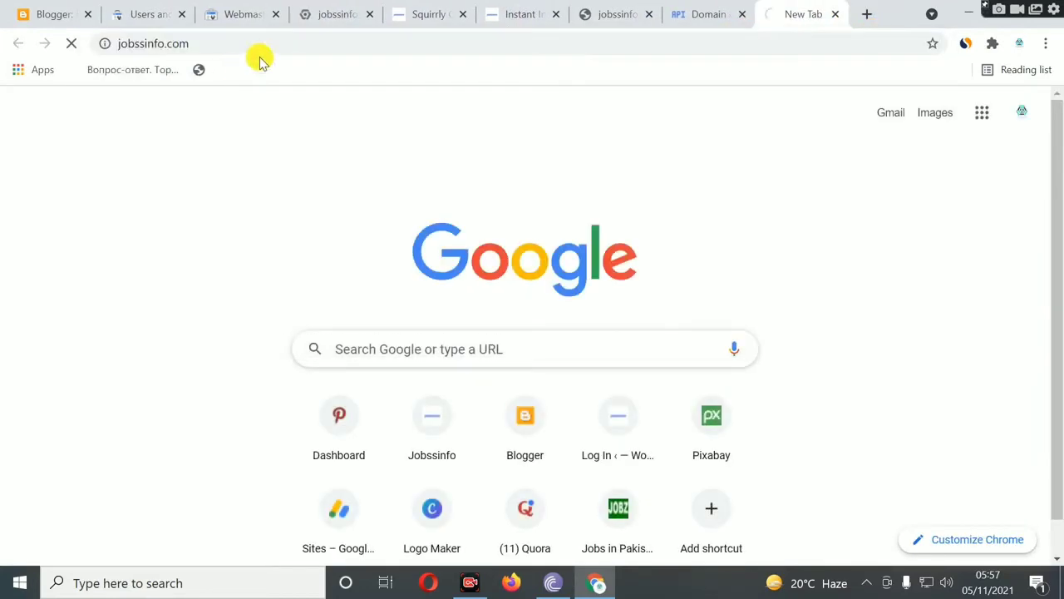
click(173, 47)
right_click(176, 48)
click(218, 139)
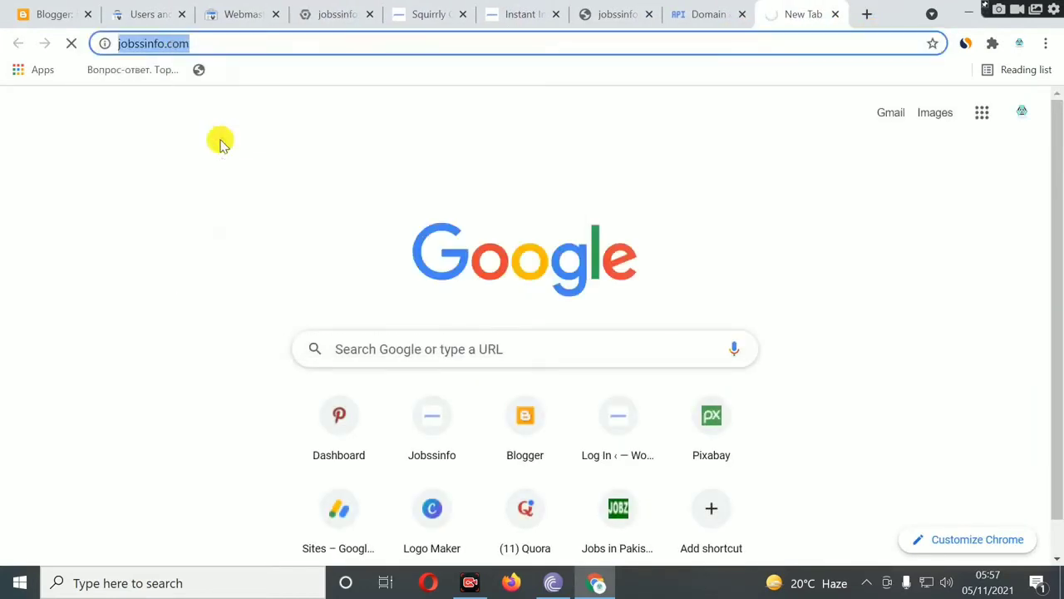
click(691, 16)
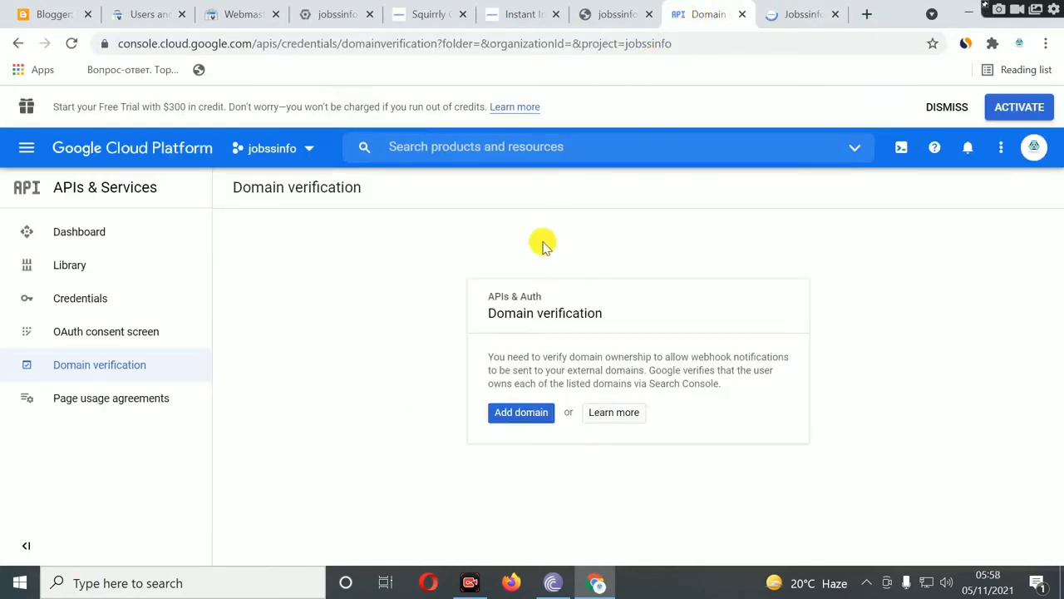
click(510, 413)
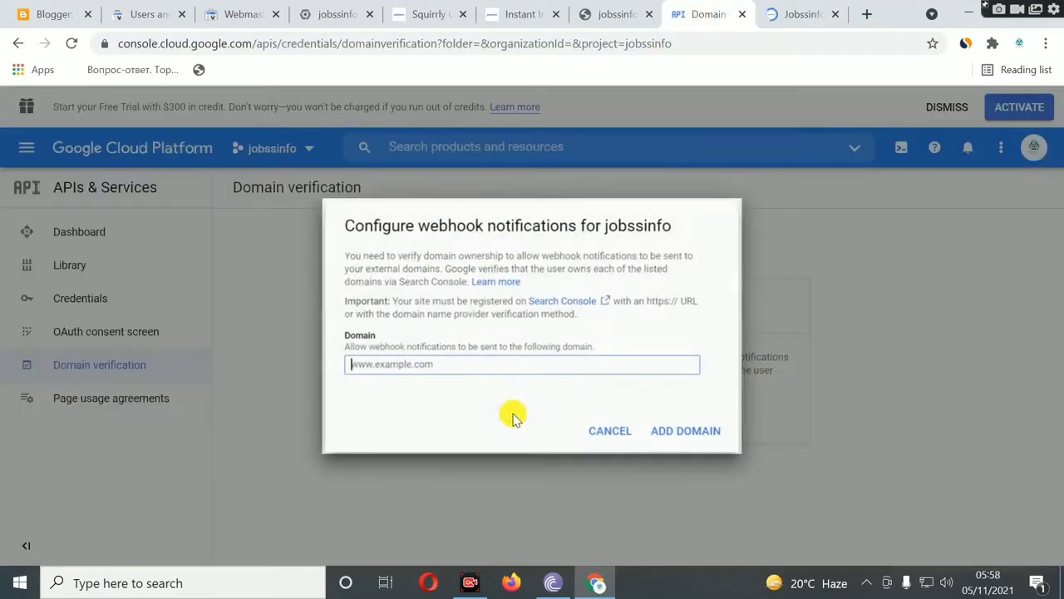
right_click(388, 364)
click(427, 212)
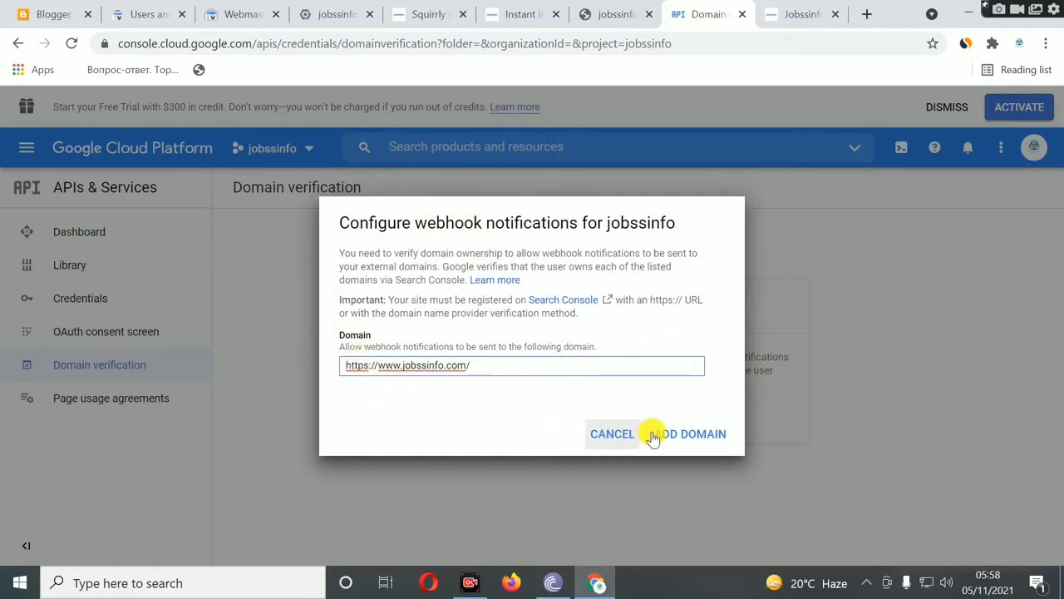
click(682, 433)
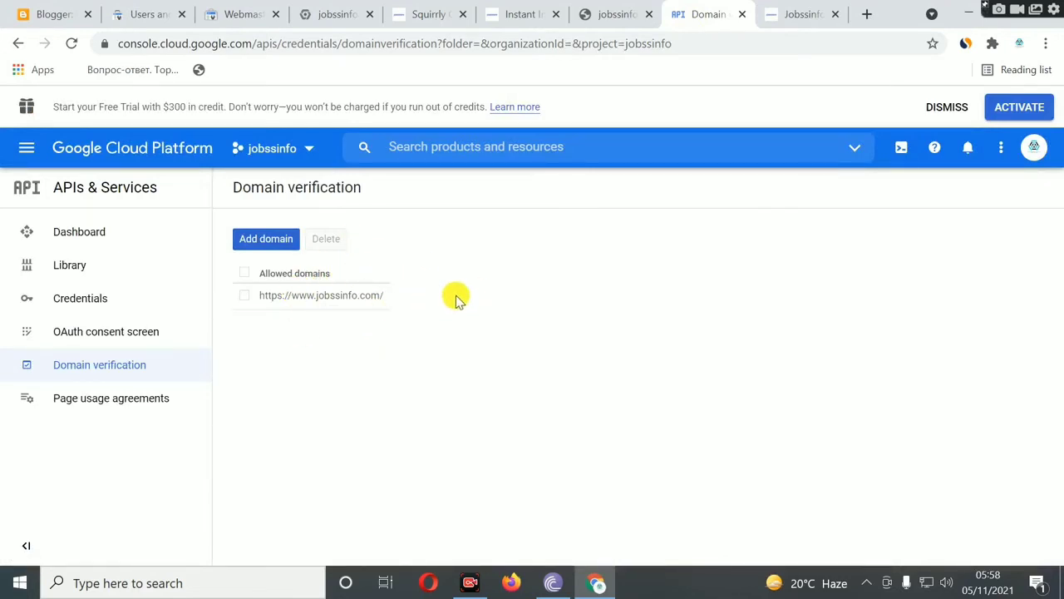
click(82, 299)
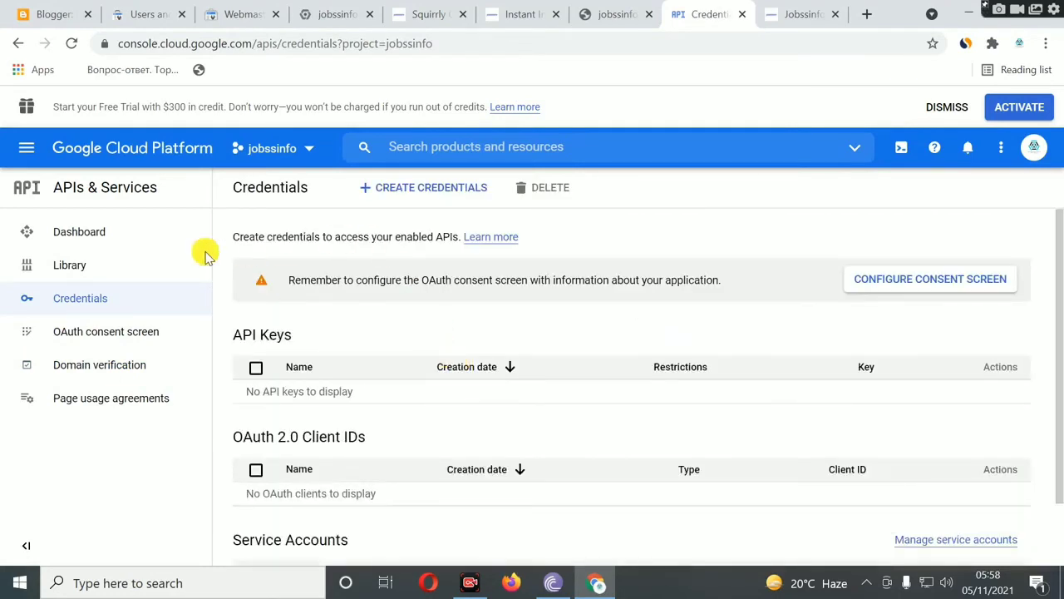
click(422, 189)
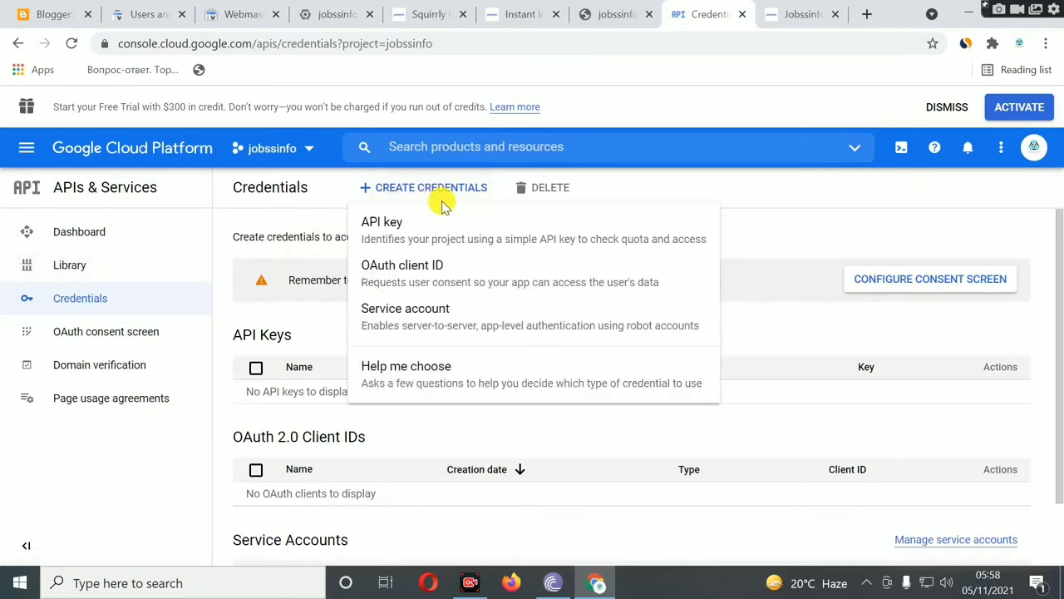
click(413, 320)
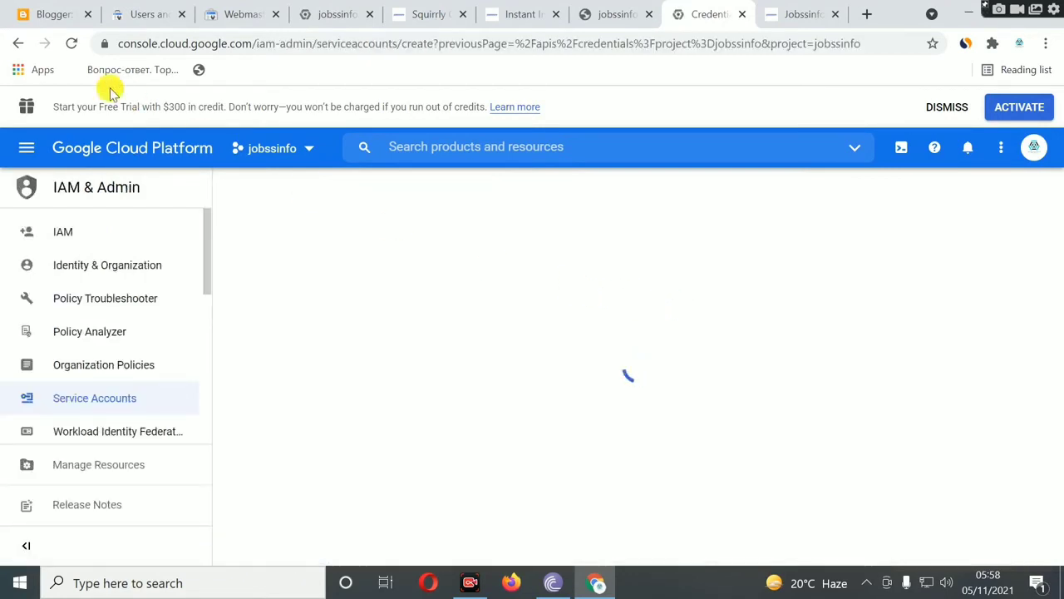
click(18, 43)
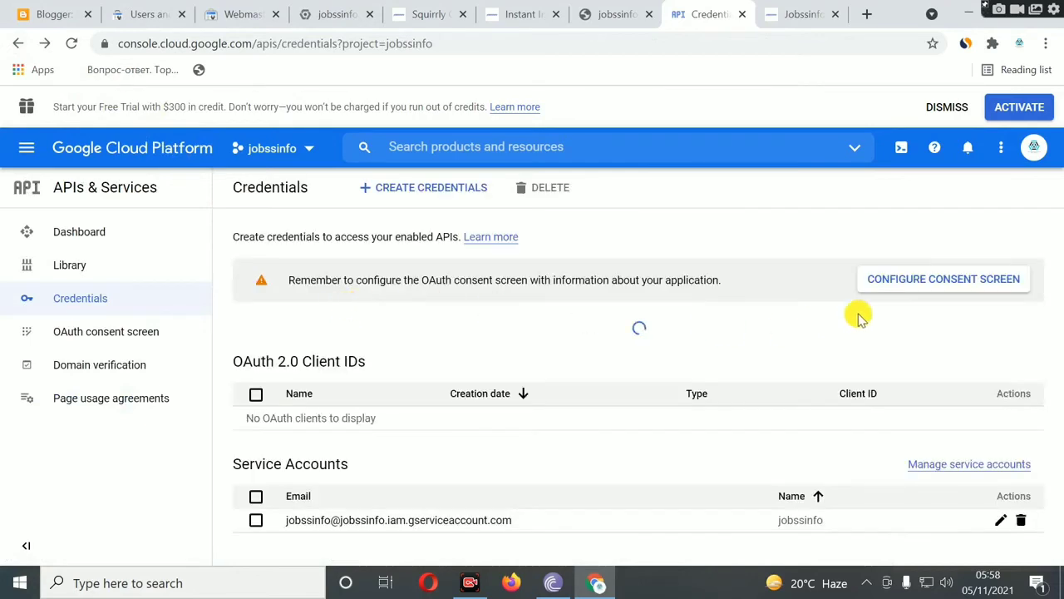
Start configuring the project's OAuth consent screen with the External user type
click(917, 286)
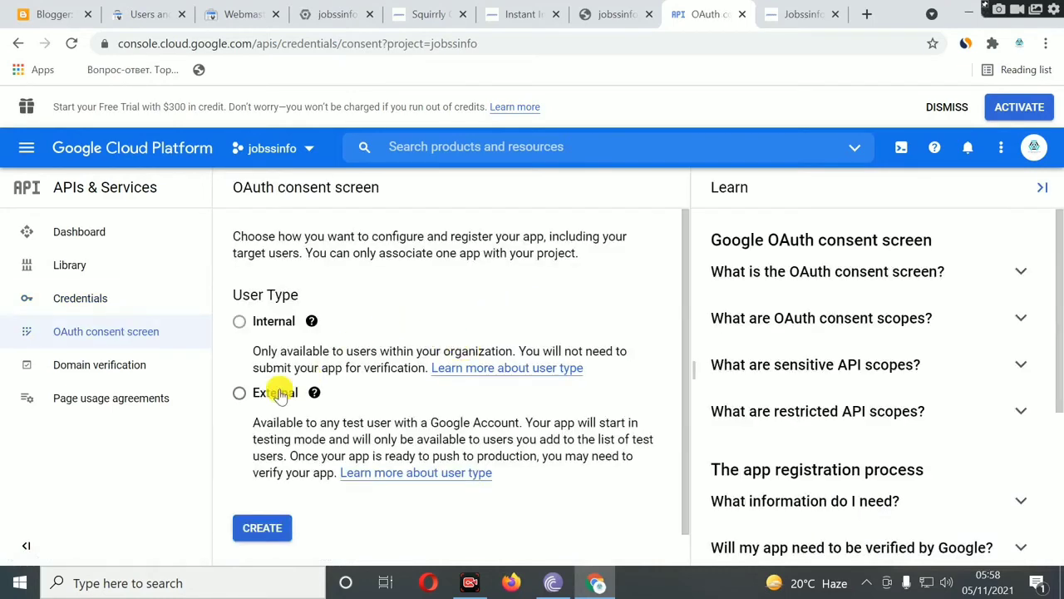
click(79, 301)
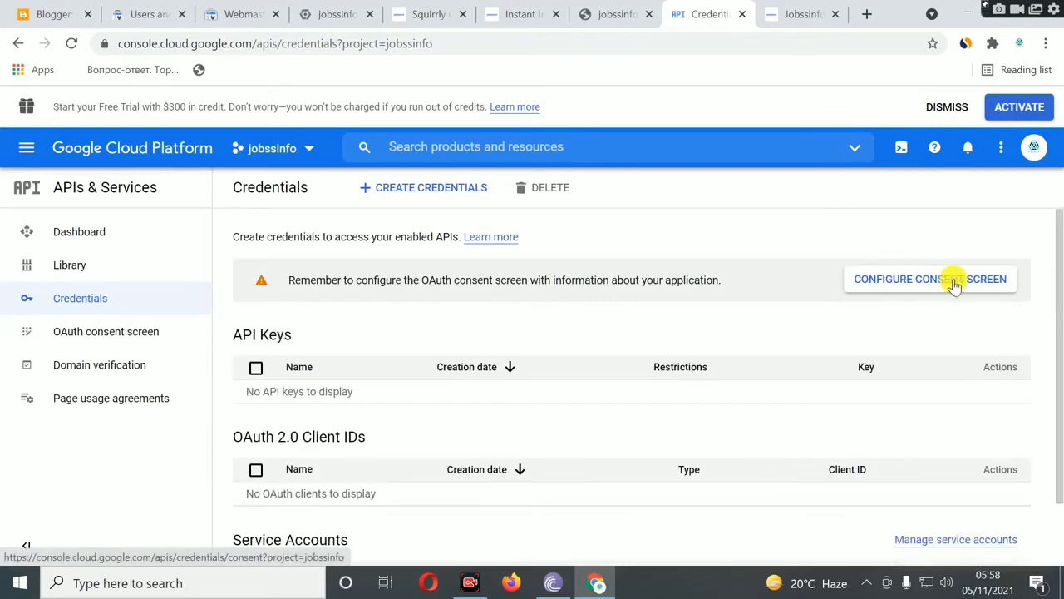
click(884, 287)
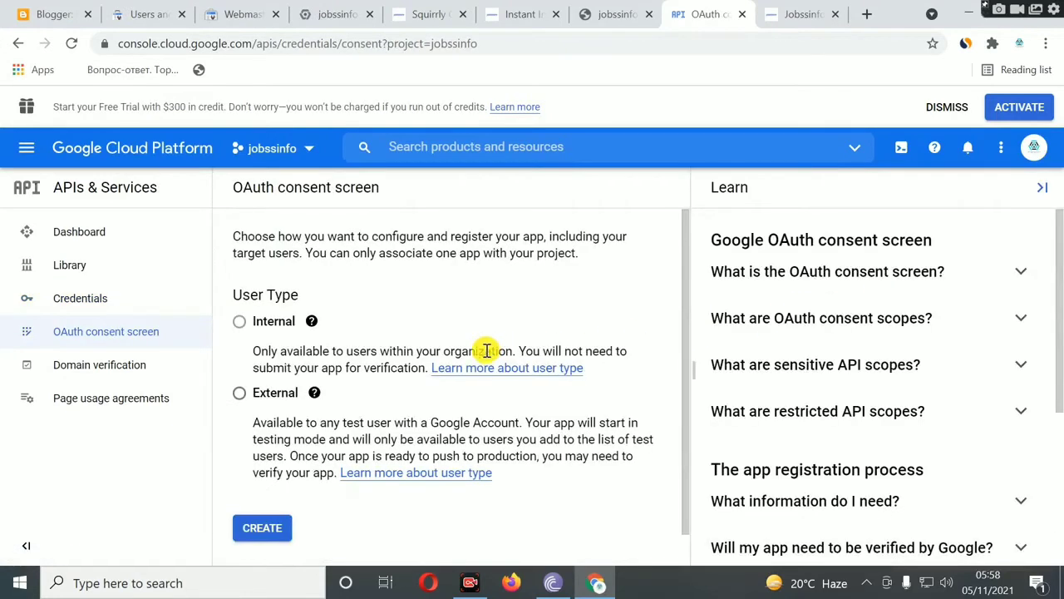
click(239, 392)
click(258, 527)
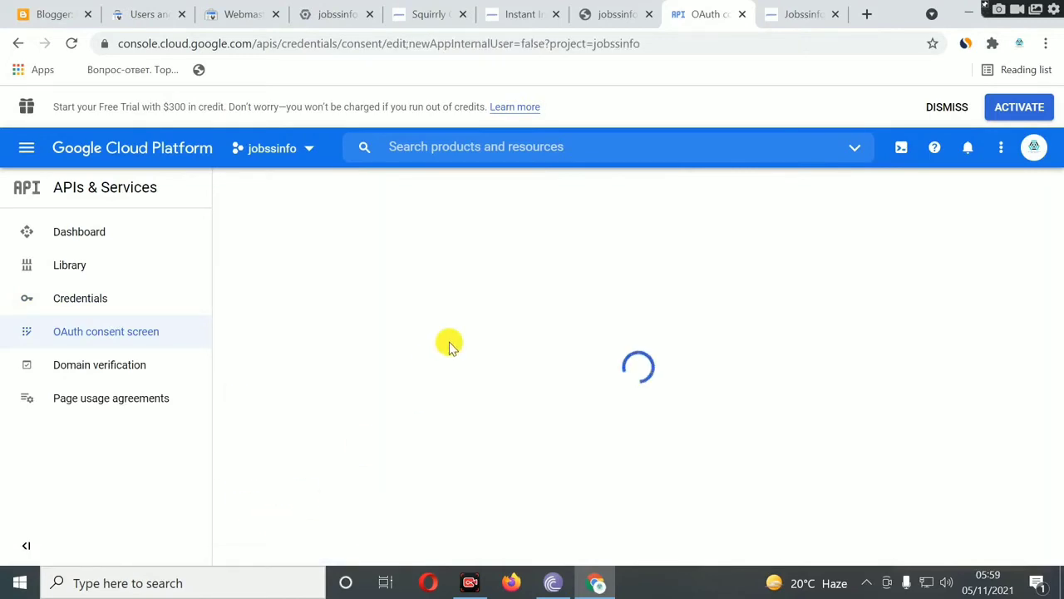
Set the app name to jobssinfo and choose the account's email address as the user support email
scroll(447, 344, down, 2)
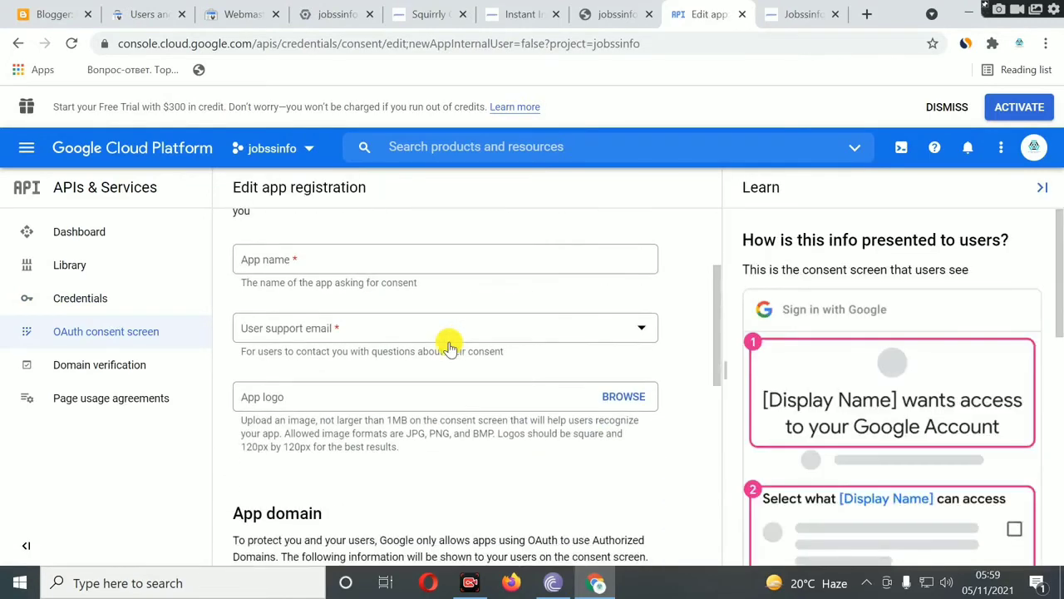
click(294, 259)
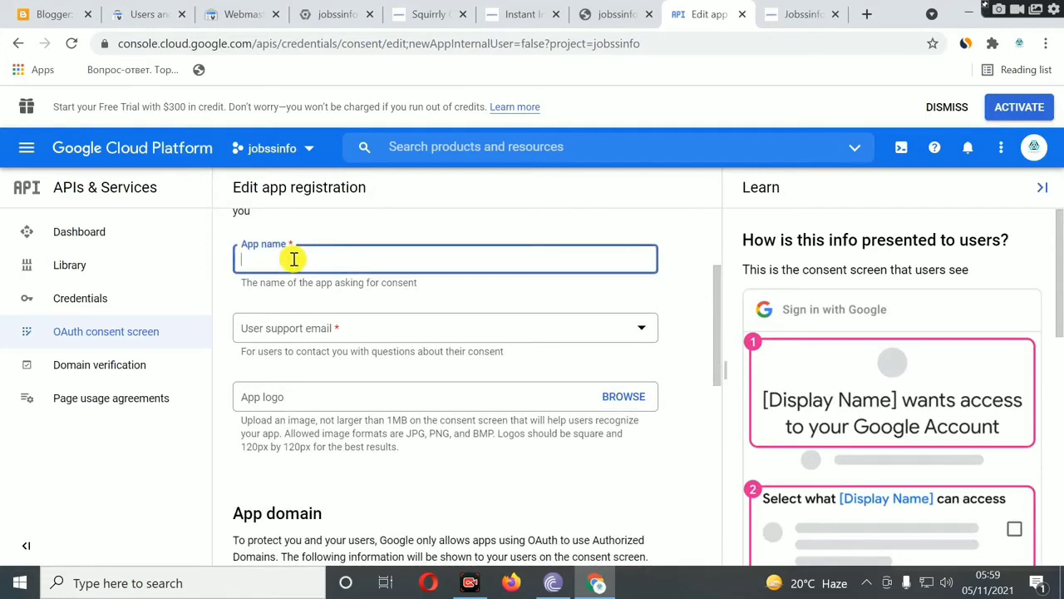
key(ctrl+v)
key(BackSpace)
key(BackSpace)
key(BackSpace)
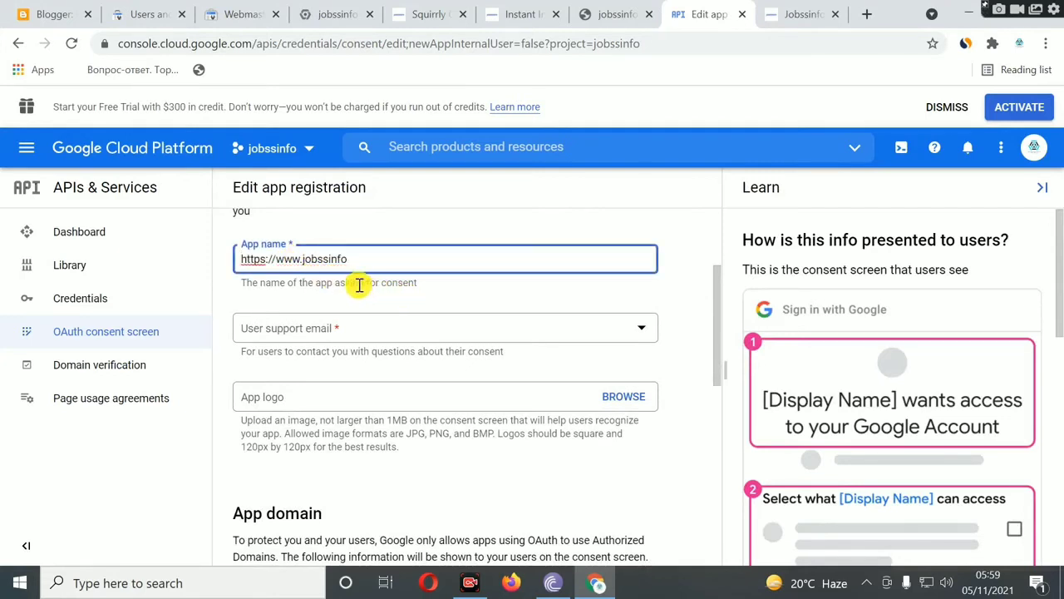
click(303, 266)
key(BackSpace)
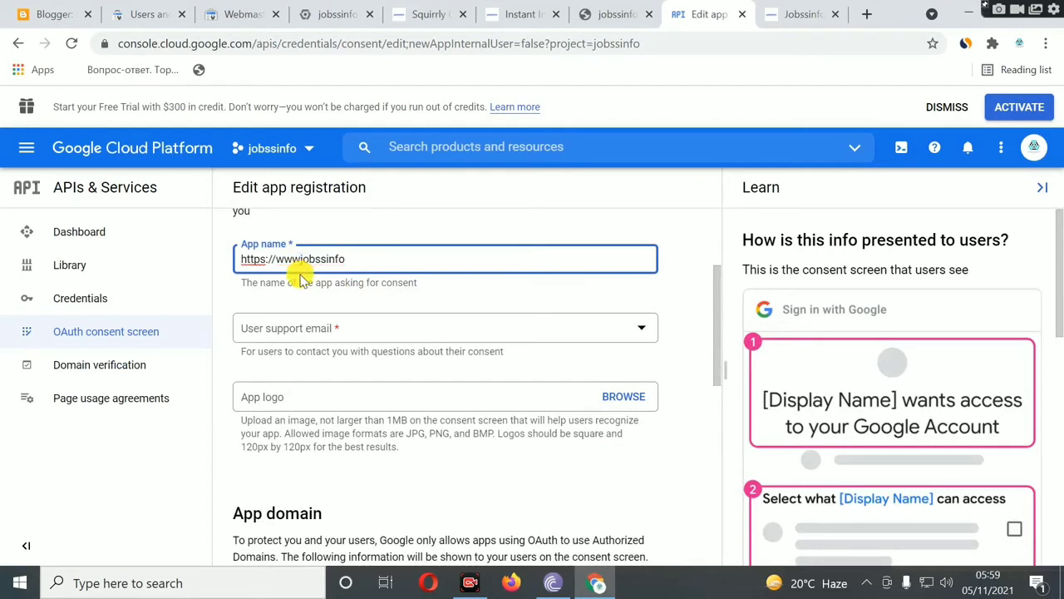
key(BackSpace)
key(BackSpace)
key(BackSpace)
key(BackSpace)
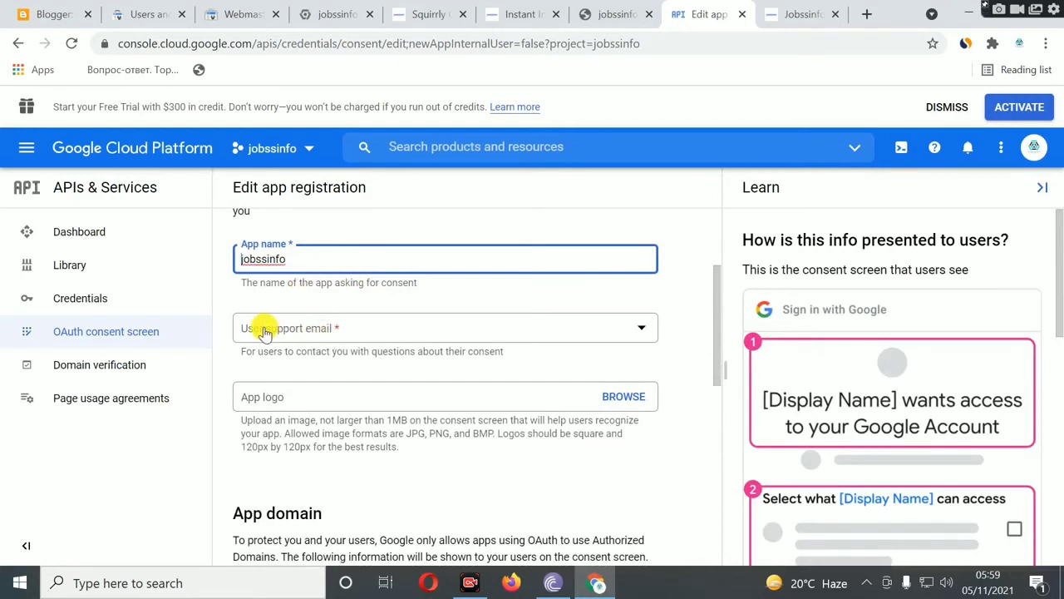
click(265, 333)
click(279, 340)
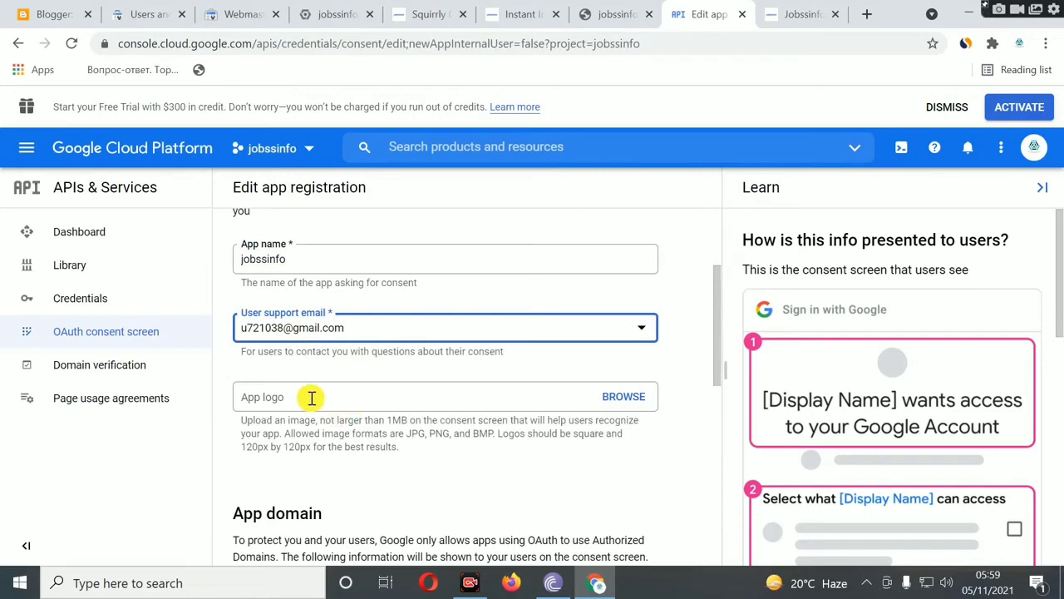
scroll(378, 411, down, 4)
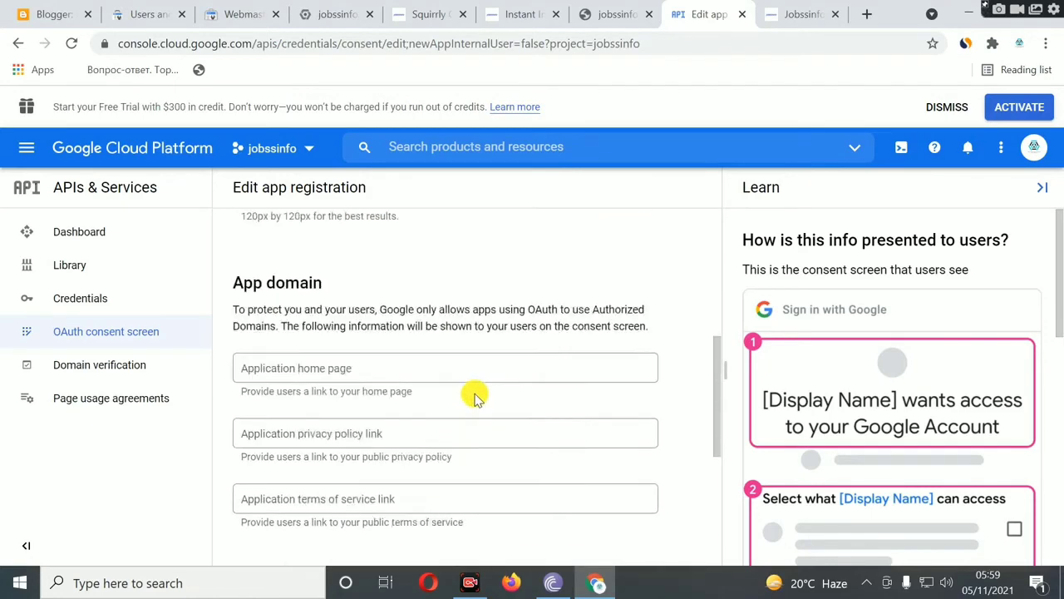
click(297, 266)
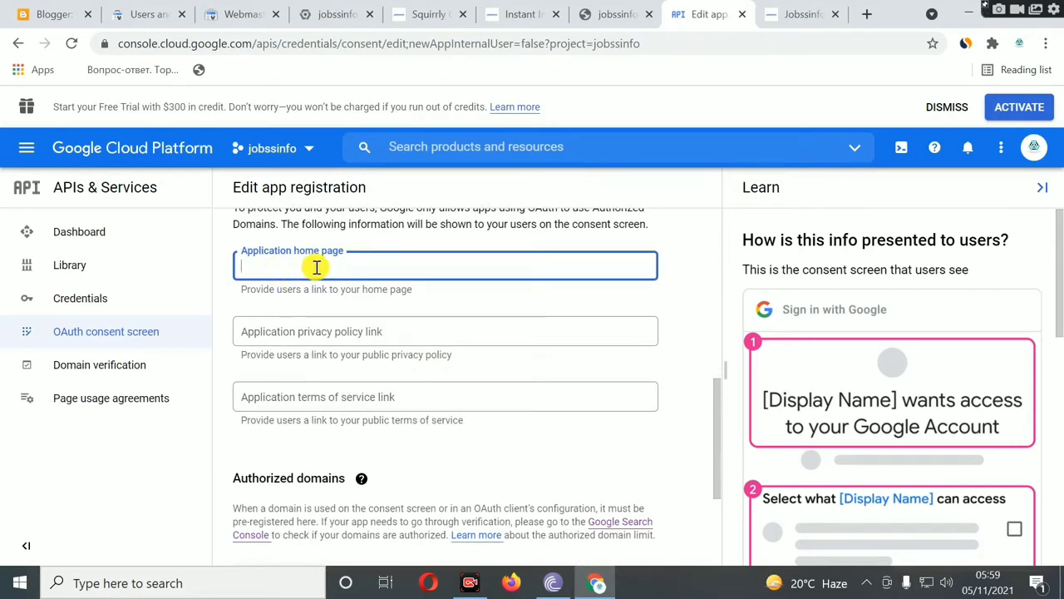
text(https://www.jobssinfo.com/)
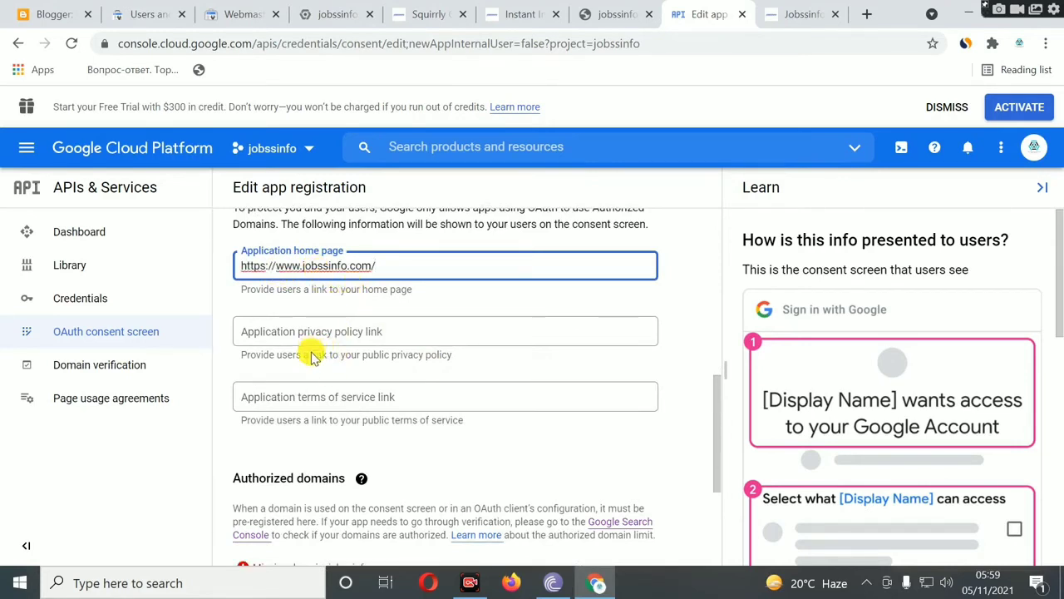
click(268, 334)
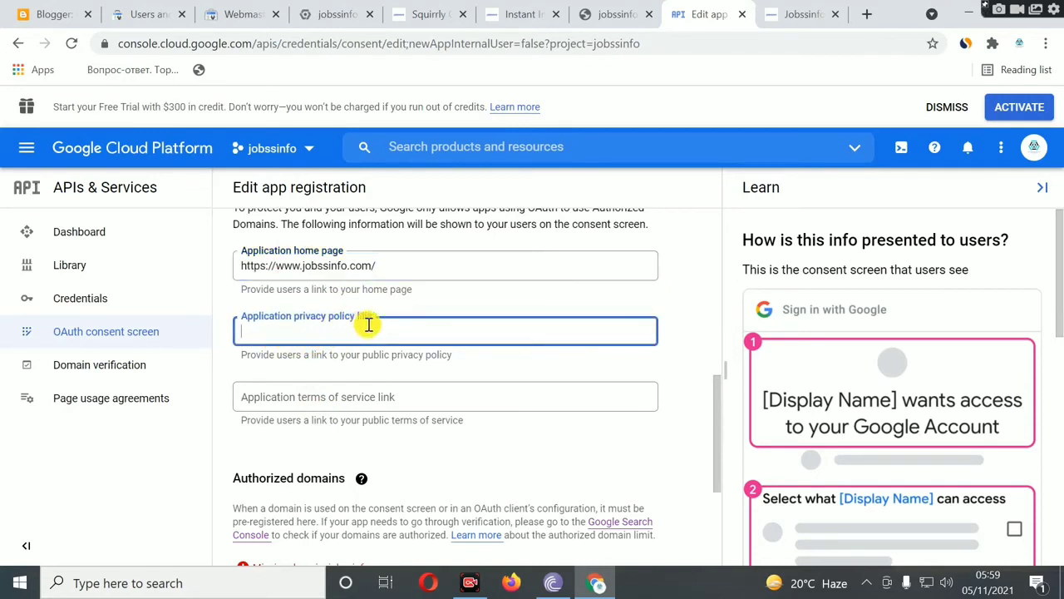
click(291, 396)
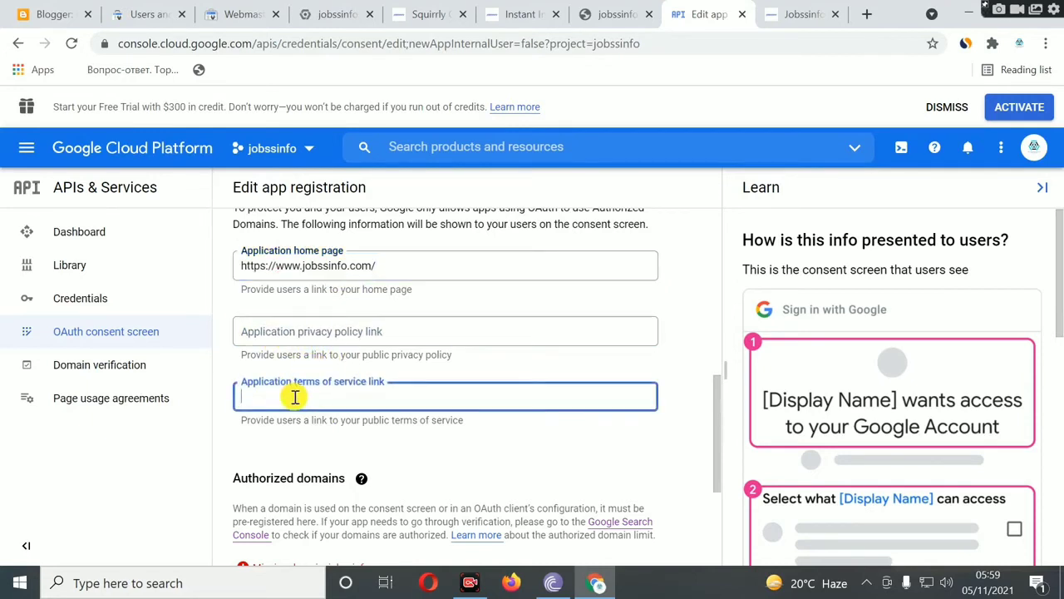
click(794, 15)
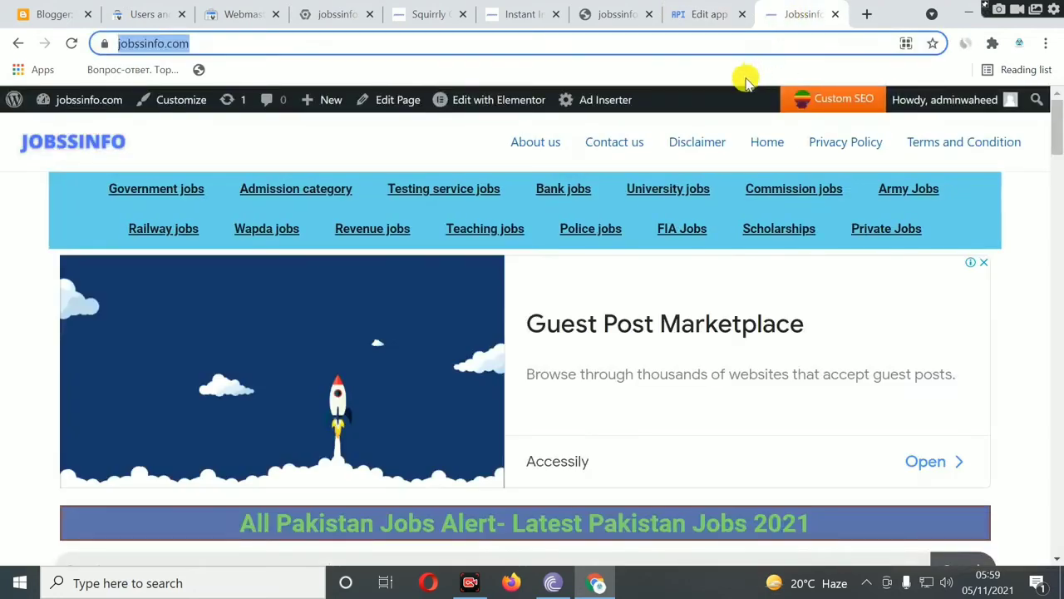
click(826, 142)
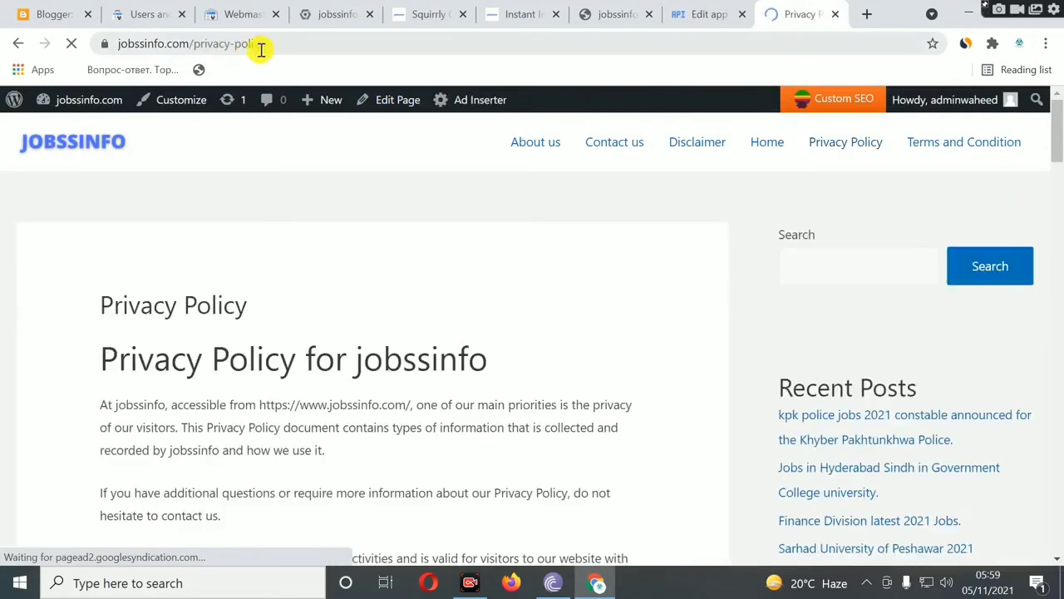
click(231, 50)
right_click(231, 51)
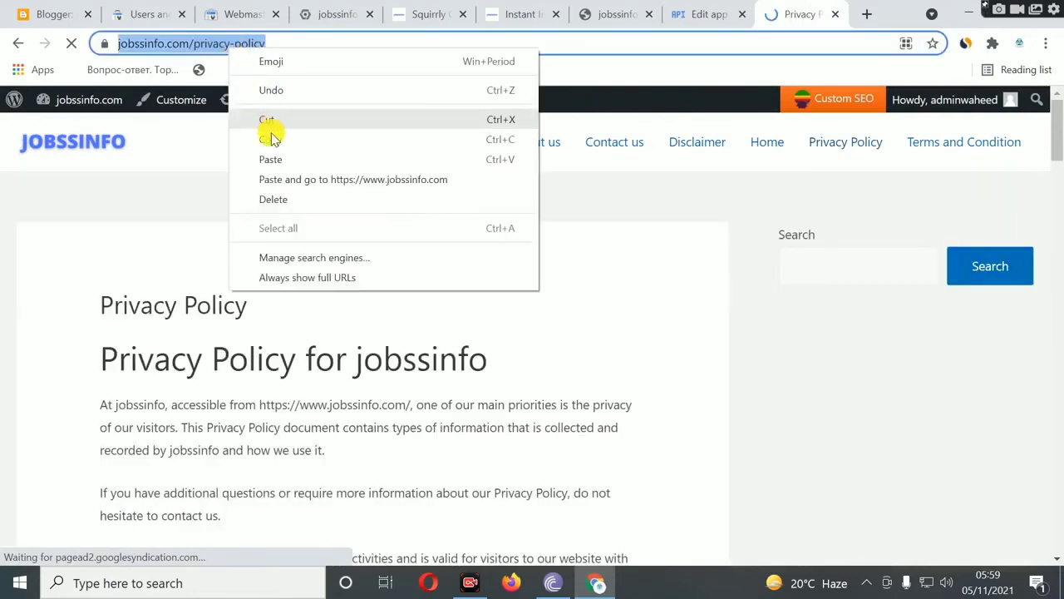
click(274, 145)
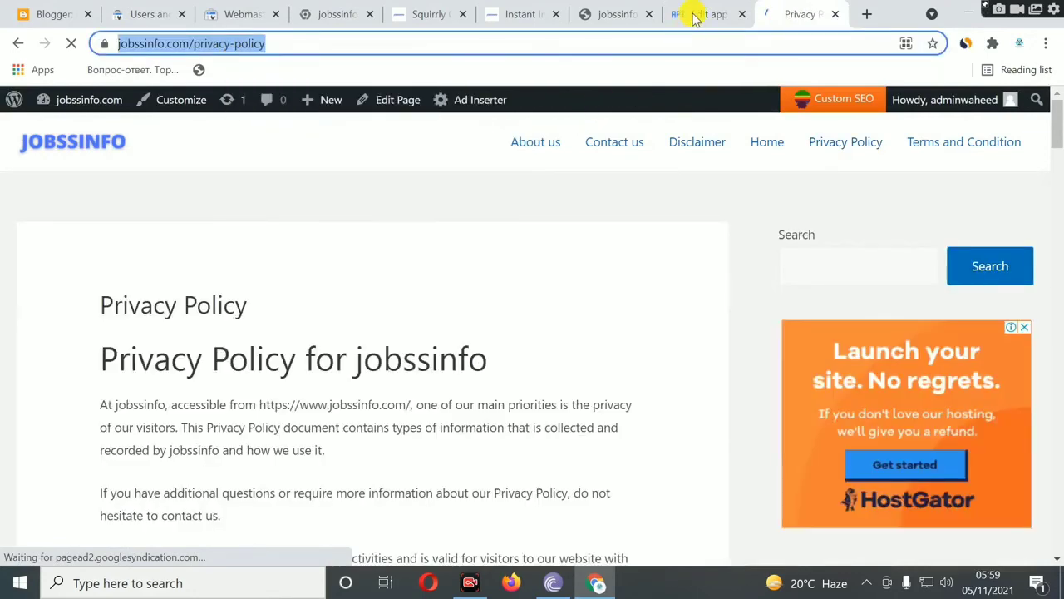
click(689, 17)
click(313, 330)
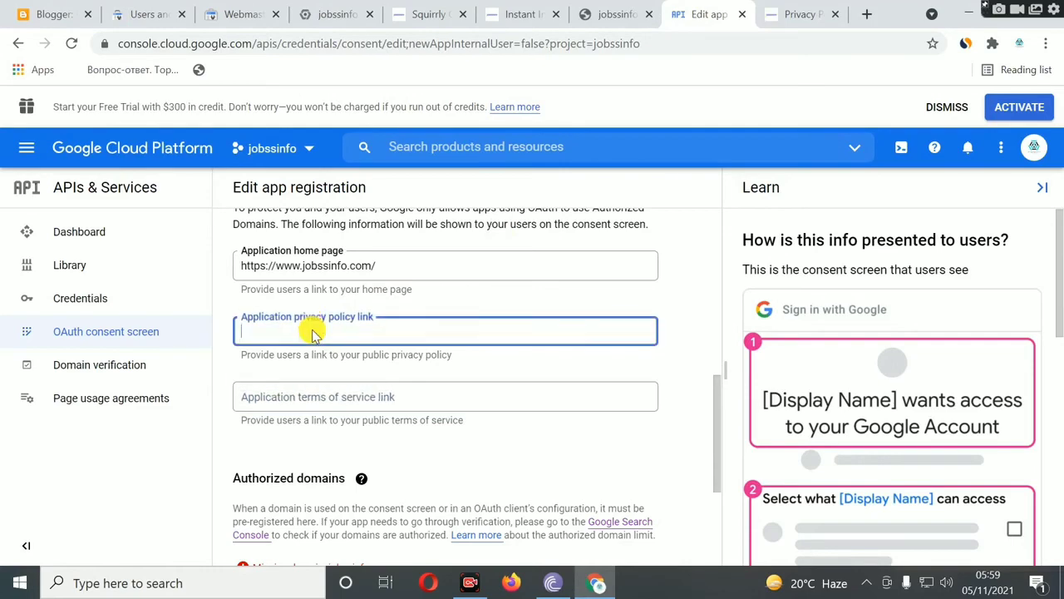
key(ctrl+v)
click(319, 397)
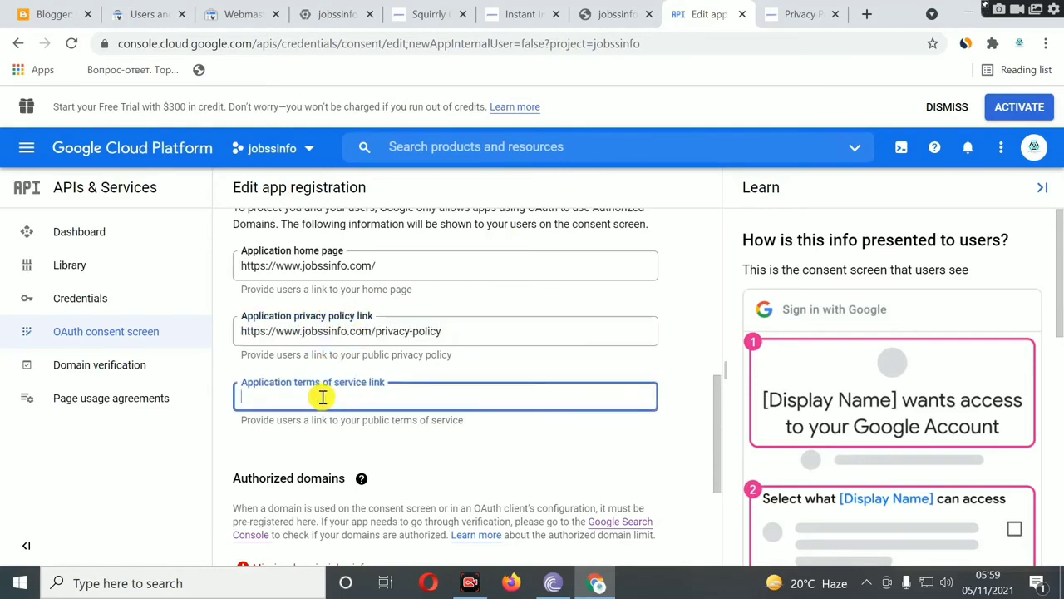
click(778, 25)
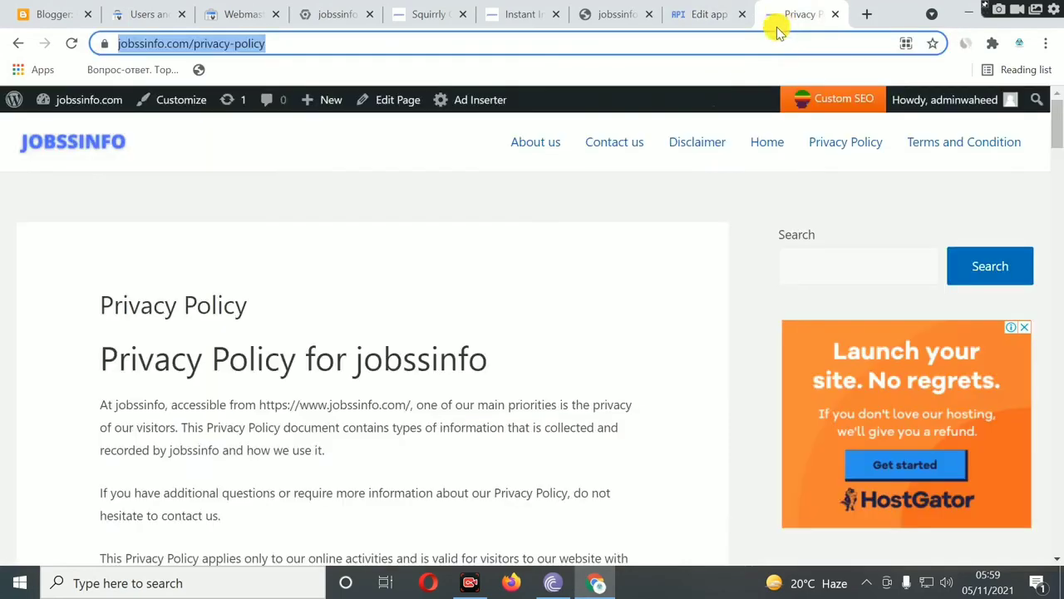
click(943, 143)
click(280, 41)
right_click(280, 42)
click(323, 134)
click(703, 17)
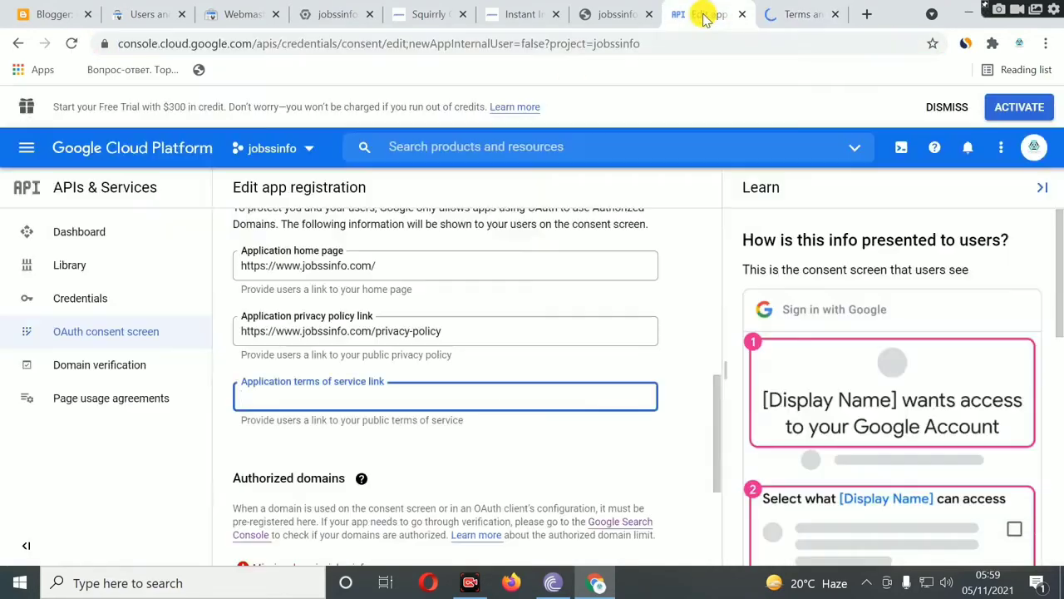
key(ctrl+v)
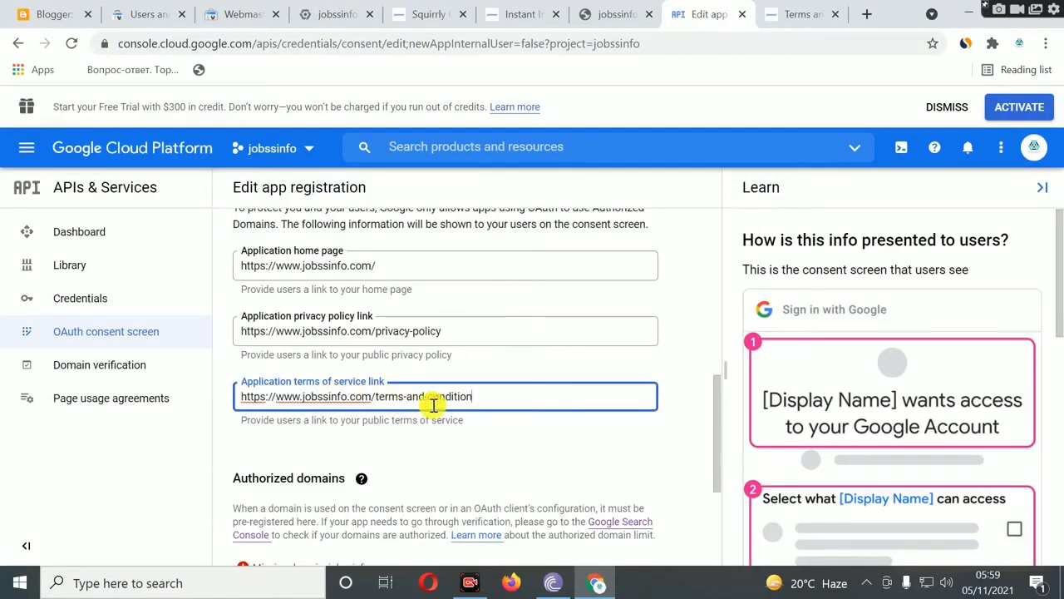
Try to save the app registration and check the entered app details, domain links and remaining required fields
scroll(519, 397, down, 2)
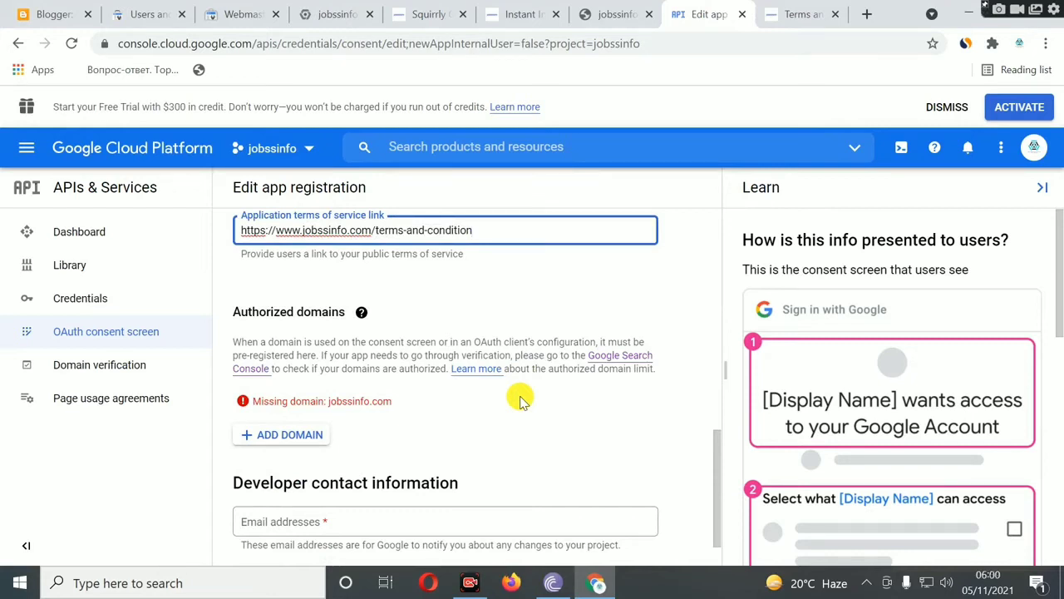
scroll(468, 398, down, 1)
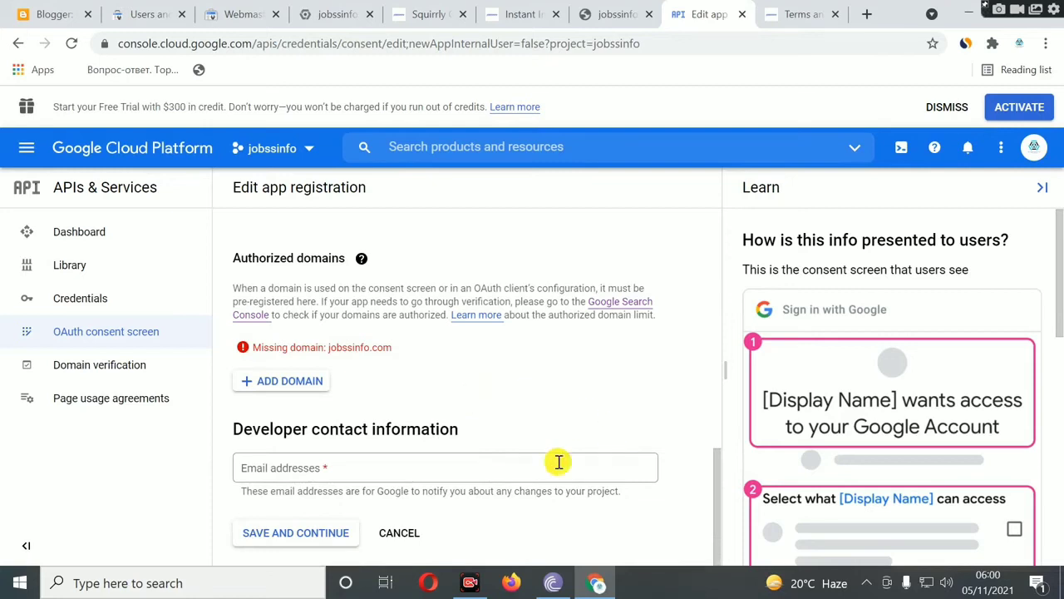
click(291, 532)
scroll(614, 411, down, 3)
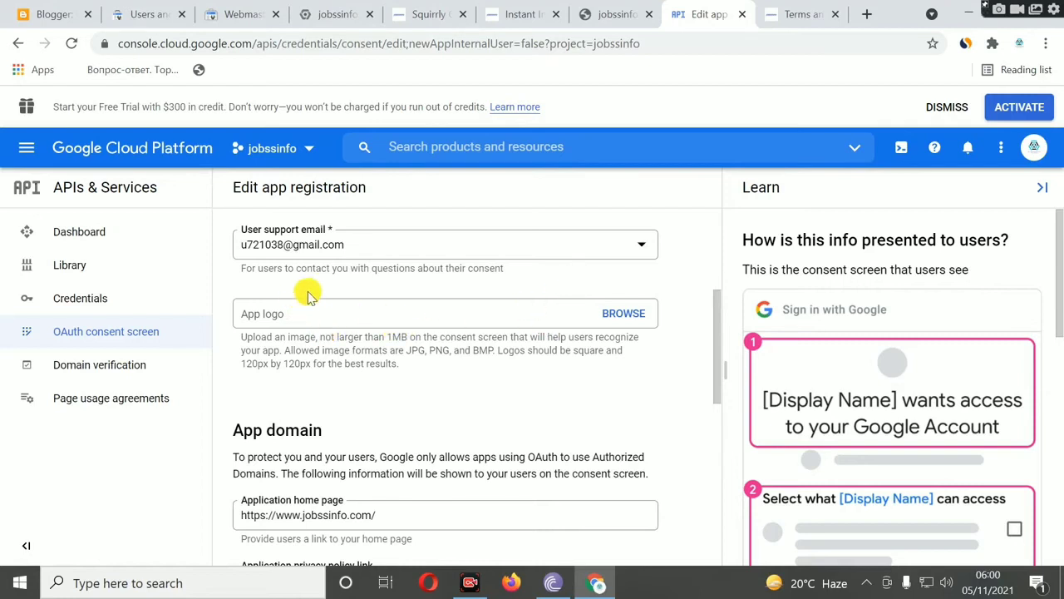
scroll(304, 293, up, 1)
scroll(291, 312, up, 1)
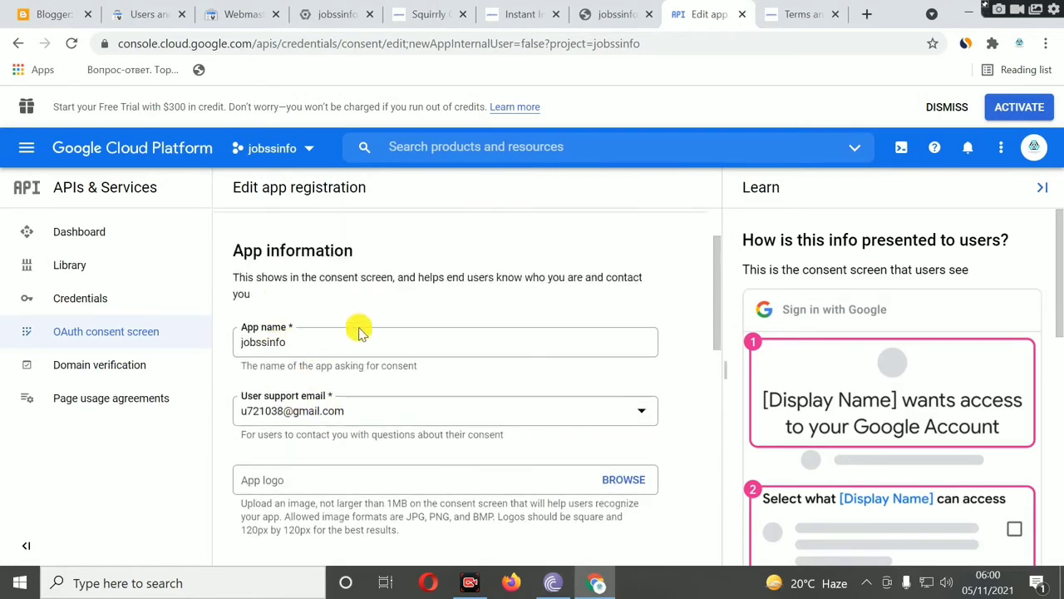
scroll(411, 316, down, 2)
scroll(411, 316, down, 2)
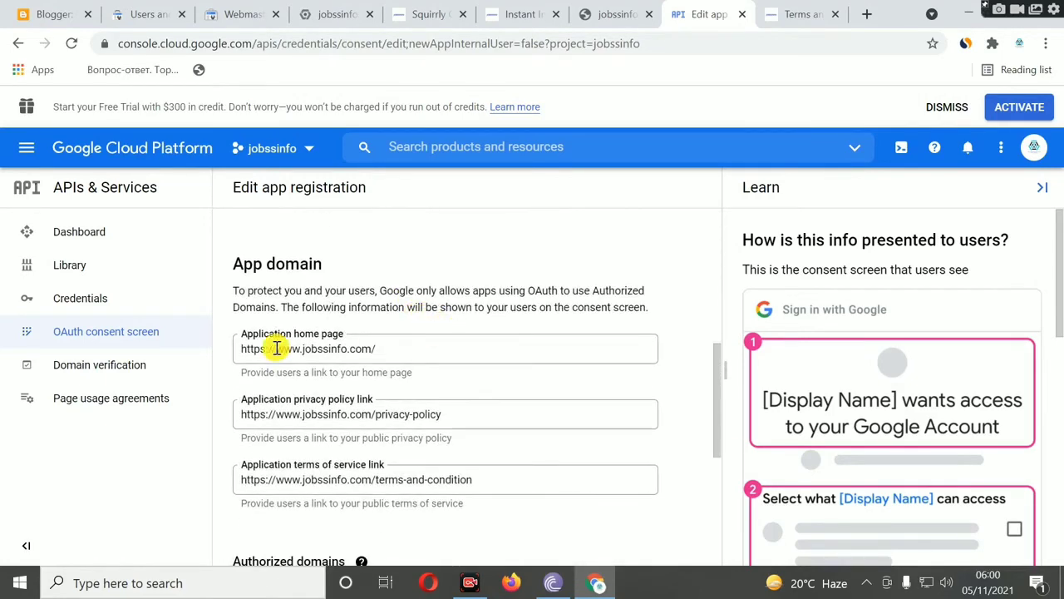
scroll(374, 350, down, 2)
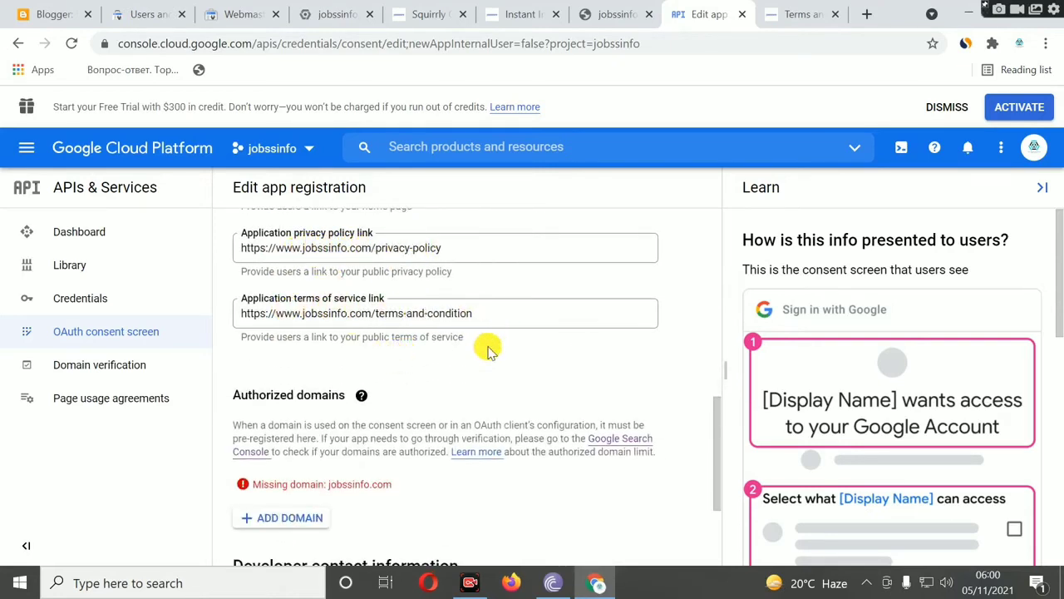
scroll(503, 346, down, 1)
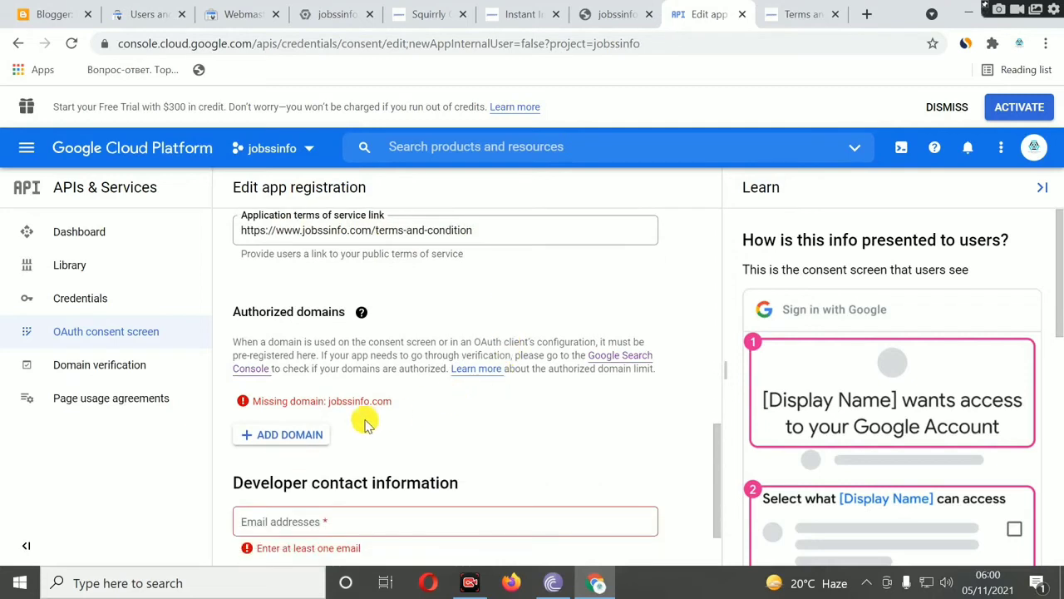
scroll(462, 424, down, 1)
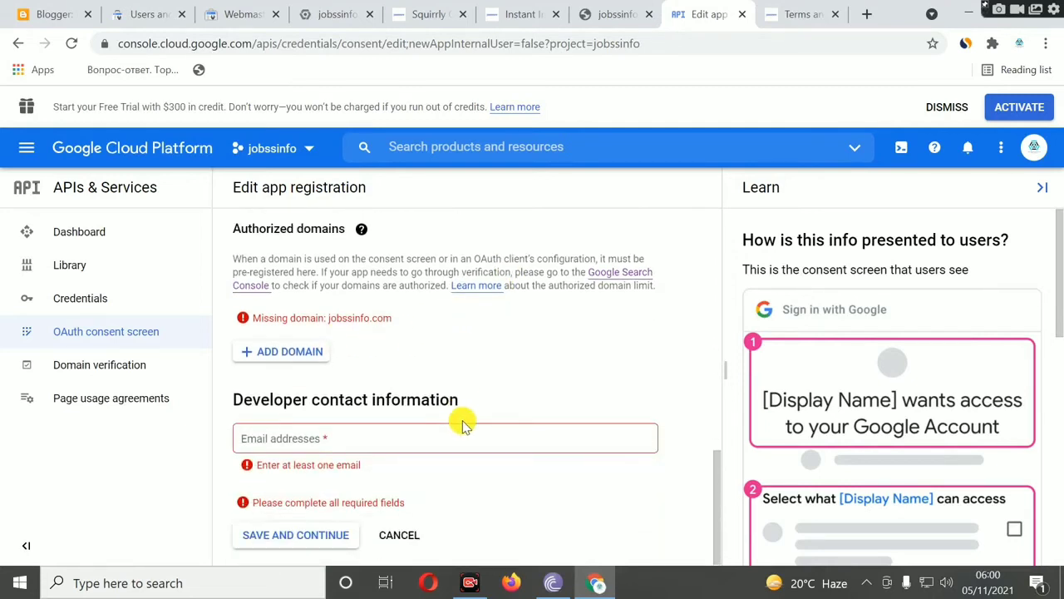
click(277, 352)
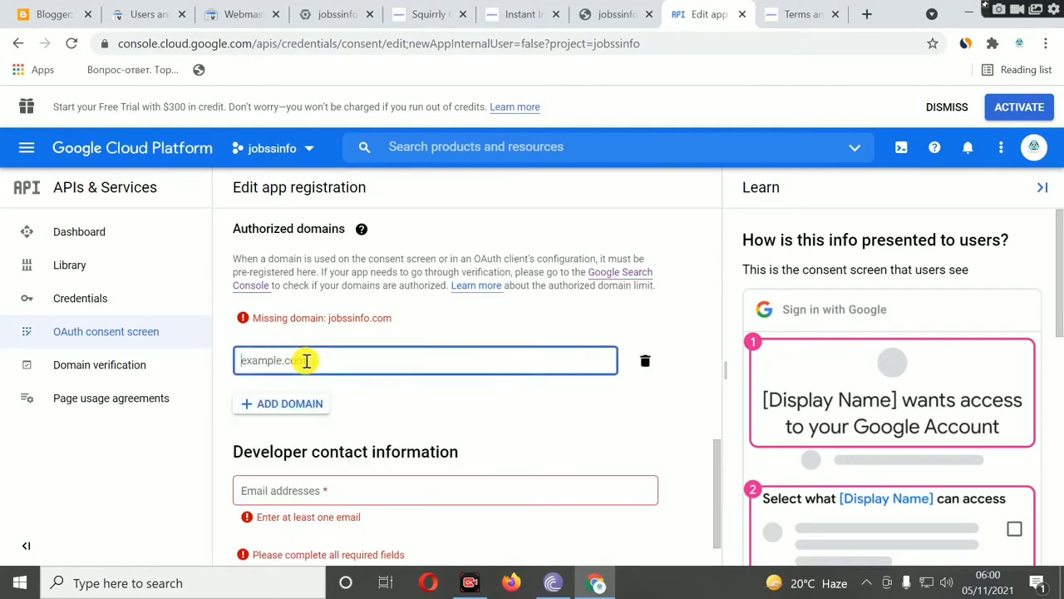
key(ctrl+v)
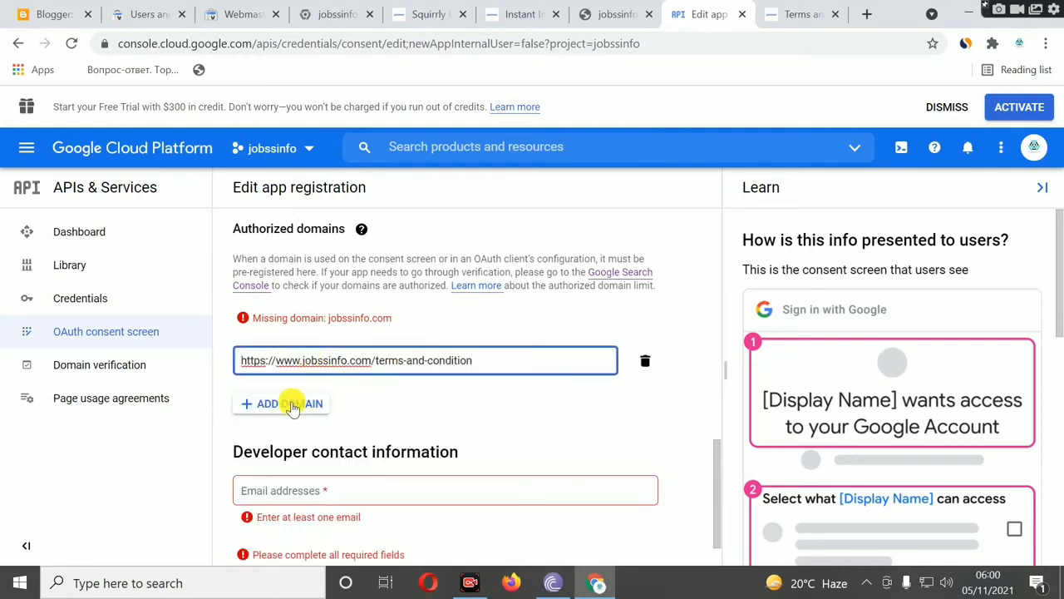
key(BackSpace)
key(BackSpace)
key(BackSpace)
key(BackSpace)
key(BackSpace)
key(BackSpace)
key(BackSpace)
key(BackSpace)
key(BackSpace)
key(BackSpace)
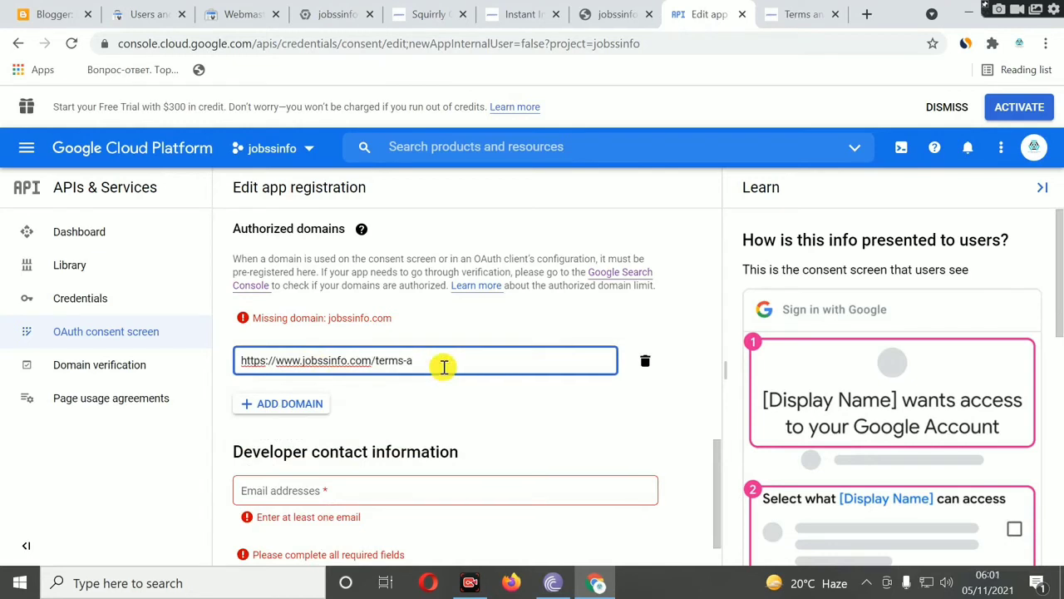
key(BackSpace)
click(299, 406)
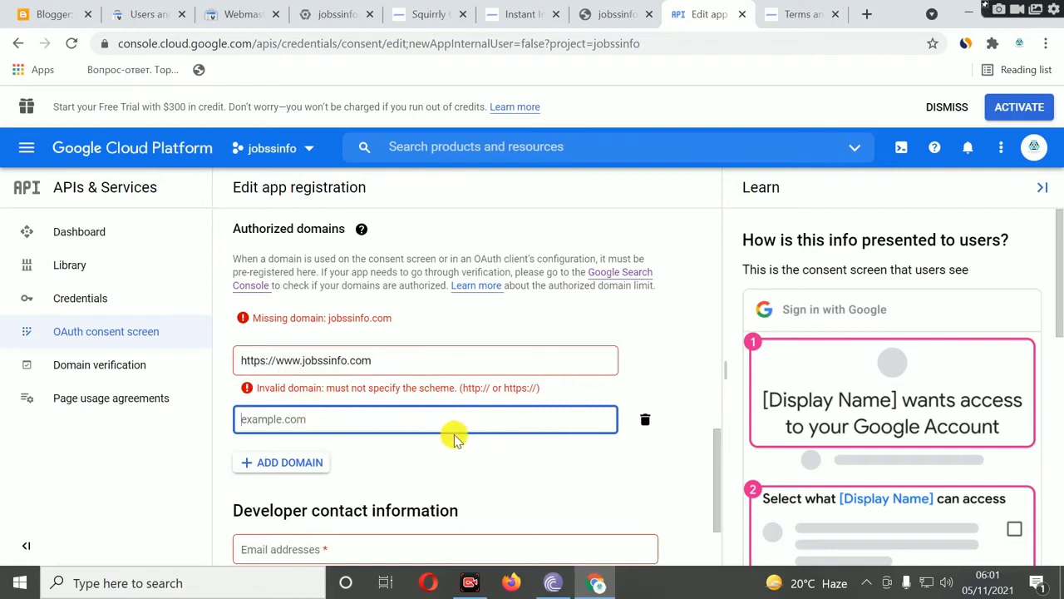
click(277, 363)
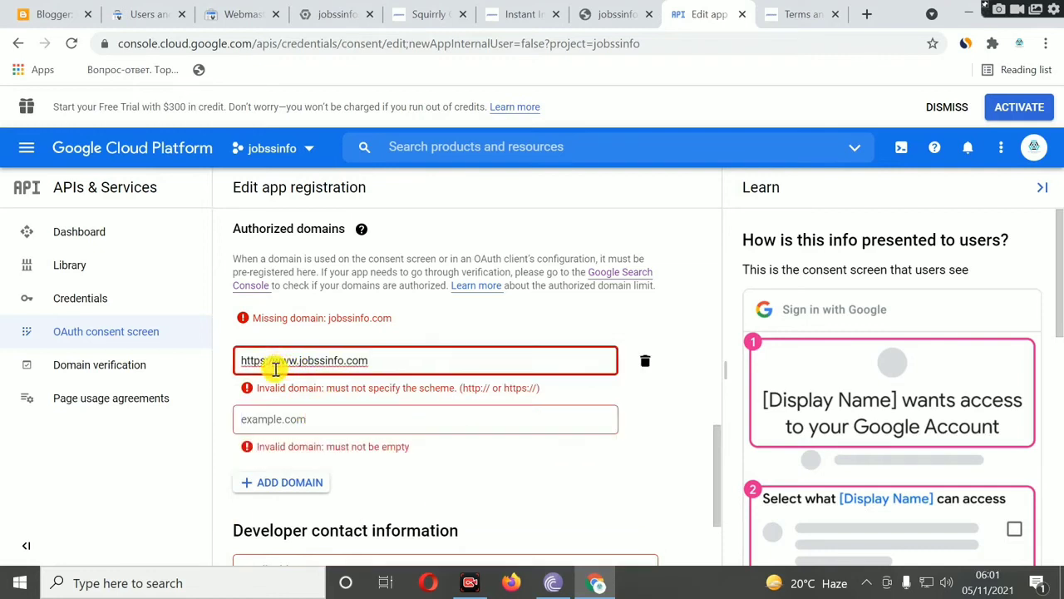
key(BackSpace)
key(BackSpace)
key(BackSpace)
key(BackSpace)
key(BackSpace)
key(BackSpace)
key(BackSpace)
key(BackSpace)
click(199, 440)
click(371, 359)
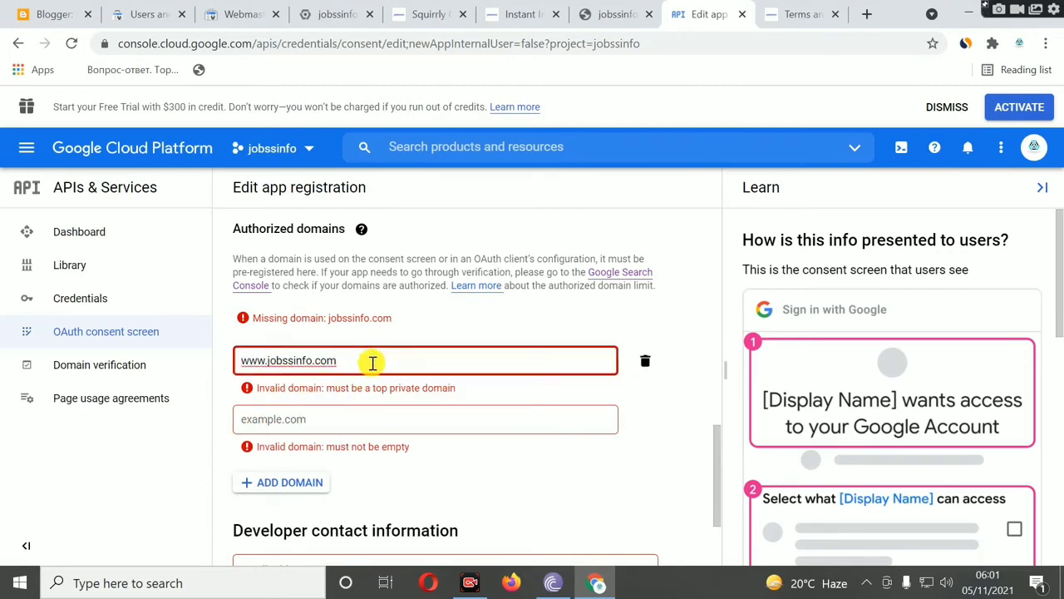
click(633, 373)
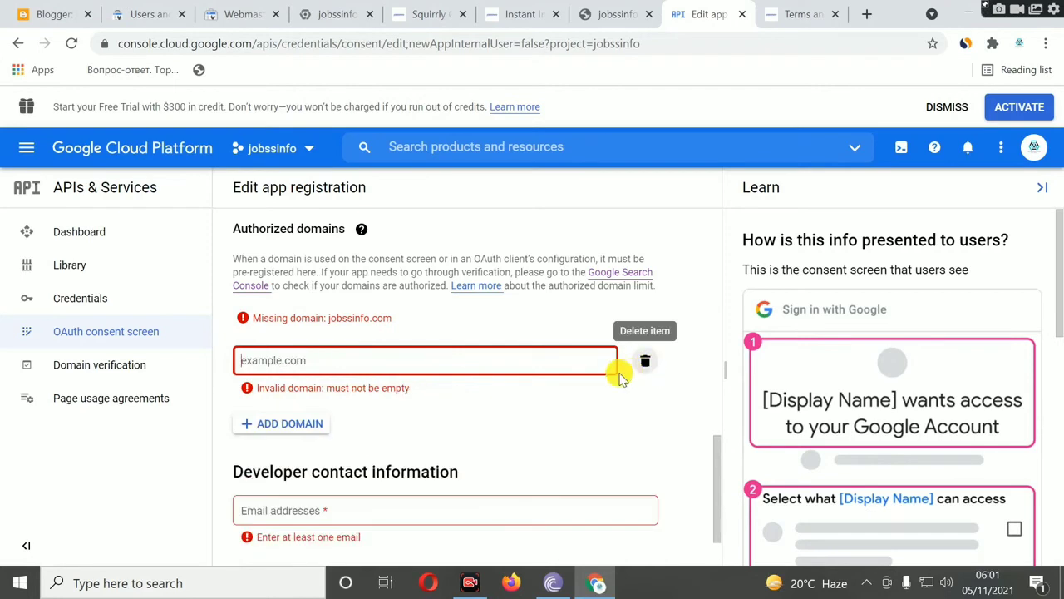
click(645, 361)
click(324, 356)
click(336, 361)
key(ctrl+v)
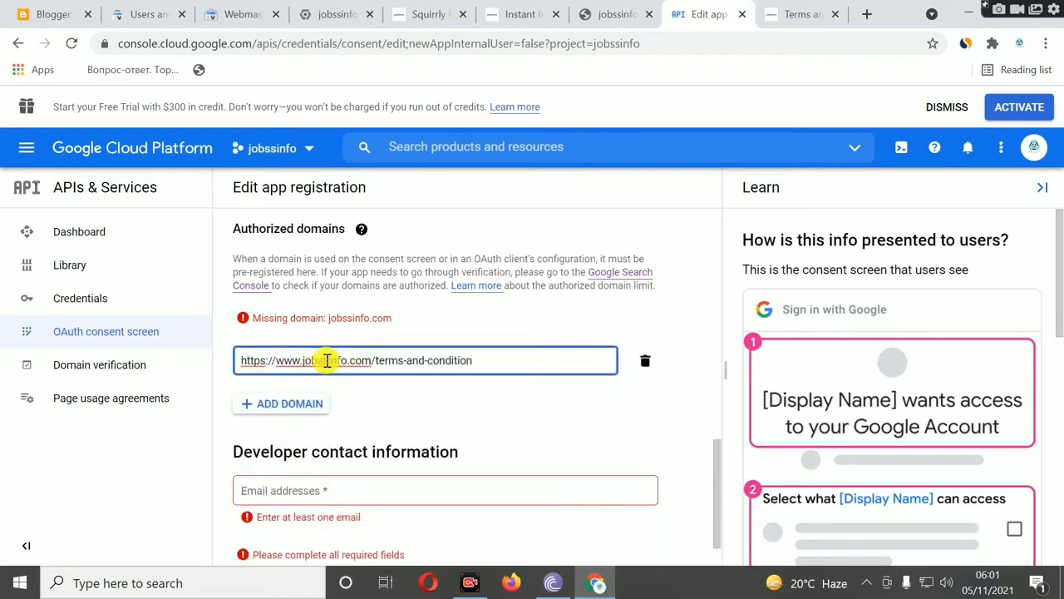
key(BackSpace)
key(BackSpace)
key(BackSpace)
key(BackSpace)
key(BackSpace)
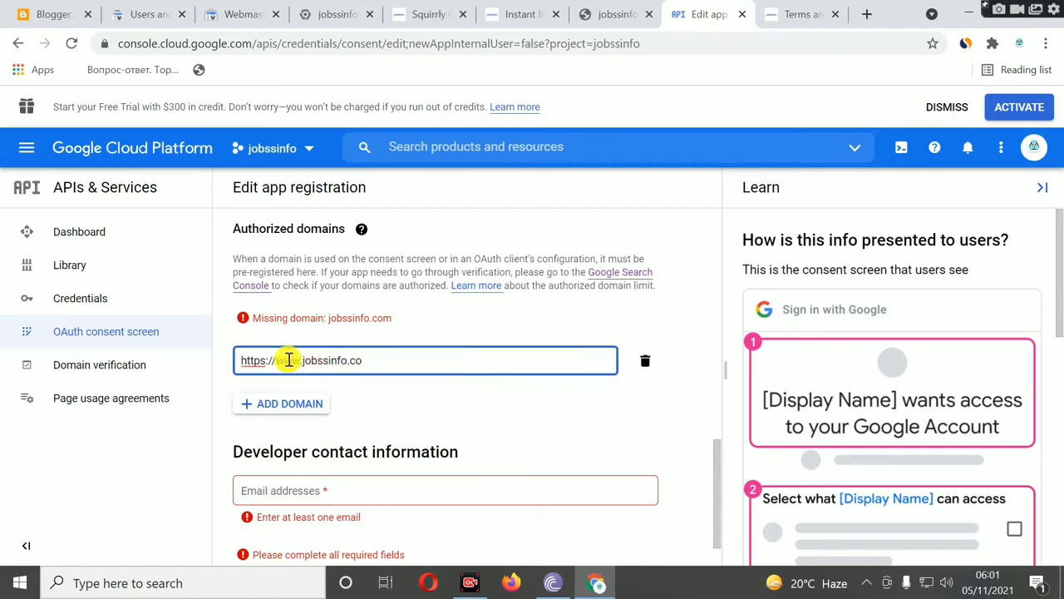
click(277, 369)
key(BackSpace)
key(BackSpace)
key(BackSpace)
key(BackSpace)
key(BackSpace)
key(BackSpace)
key(BackSpace)
key(BackSpace)
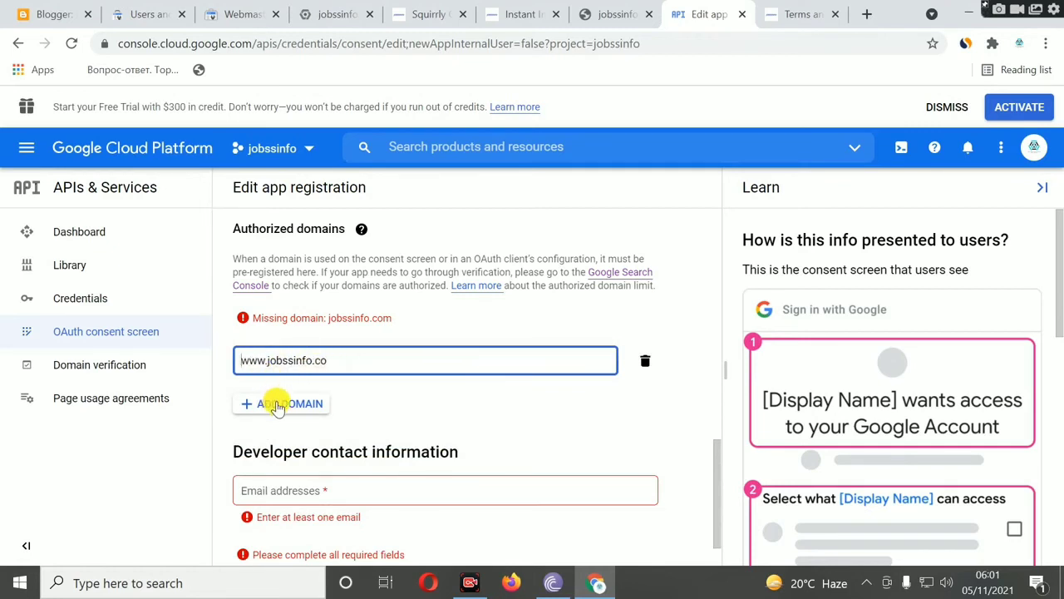
click(276, 404)
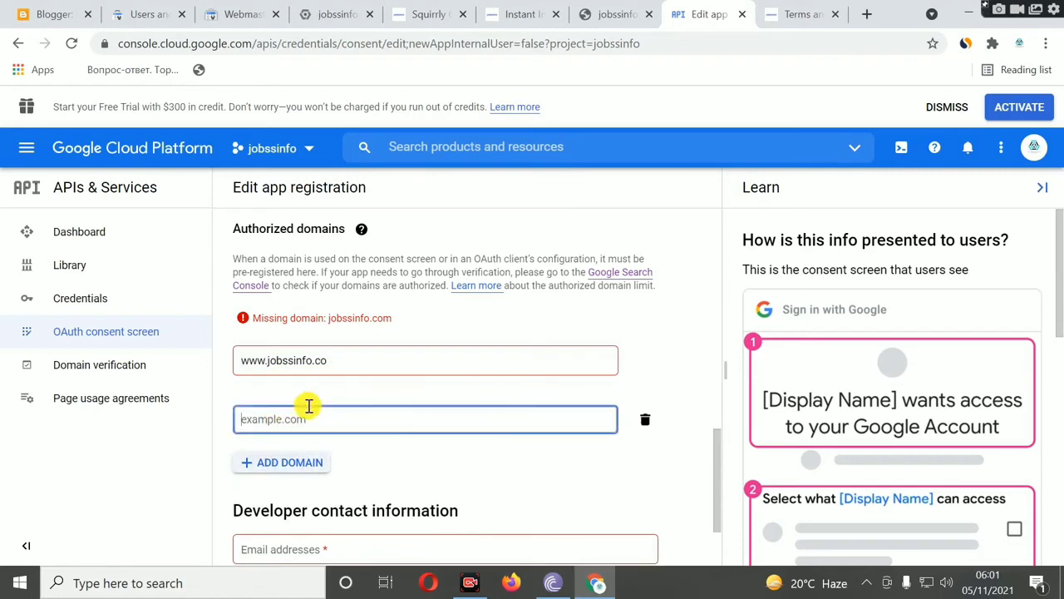
Correct the domain entry's ending to .com and remove all authorized domain entries
click(369, 364)
text(m)
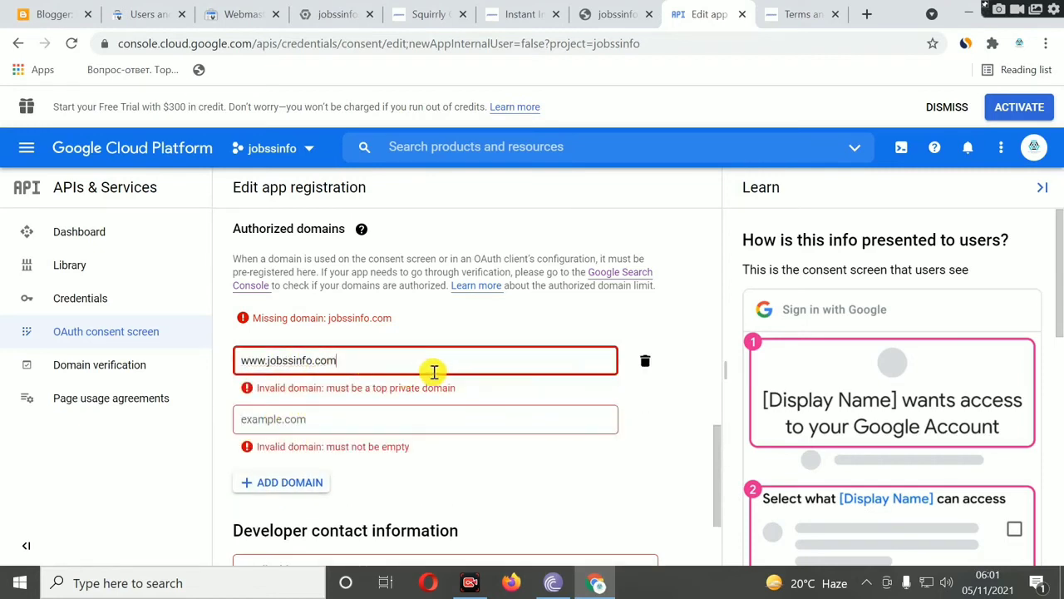
click(649, 365)
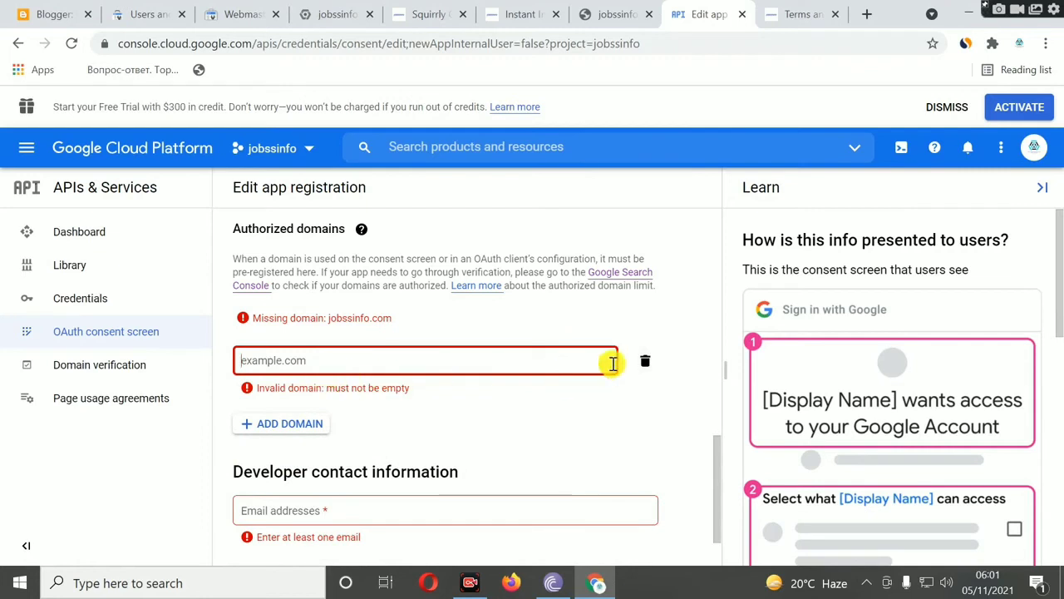
click(646, 364)
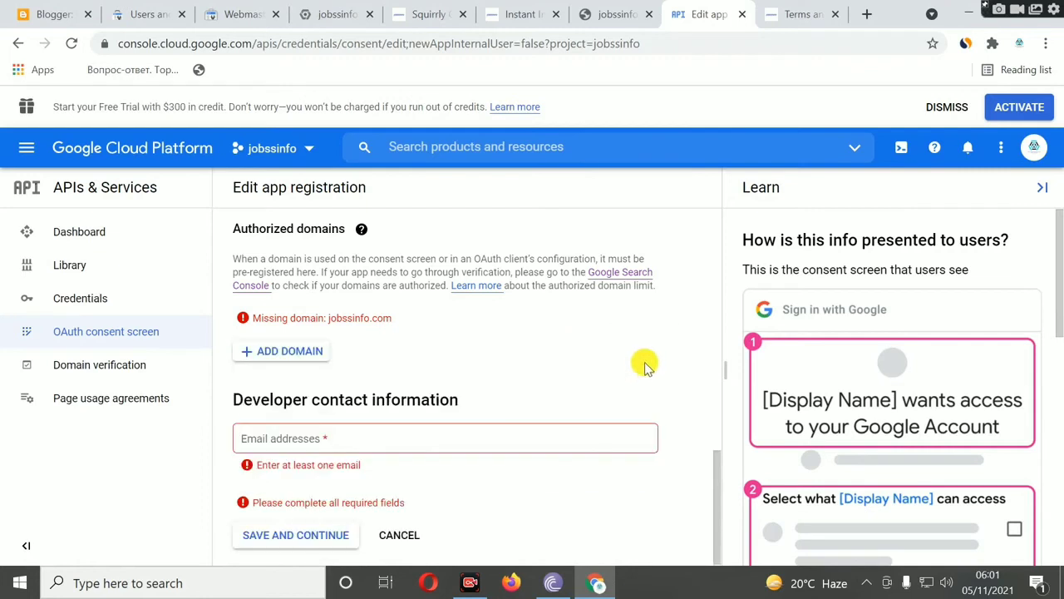
Add jobssinfo.com, without scheme or www, as an authorized domain
click(307, 356)
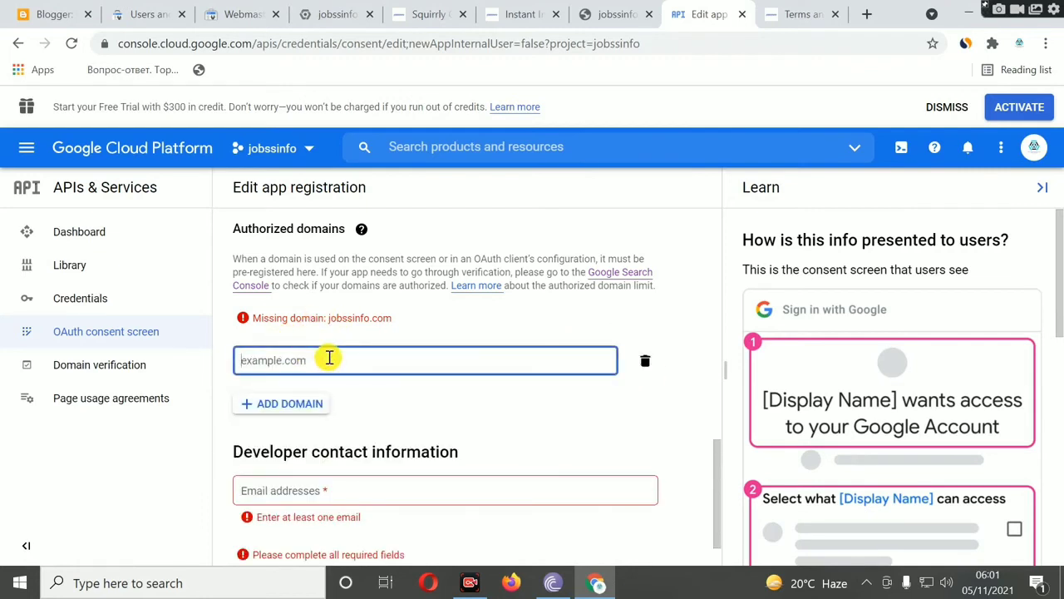
text(https://www.jobssinfo.com/terms-and-condition)
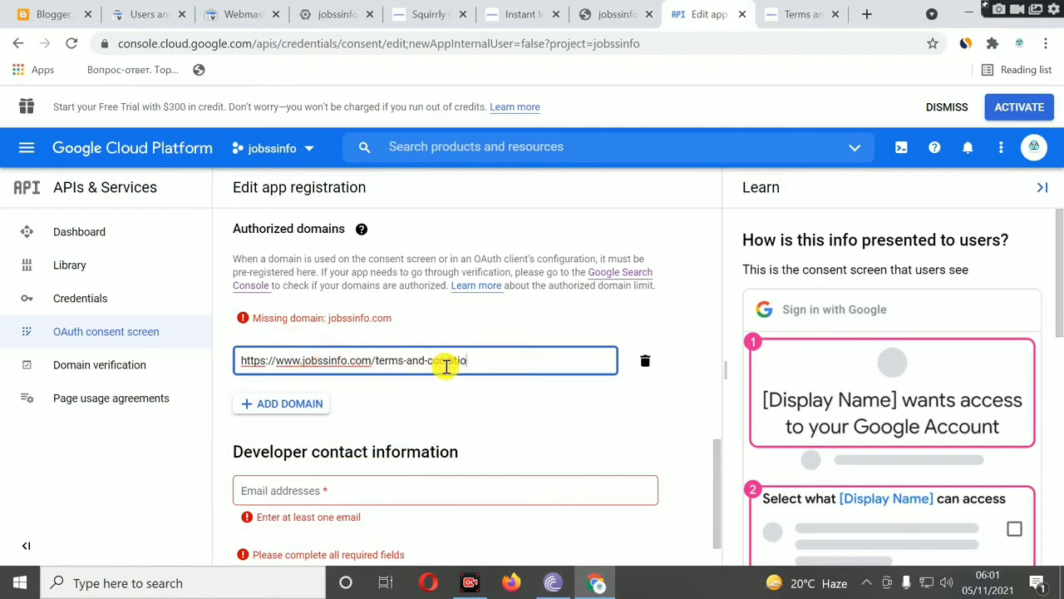
key(BackSpace)
key(BackSpace)
click(302, 366)
key(shift+Home)
key(BackSpace)
click(285, 375)
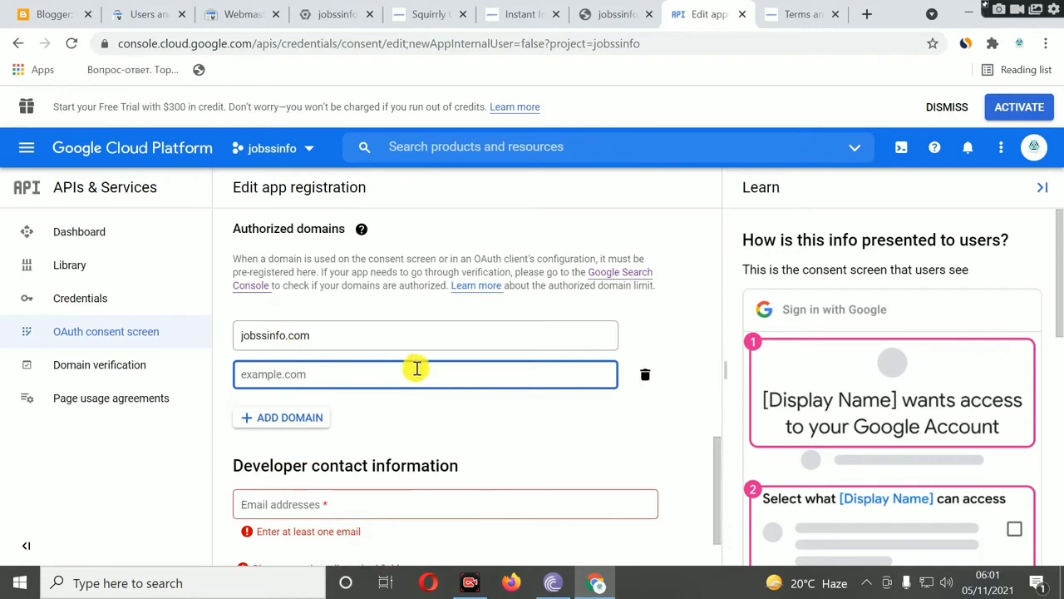
Enter the account's email address in the developer contact information
scroll(407, 366, down, 1)
click(320, 442)
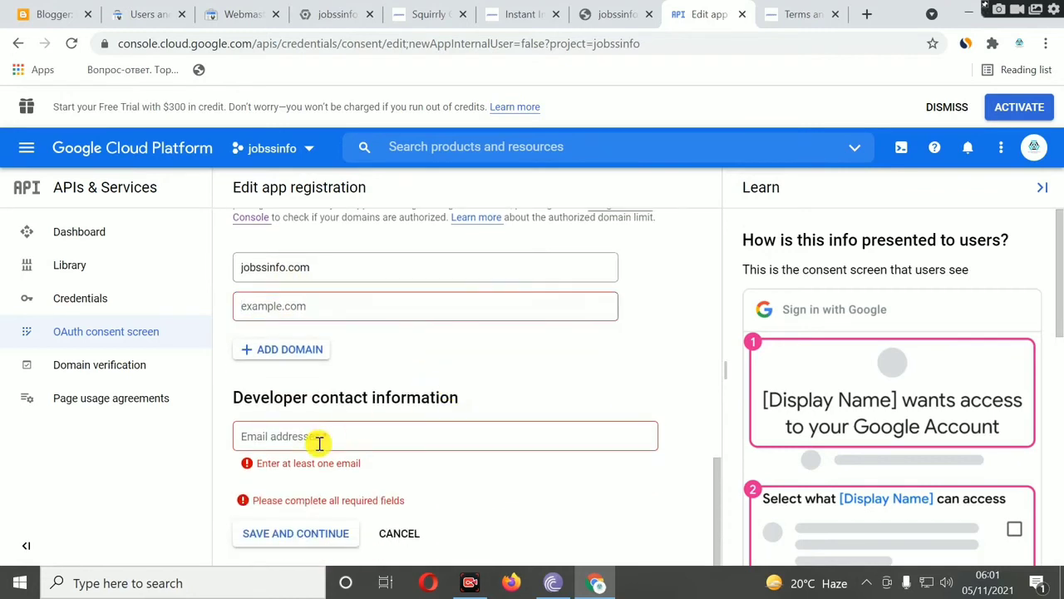
click(319, 442)
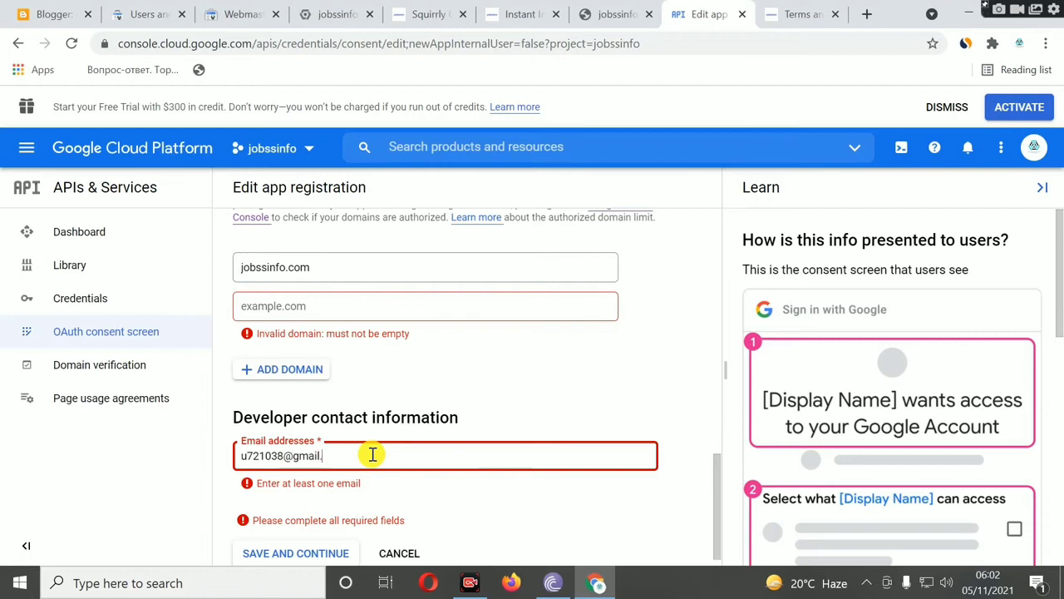
scroll(408, 435, down, 1)
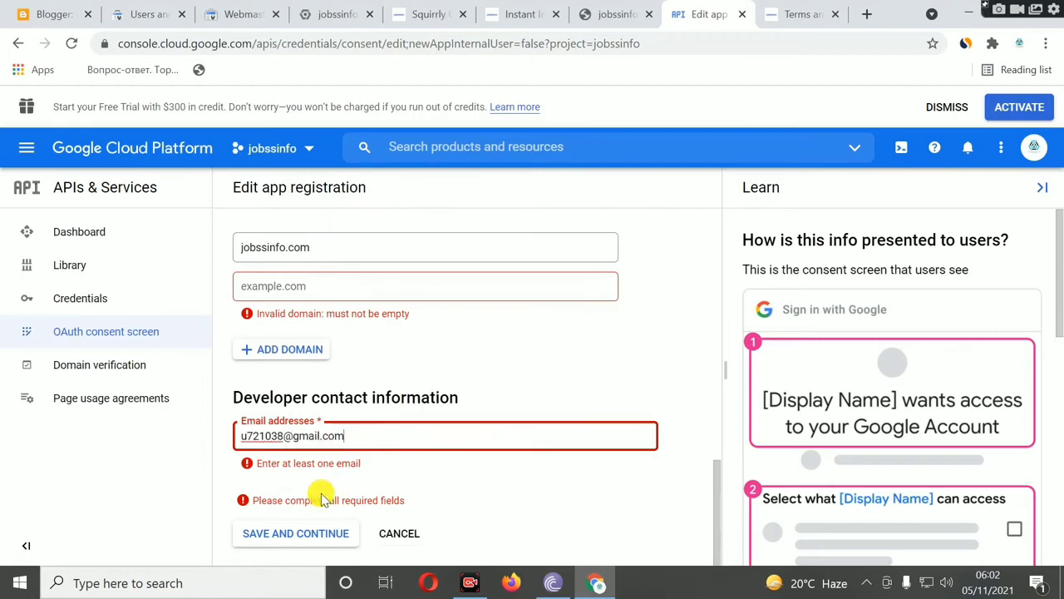
Delete the empty authorized domain entry and save the consent screen details to continue to Scopes
click(287, 533)
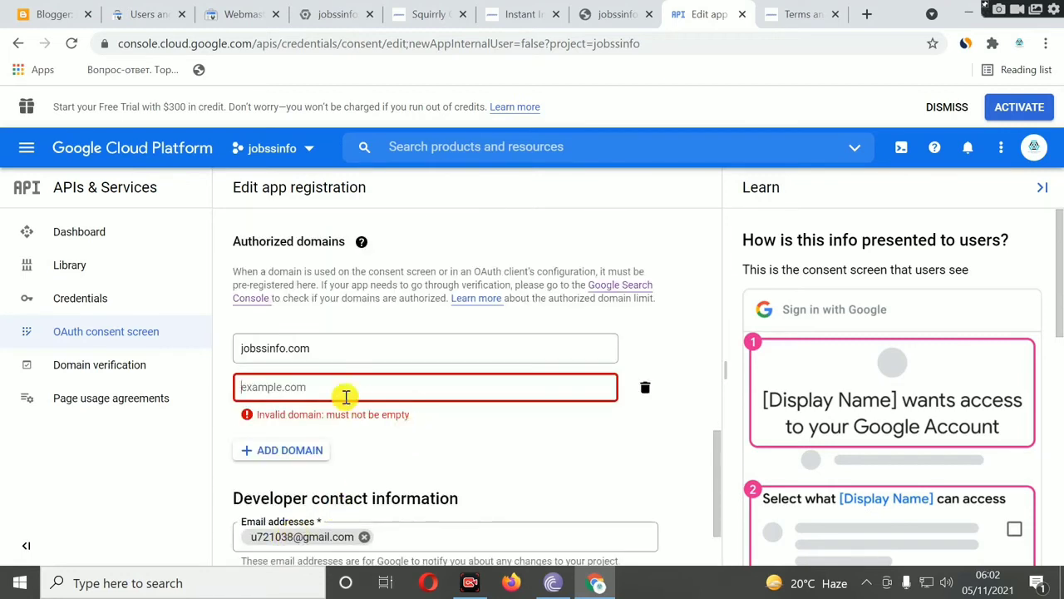
click(645, 387)
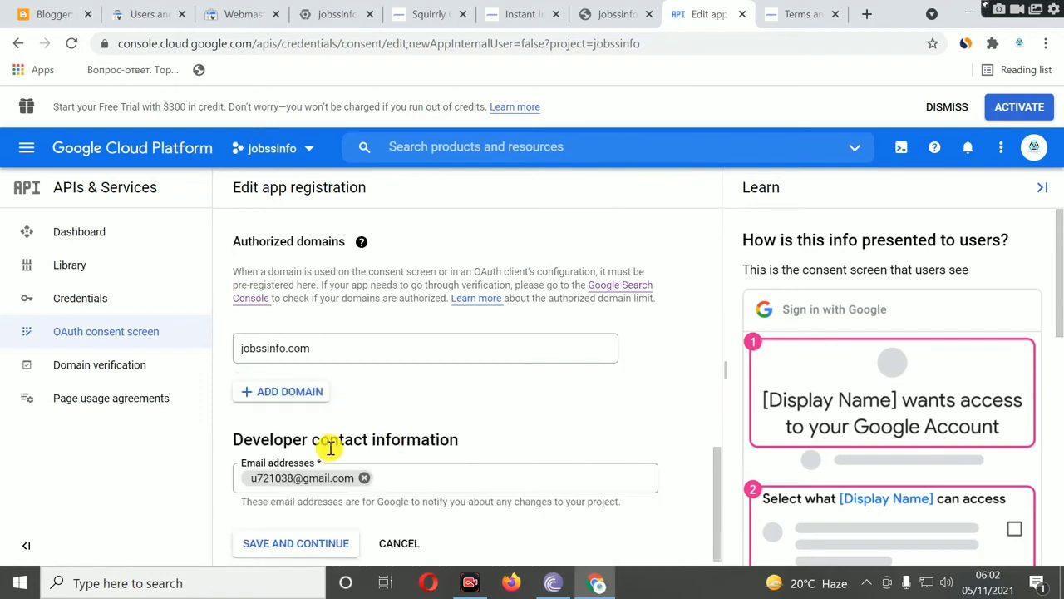
click(297, 543)
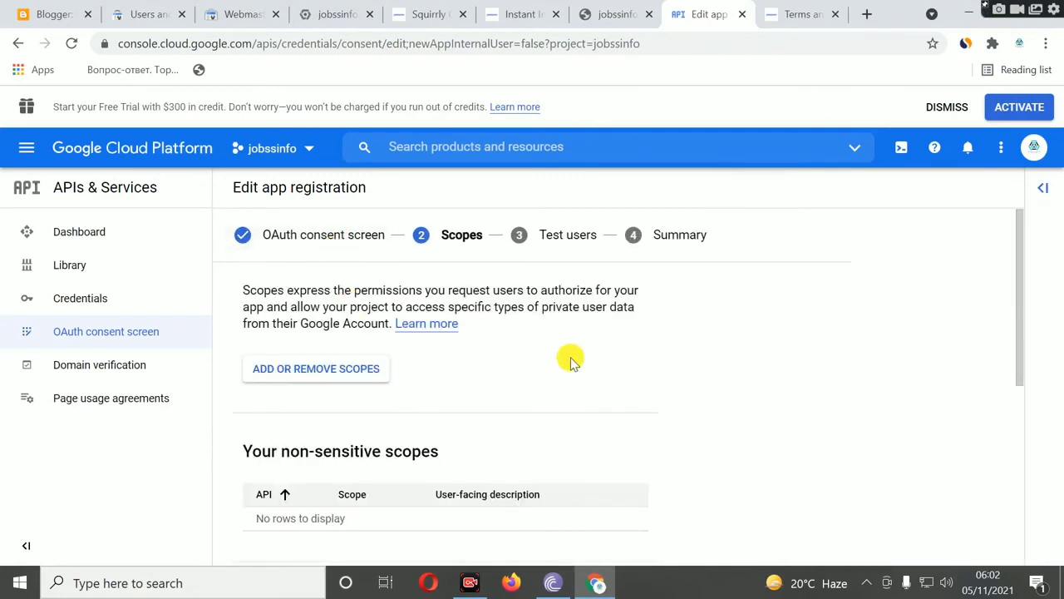
Save the Scopes and Test users stages without adding entries, and return to the OAuth consent screen dashboard
scroll(570, 362, down, 5)
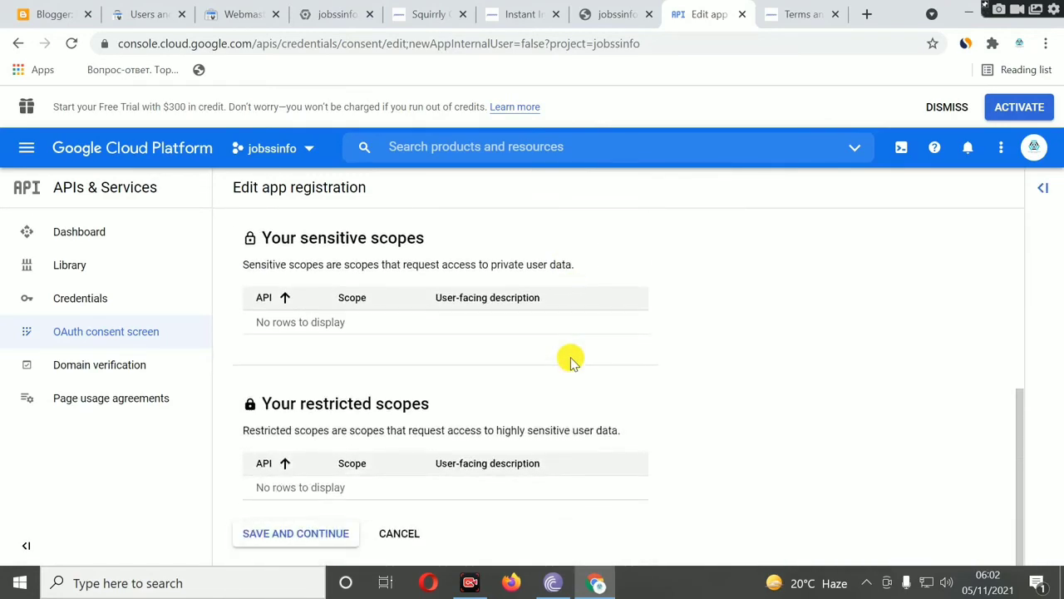
click(280, 532)
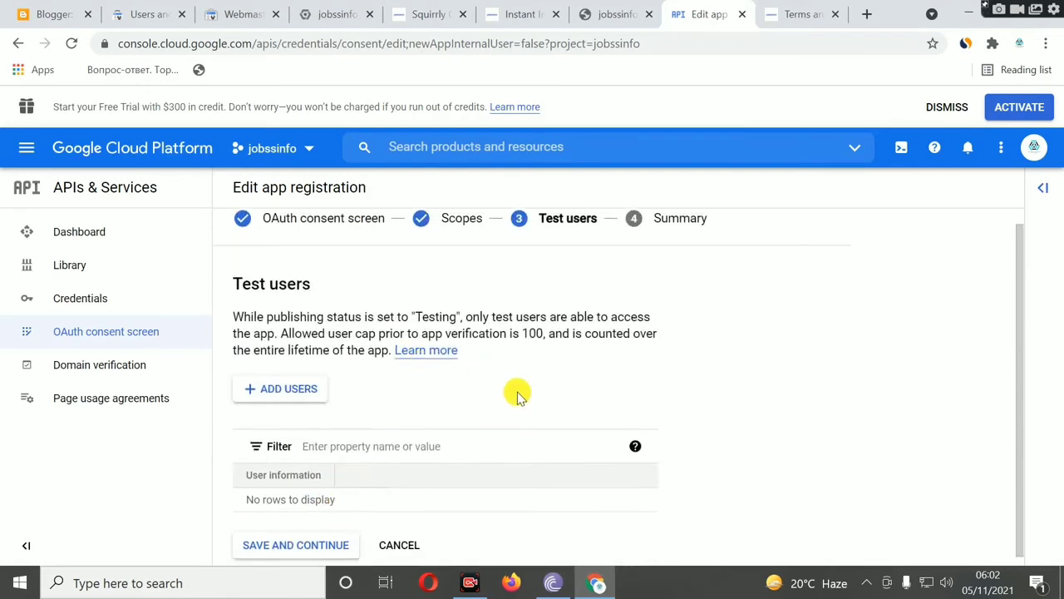
scroll(518, 391, down, 1)
click(267, 533)
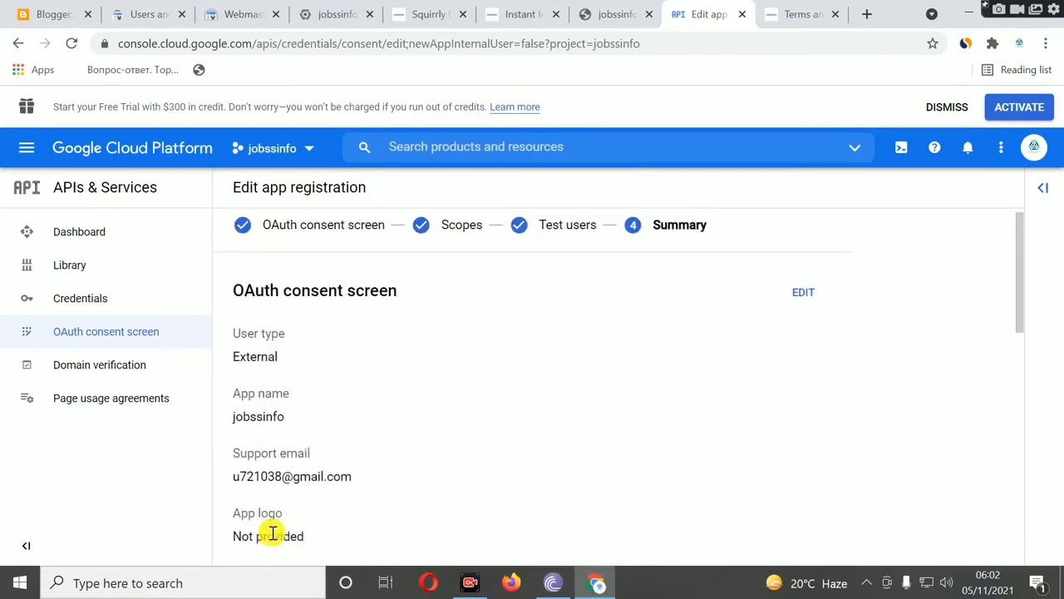
scroll(544, 424, down, 10)
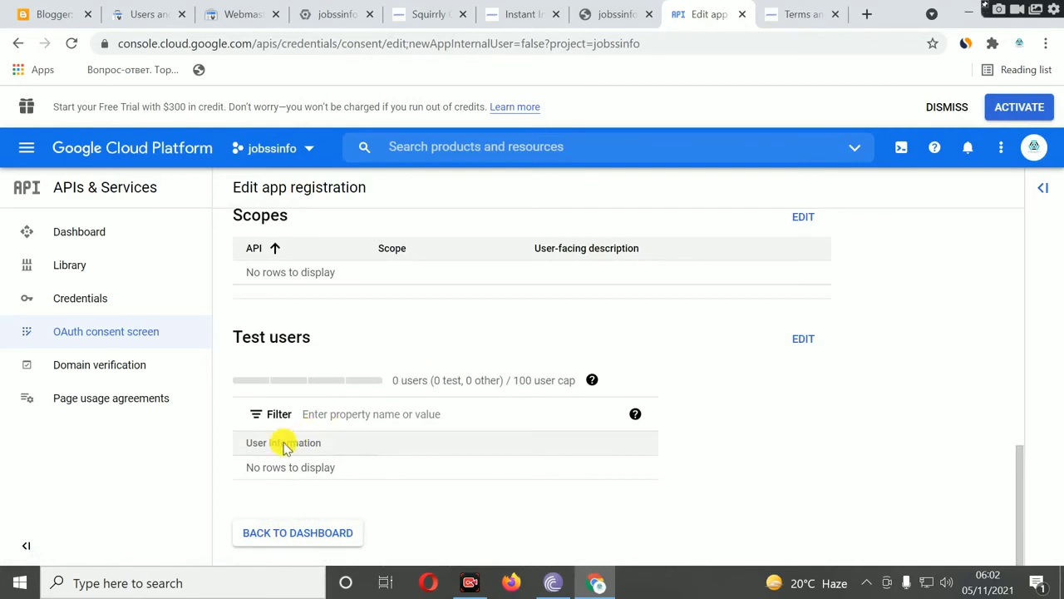
click(290, 534)
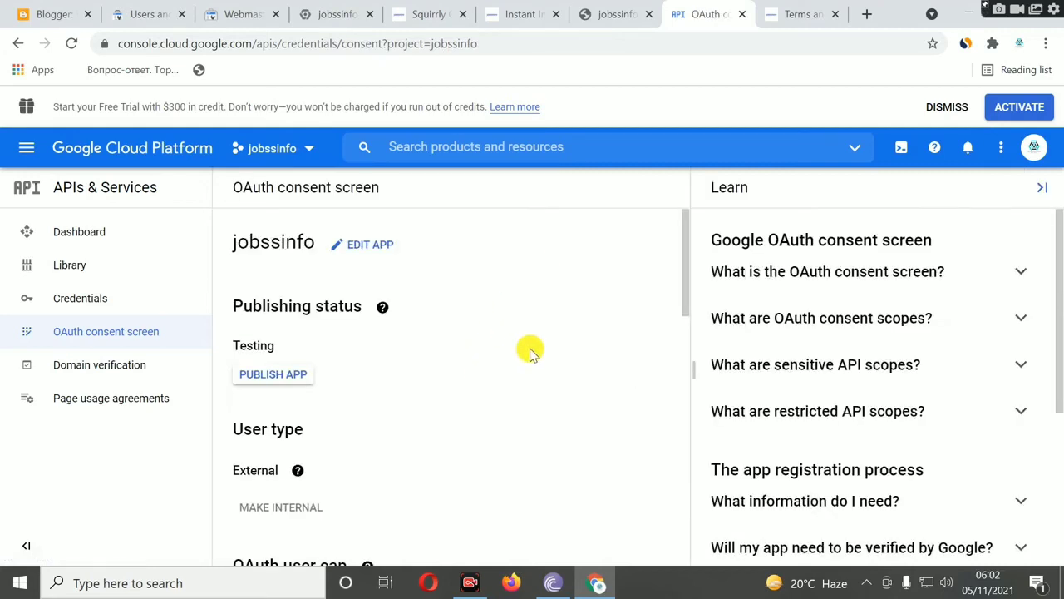
scroll(532, 351, down, 8)
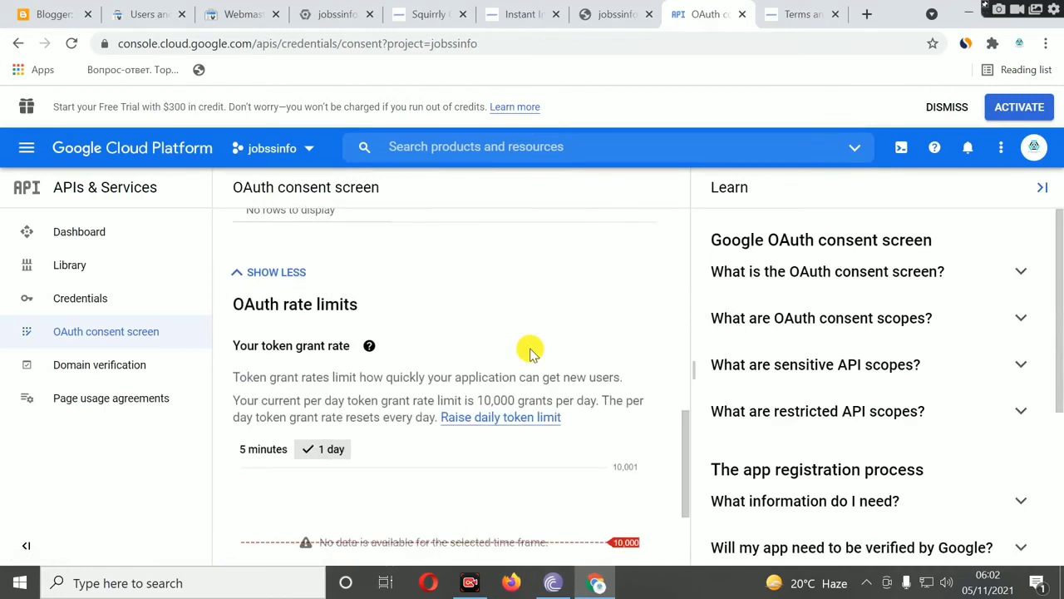
scroll(532, 351, down, 2)
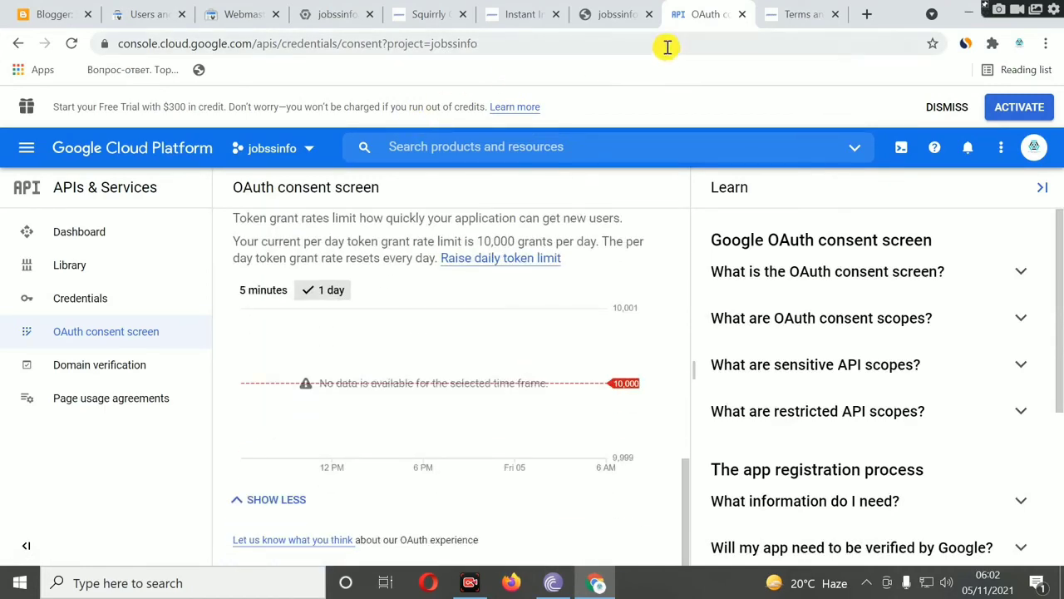
click(789, 15)
click(527, 19)
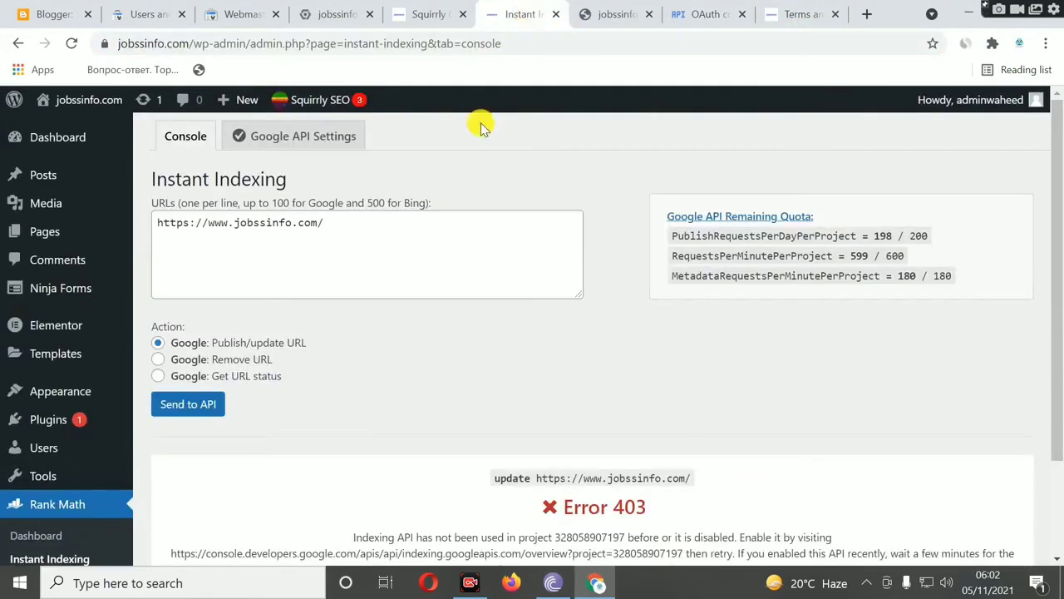
click(204, 406)
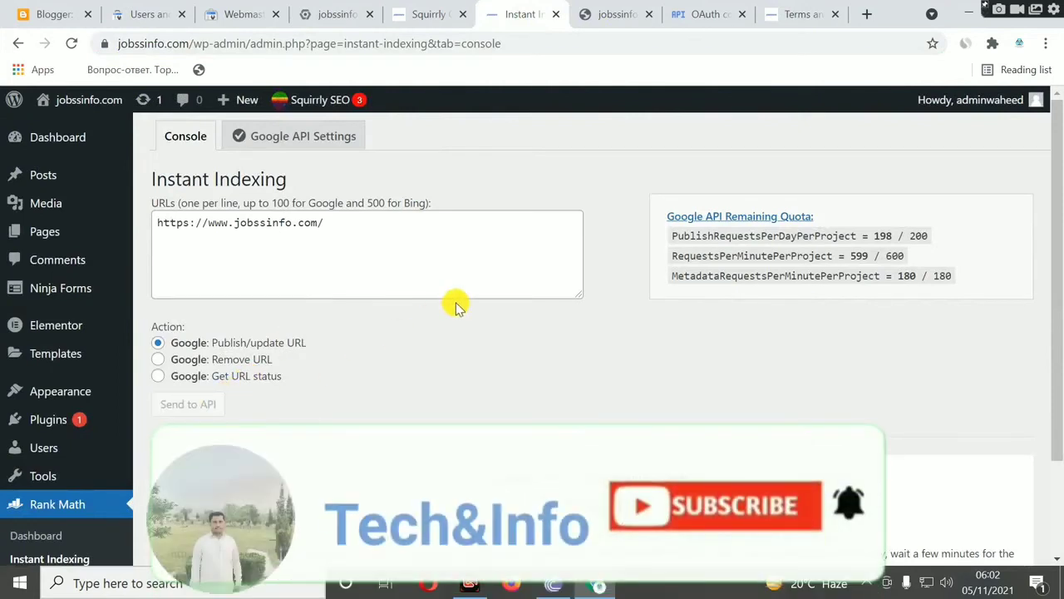
click(366, 230)
key(shift+Left)
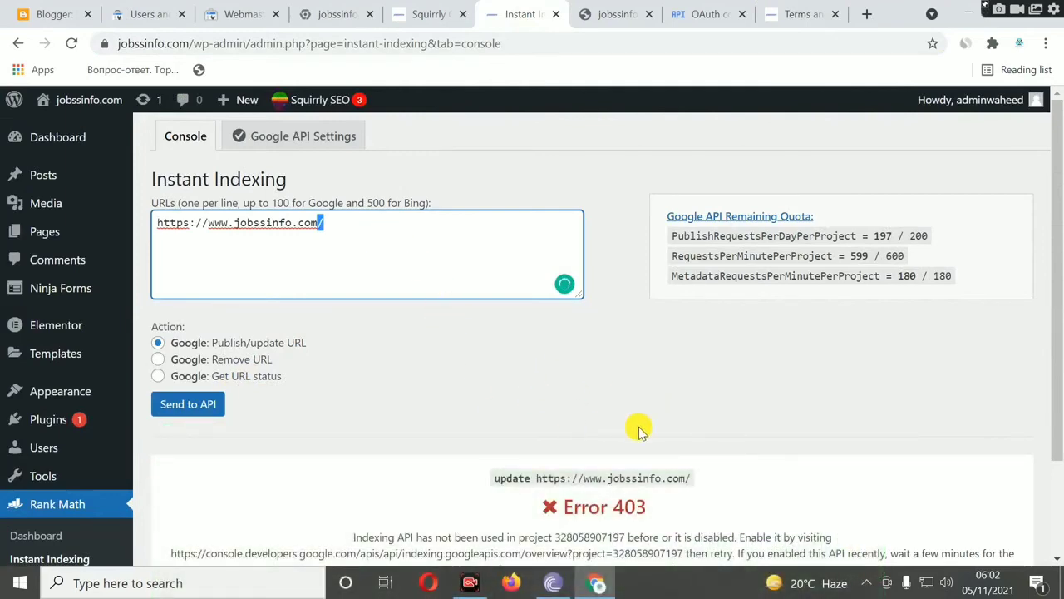
scroll(639, 429, down, 2)
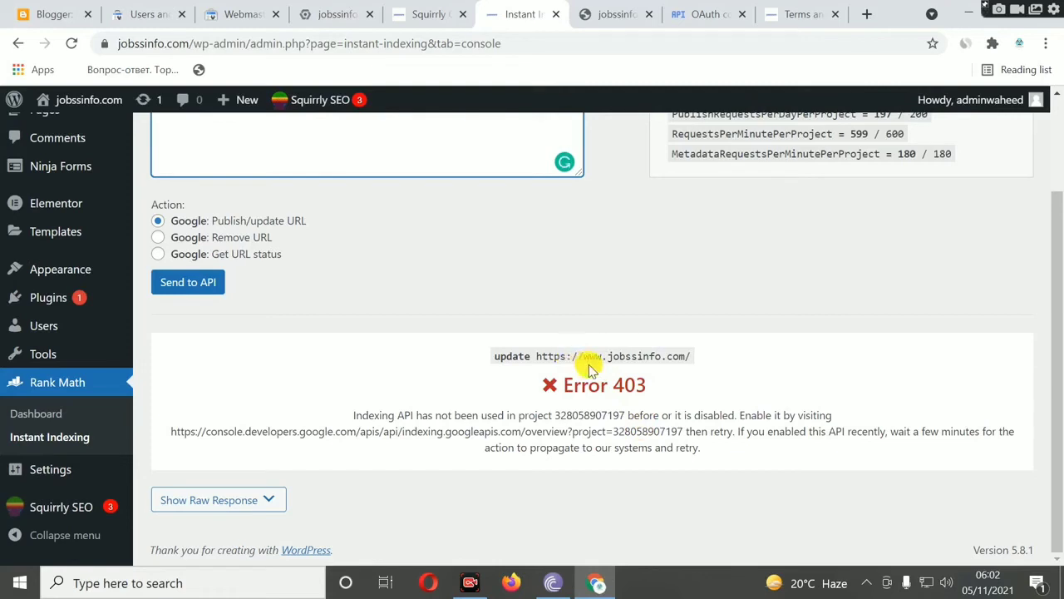
scroll(314, 206, up, 1)
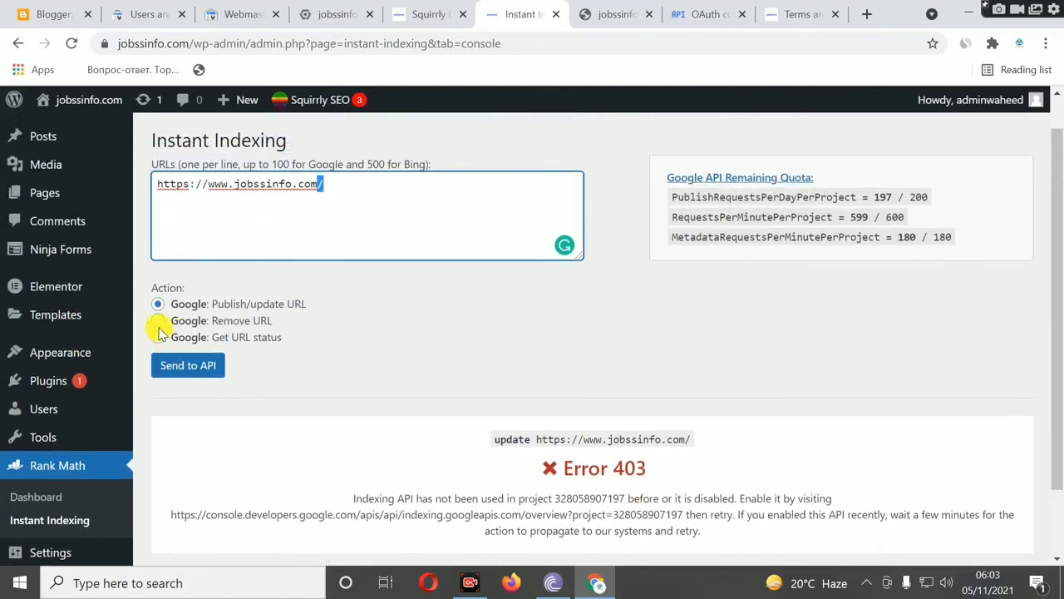
click(158, 337)
click(187, 366)
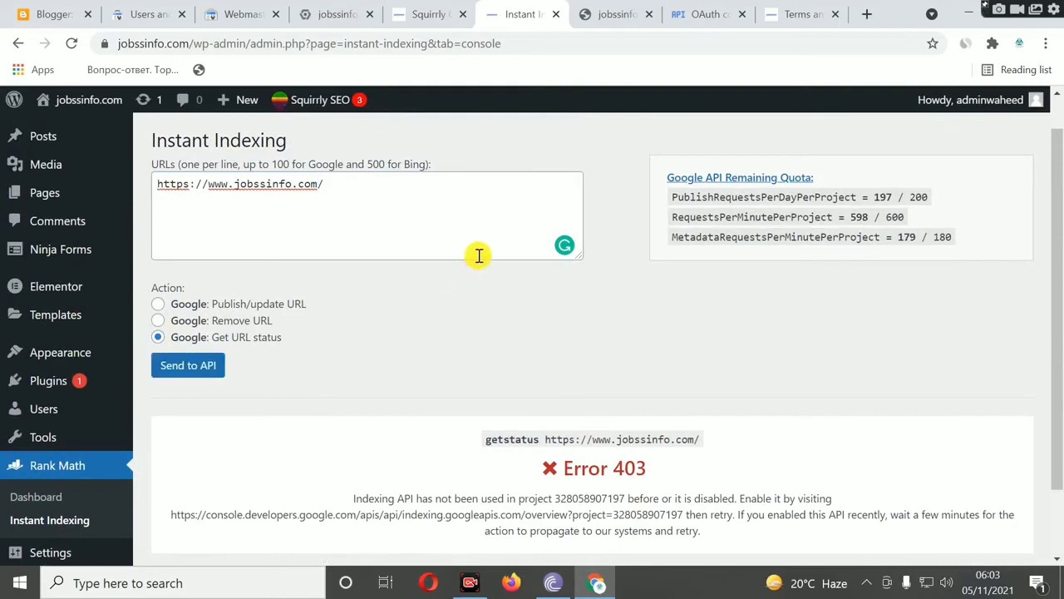
click(682, 15)
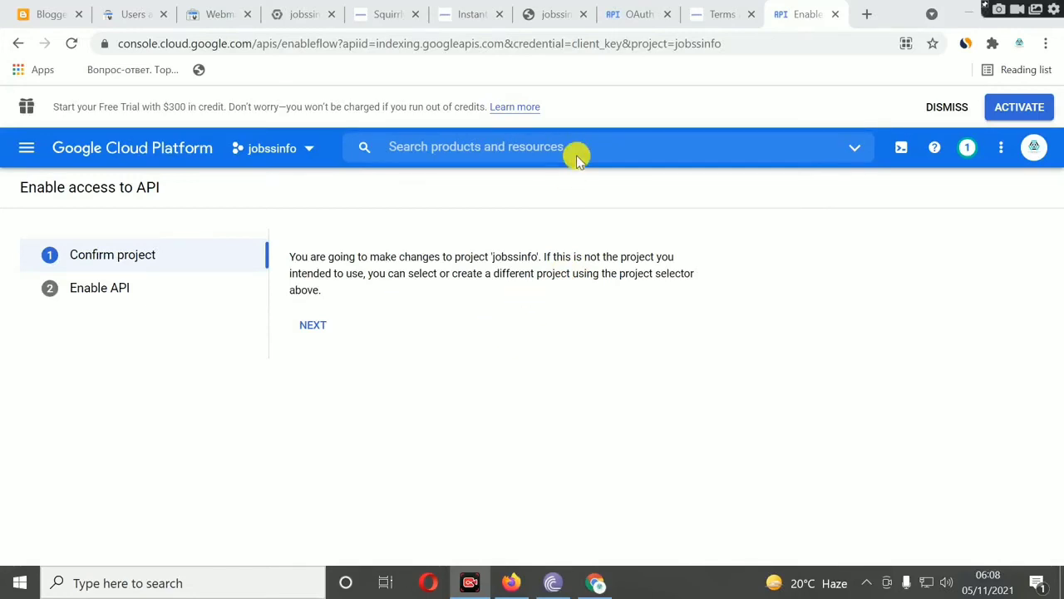
Return to the Instant Indexing console and send the homepage URL to the API as a Publish/update request
click(548, 14)
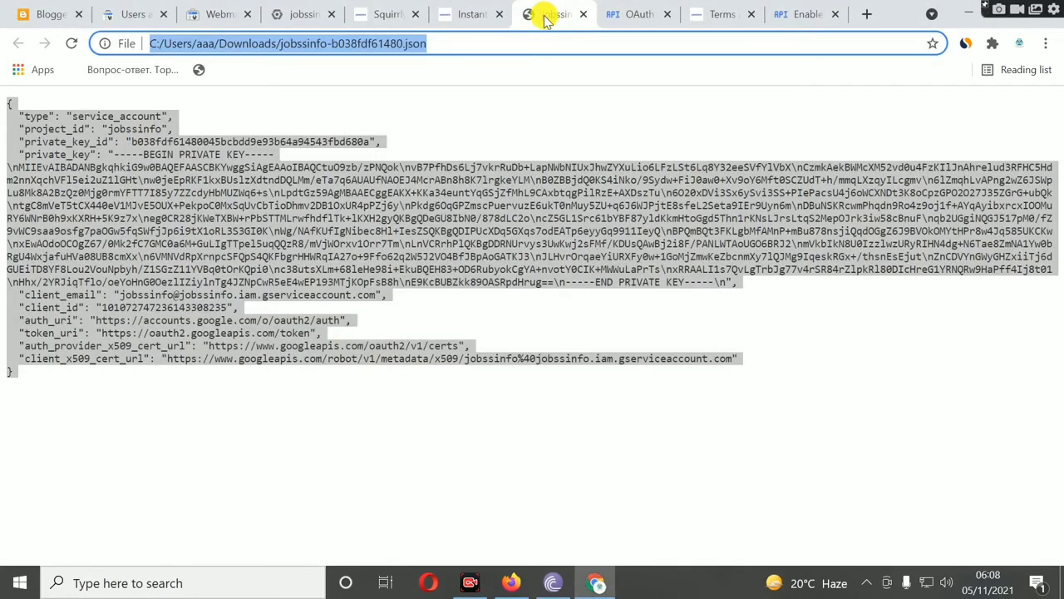
click(468, 15)
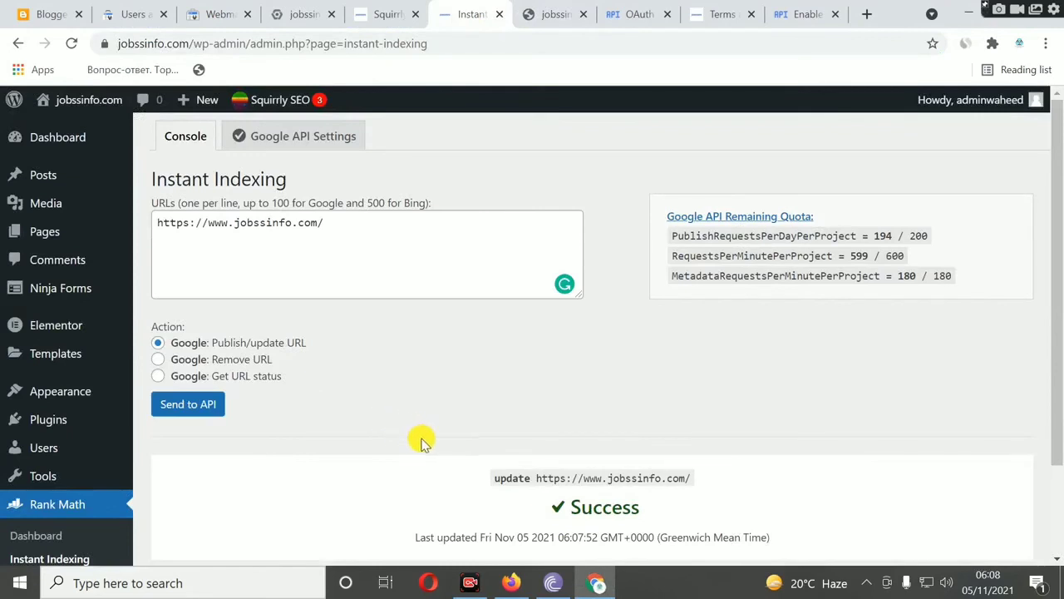
click(320, 237)
click(200, 404)
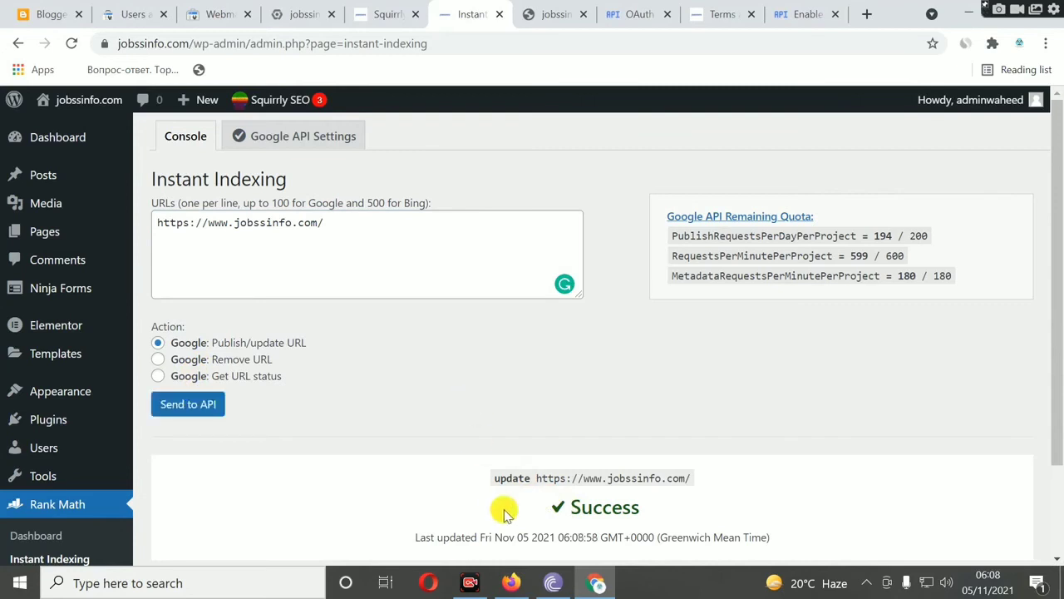
drag(566, 506, 696, 508)
click(697, 509)
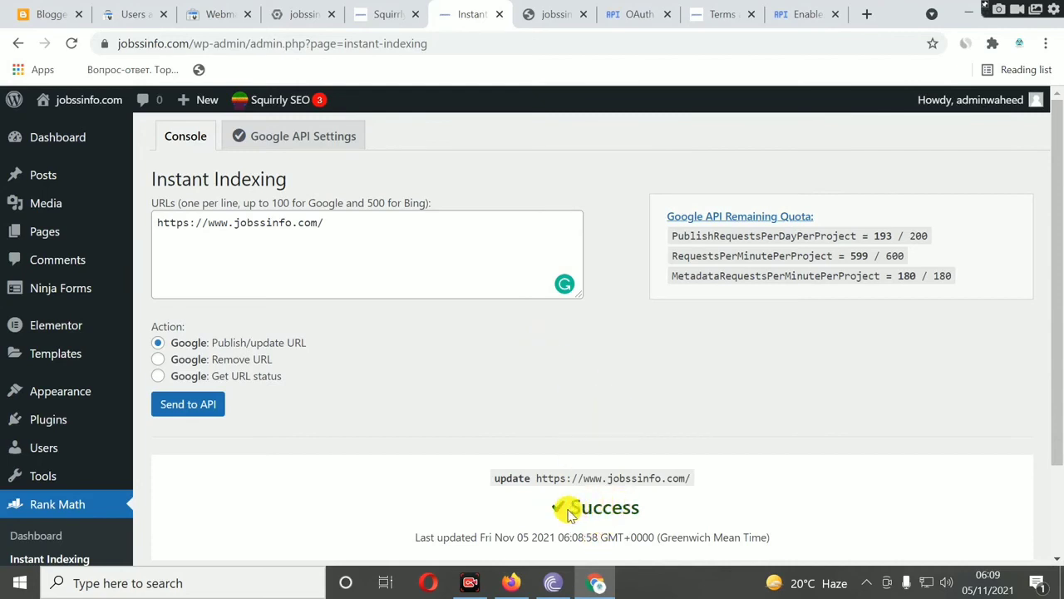
click(340, 226)
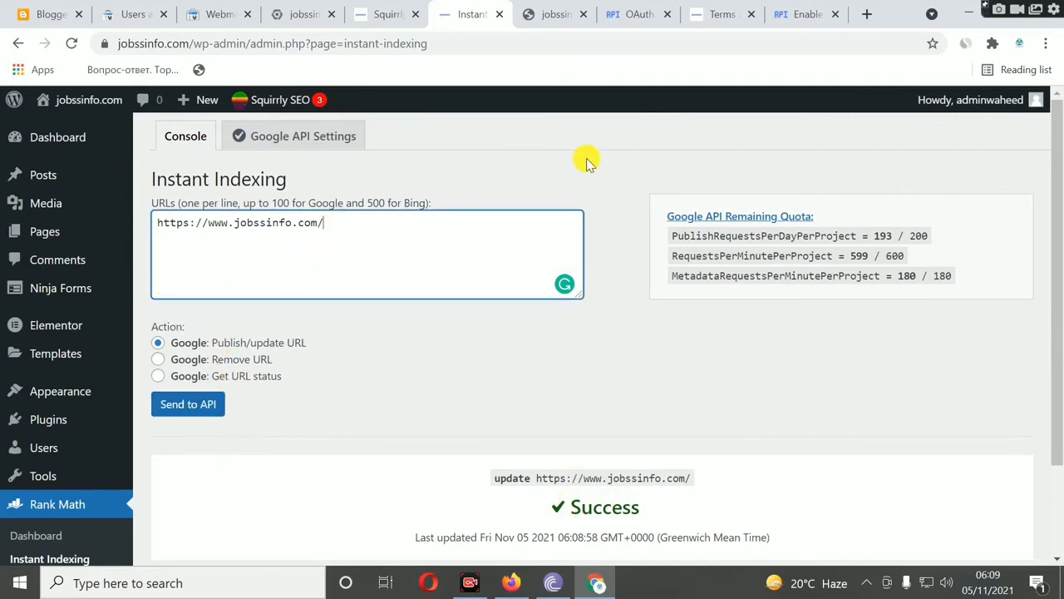
click(800, 14)
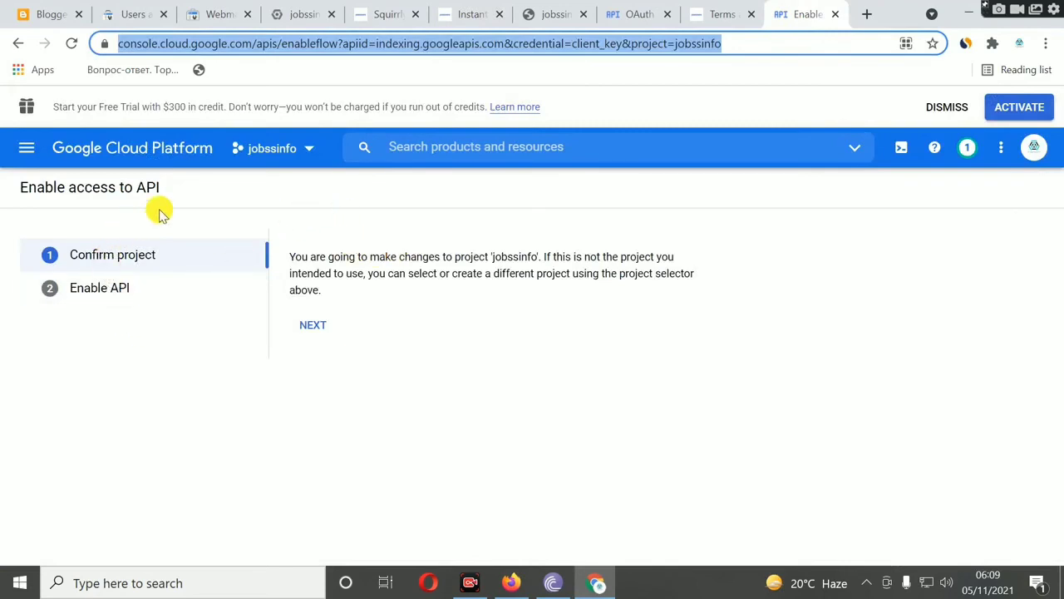
click(71, 43)
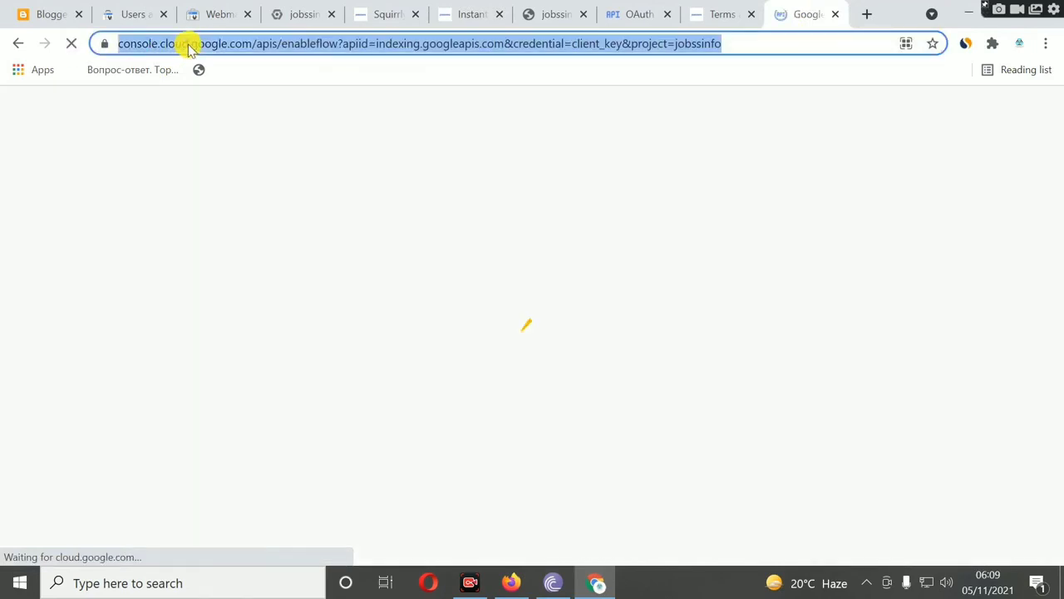
key(BackSpace)
text(https://console.cloud.google.com/apis/enableflow?apiid=indexing.googleapis.com&credential=client_key&project=jobssinfo)
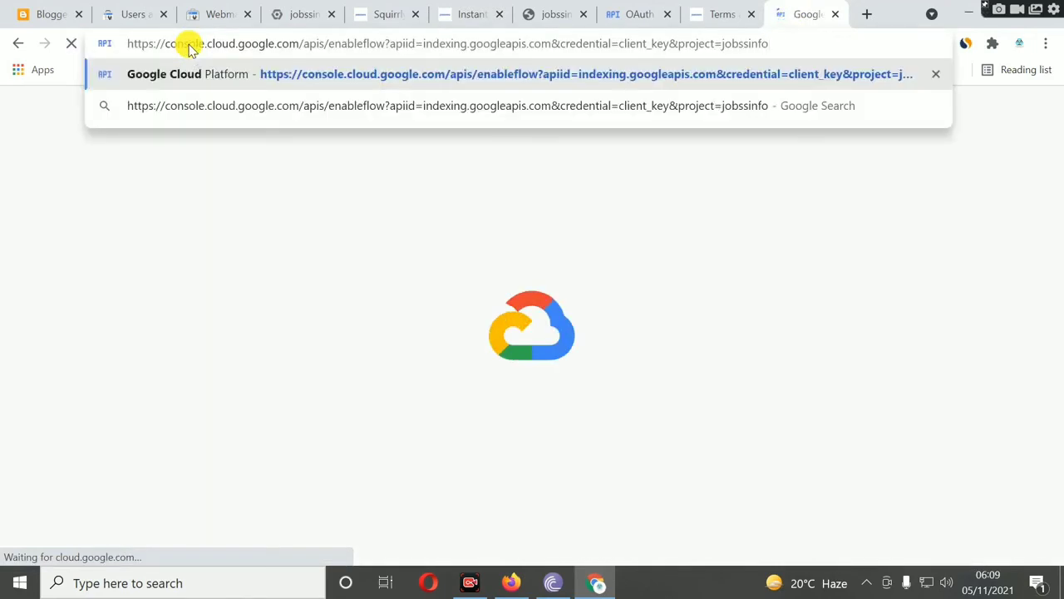
key(Return)
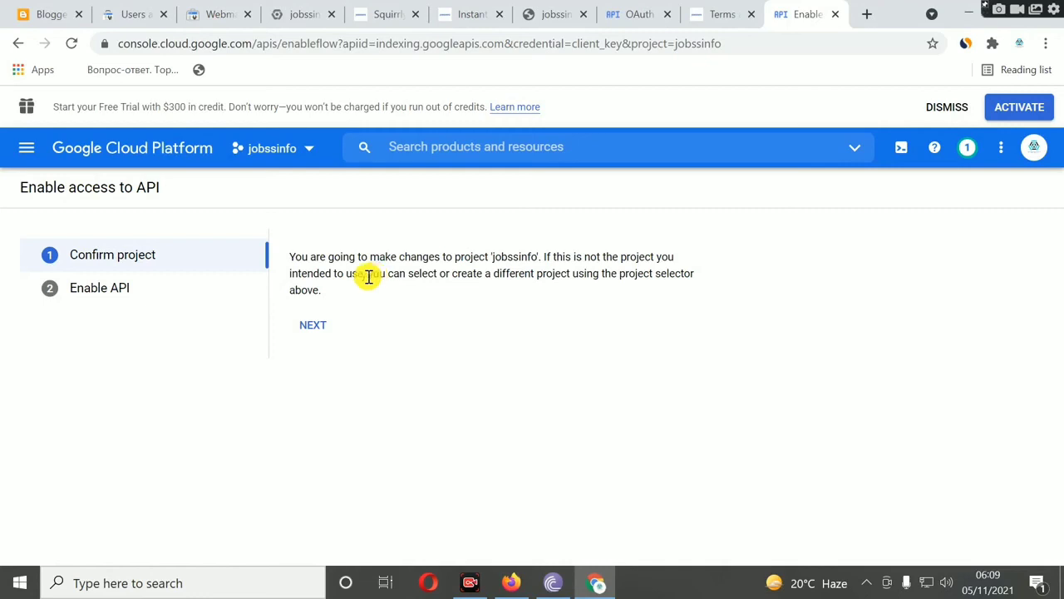
click(320, 335)
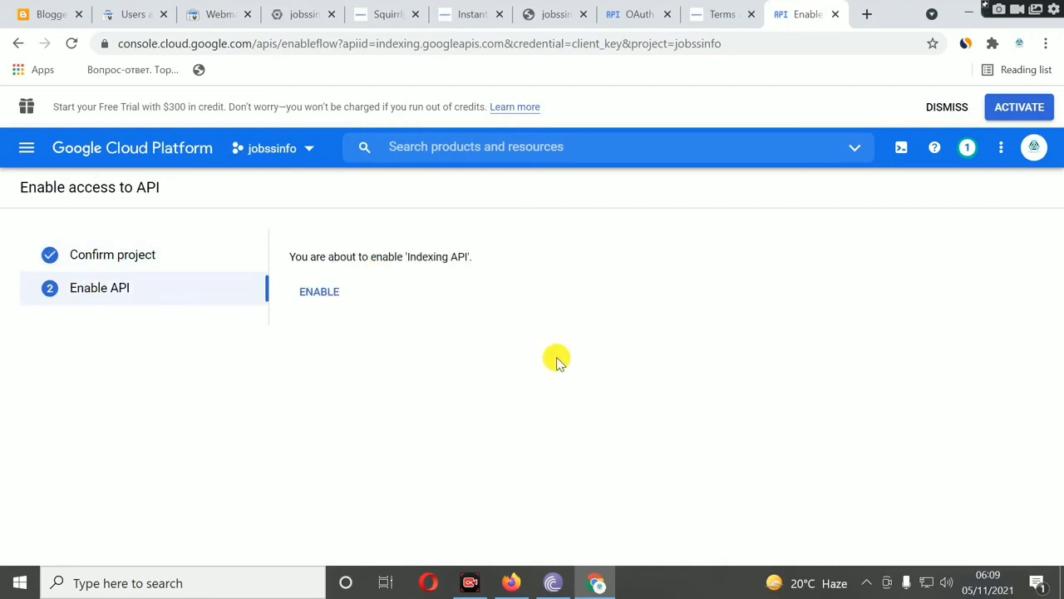
click(319, 297)
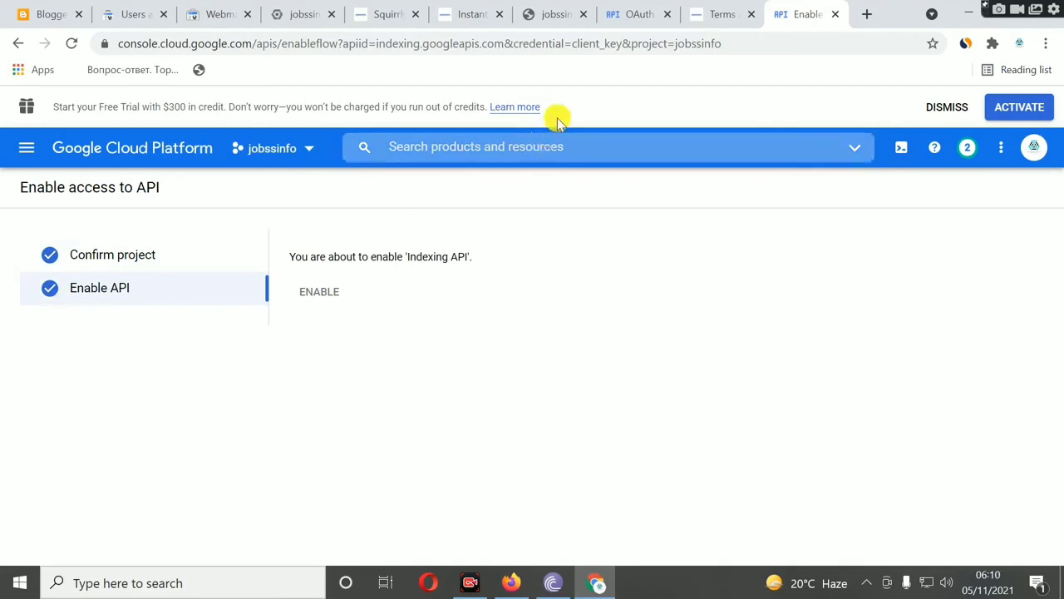
Visit jobssinfo.com in a new tab and open the recent post about KPK police jobs 2021
click(635, 17)
click(866, 15)
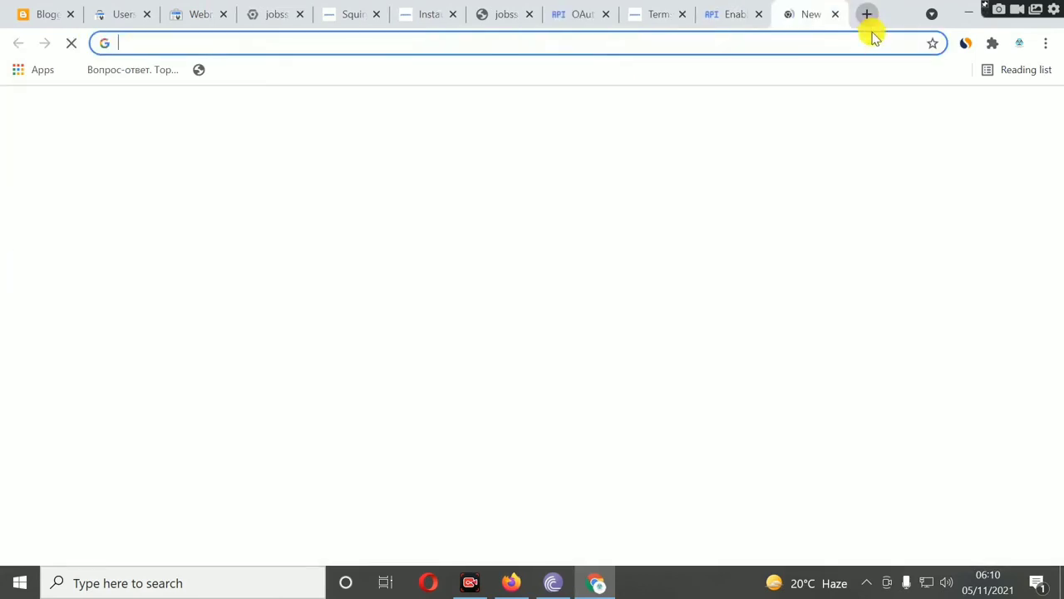
text(j)
click(254, 74)
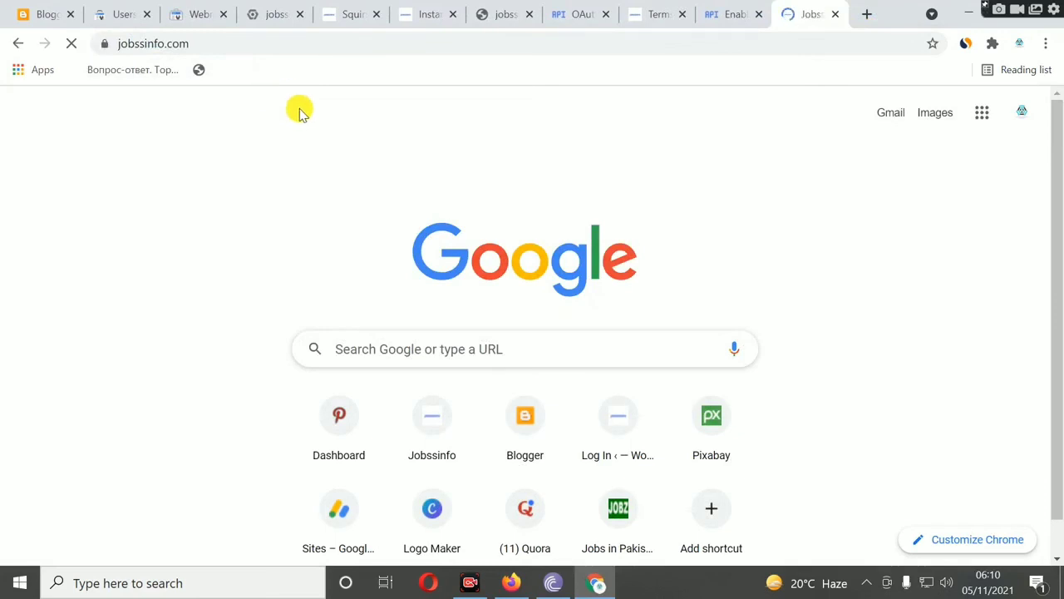
scroll(440, 209, down, 5)
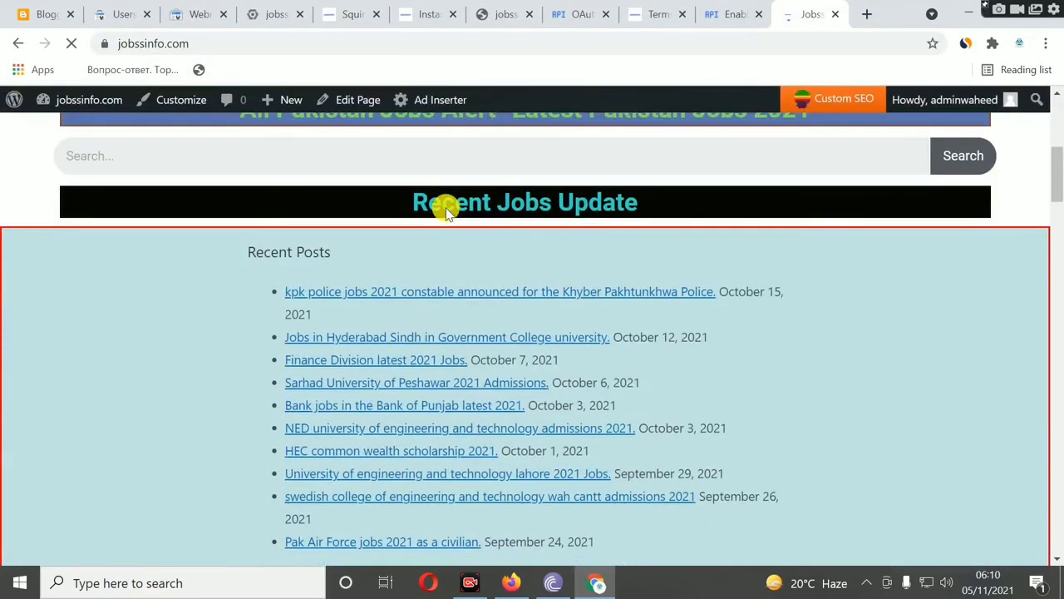
click(388, 287)
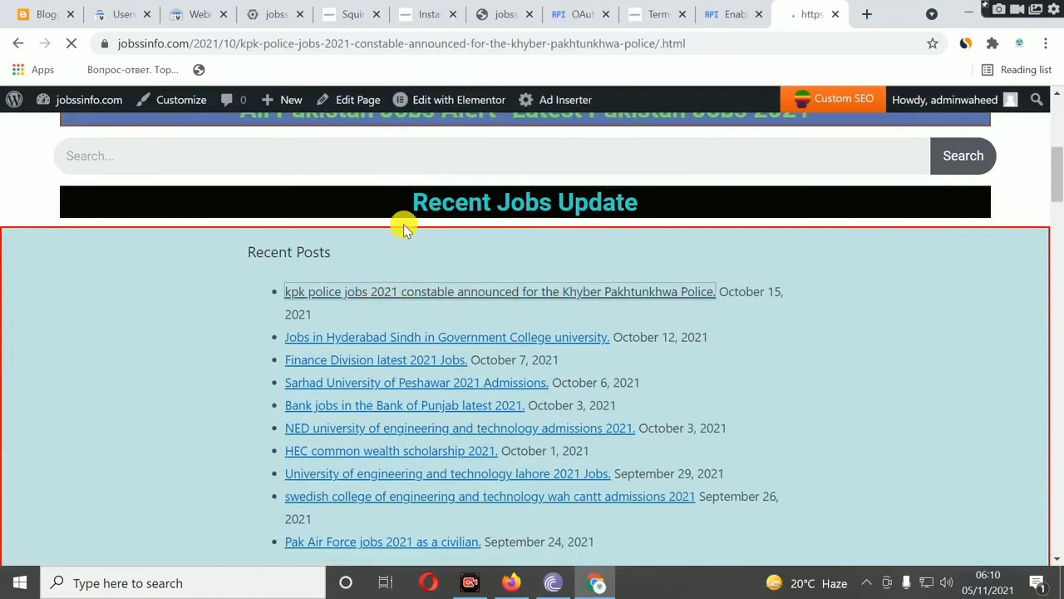
Copy the full URL of the KPK police jobs 2021 post
double_click(331, 44)
right_click(331, 44)
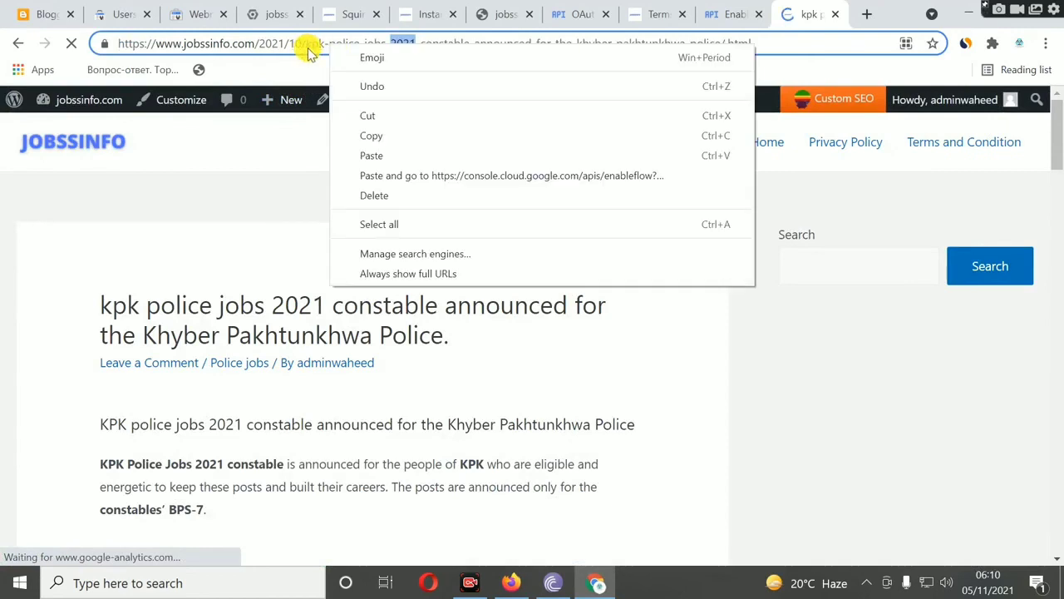
click(308, 46)
triple_click(307, 45)
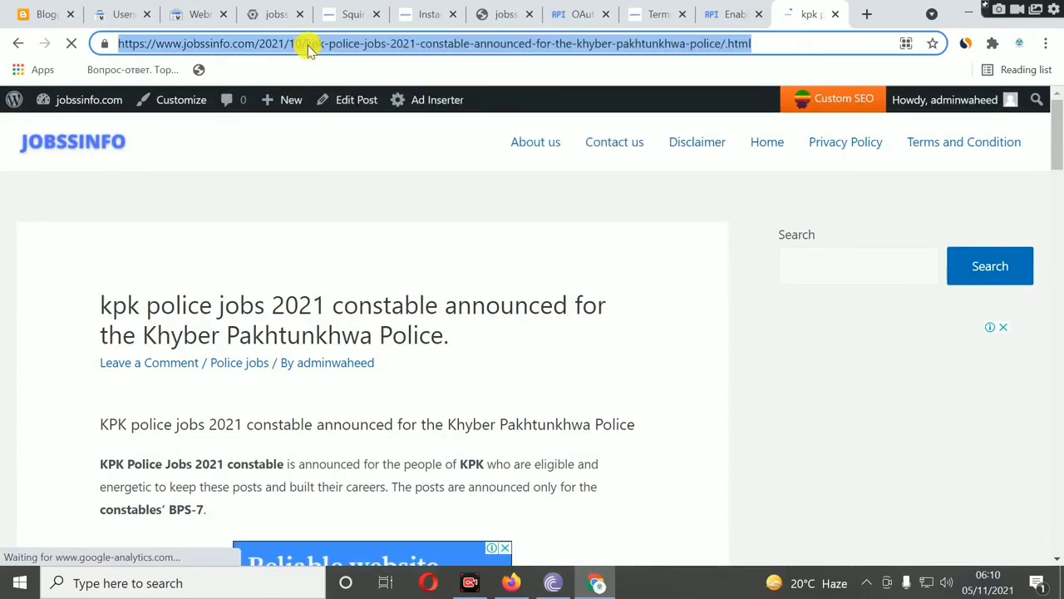
right_click(307, 45)
click(359, 135)
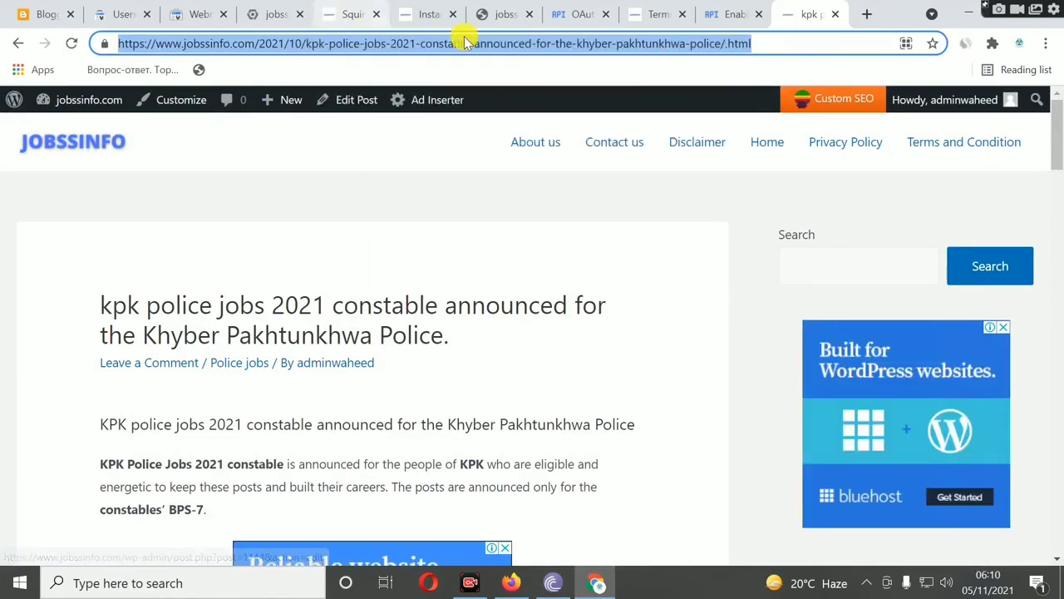
Return to the WordPress admin and open the settings of the Instant Indexing plugin from the installed plugins list
click(416, 15)
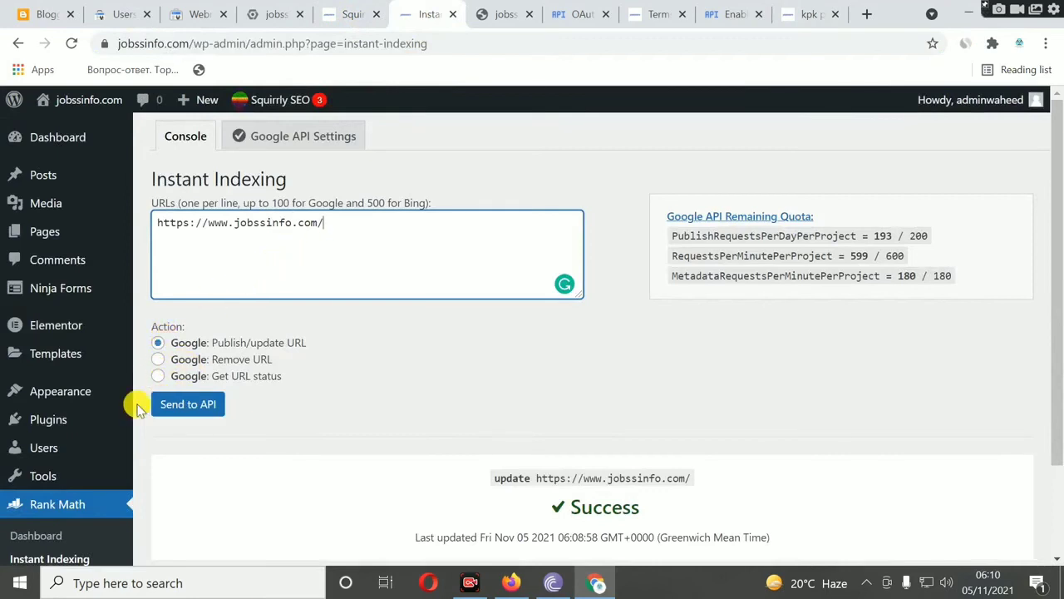
click(43, 503)
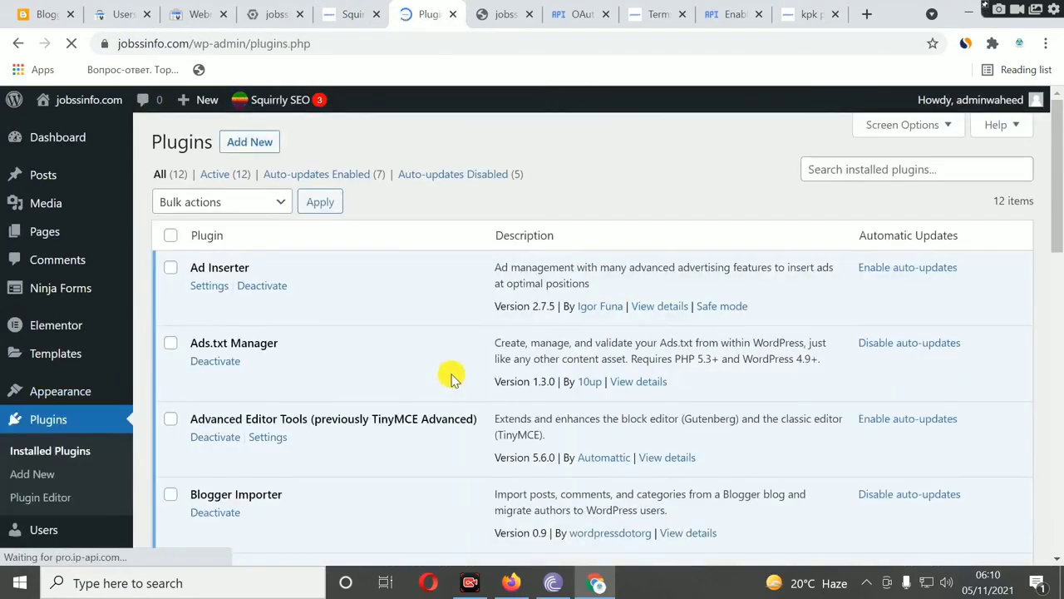
scroll(451, 374, down, 3)
scroll(451, 379, down, 4)
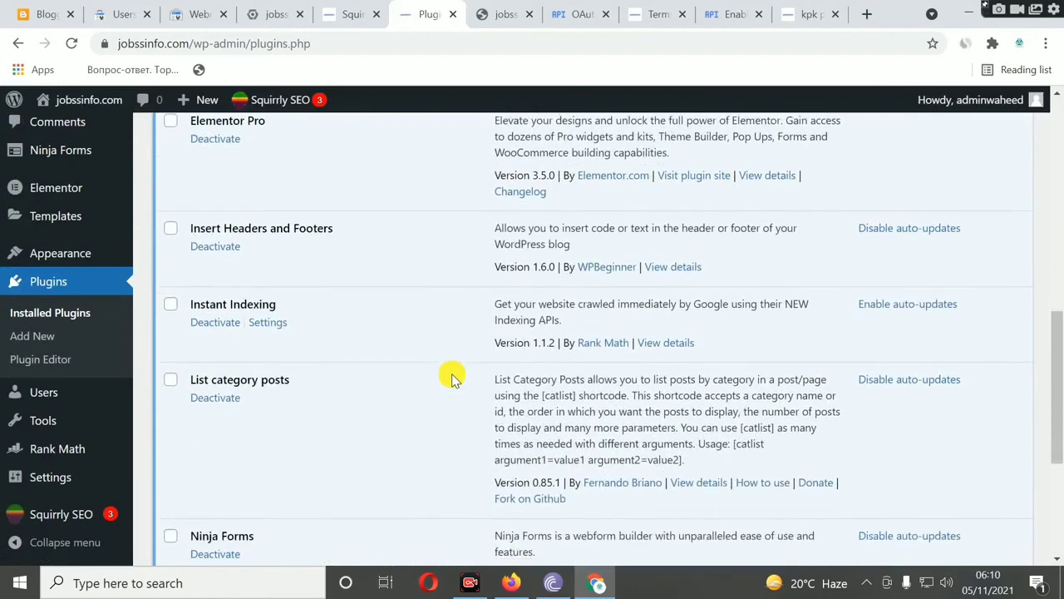
click(269, 323)
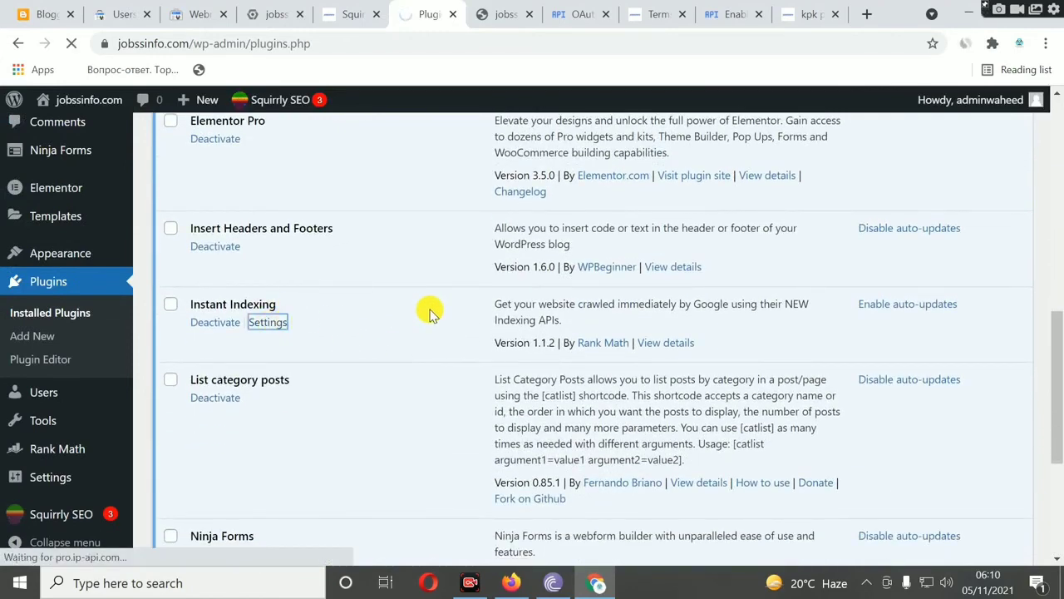
Replace the homepage URL with the copied KPK police jobs 2021 post URL and send it to the API as a Publish/update request
click(330, 242)
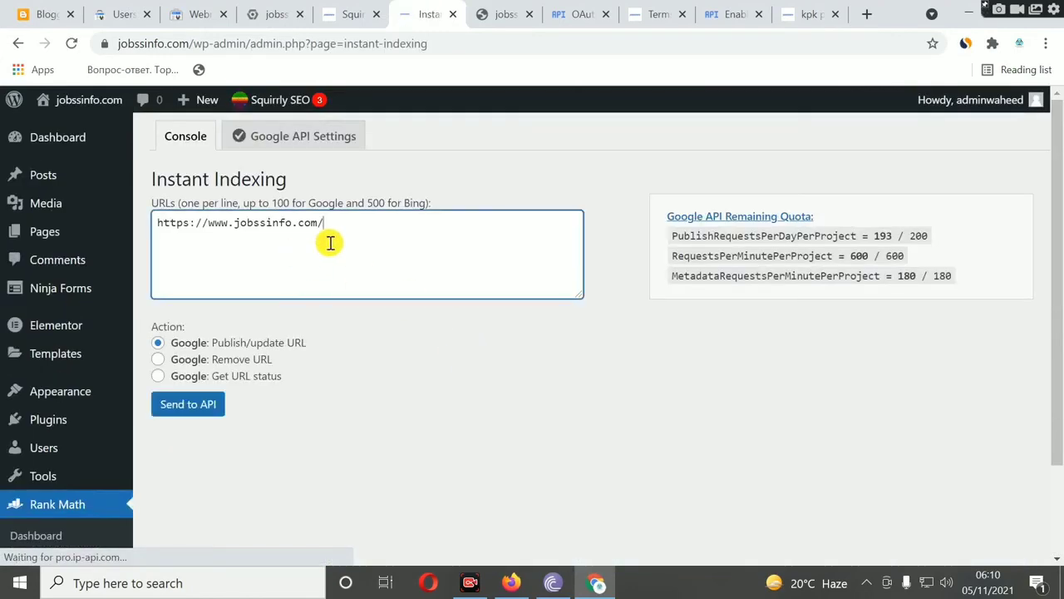
key(ctrl+a)
key(BackSpace)
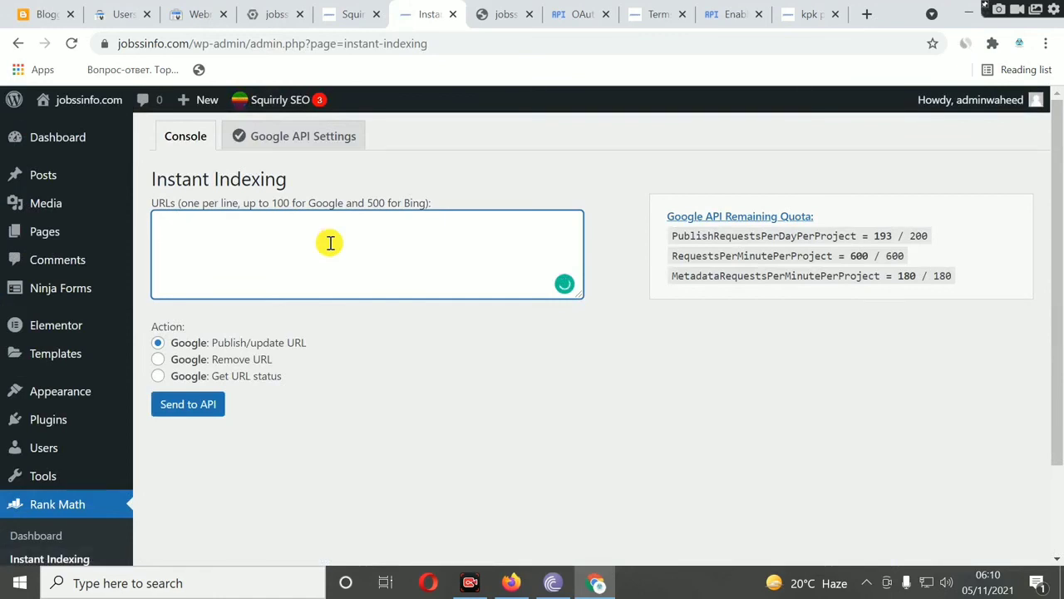
key(ctrl+v)
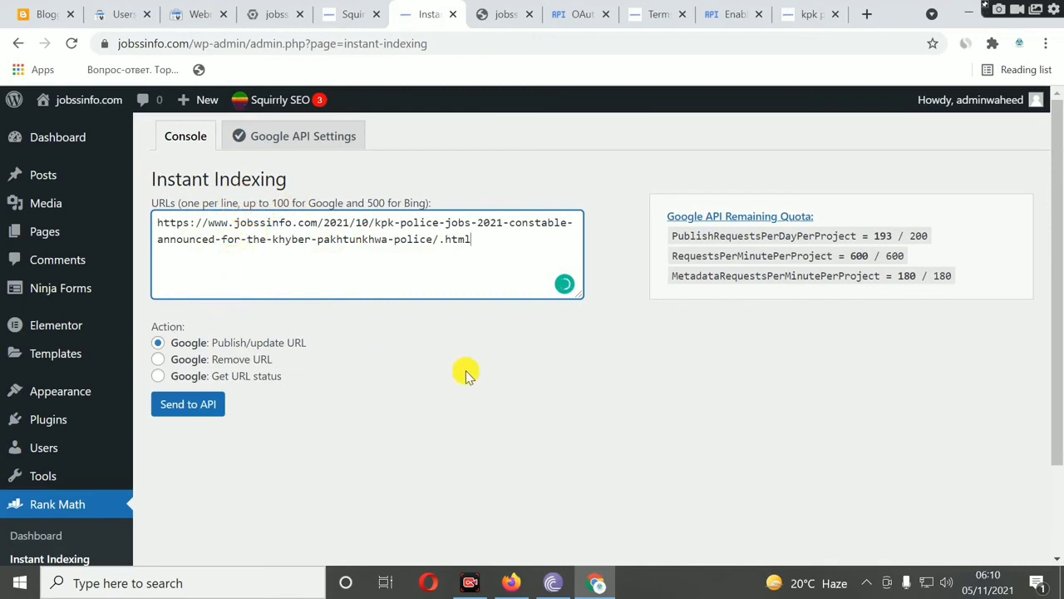
scroll(466, 371, down, 2)
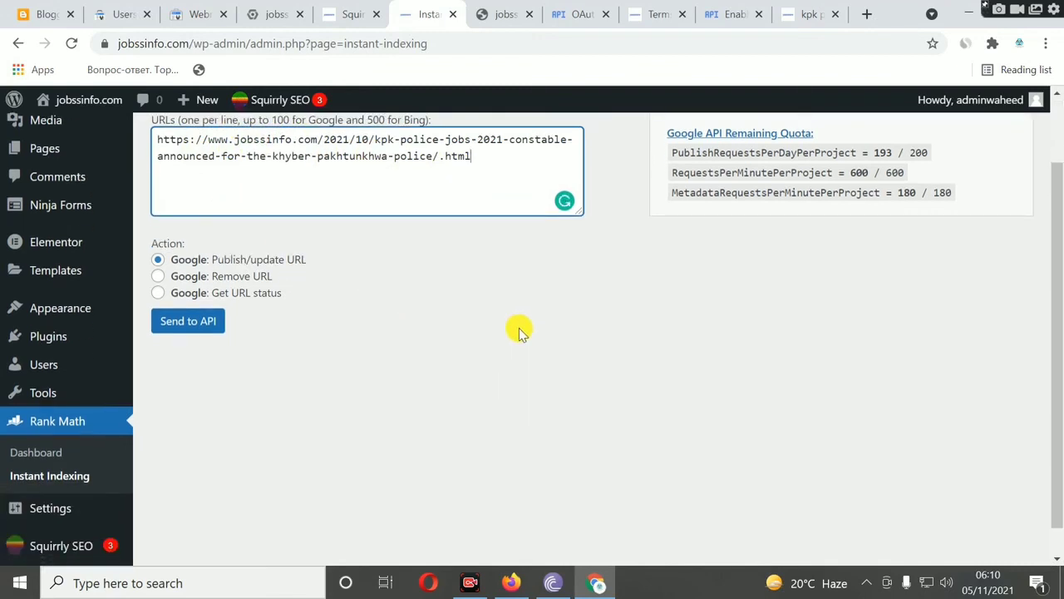
scroll(487, 358, up, 1)
scroll(487, 358, up, 2)
click(178, 404)
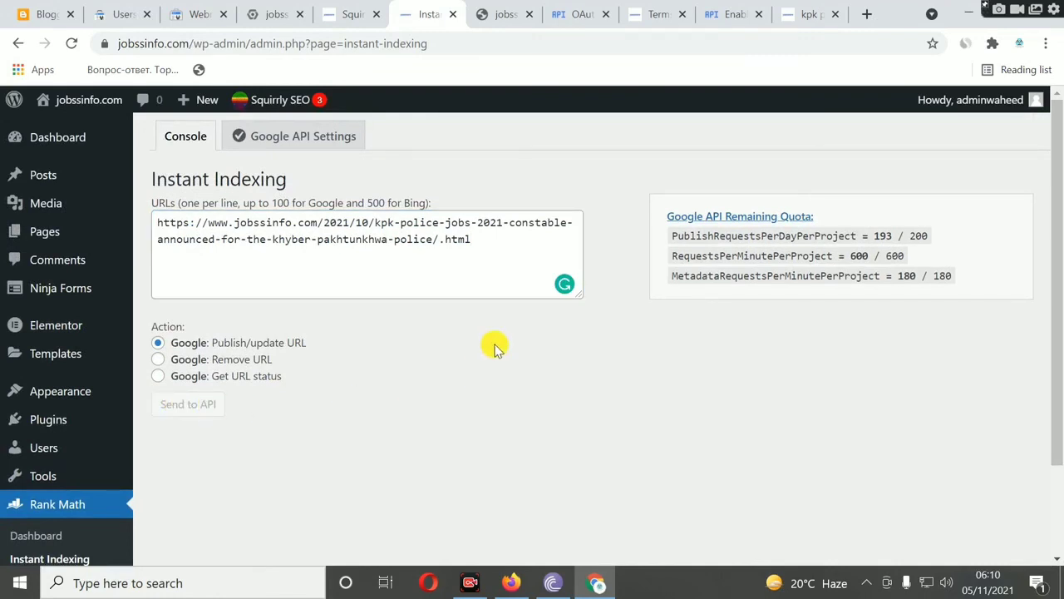
scroll(493, 355, down, 1)
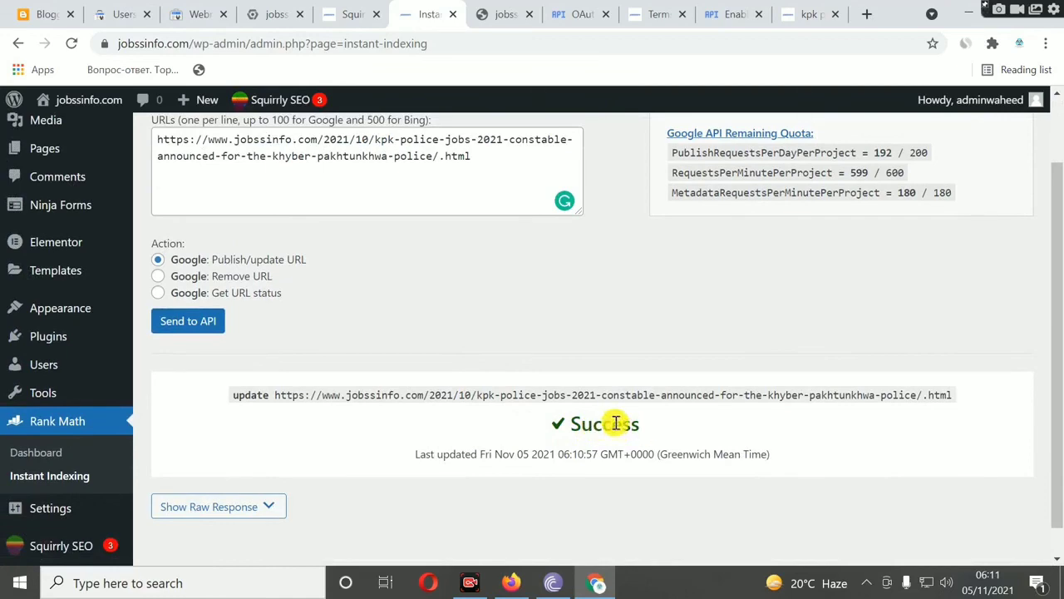
Return to the jobssinfo OAuth consent screen in Google Cloud and look through the IAM & Admin options
click(574, 14)
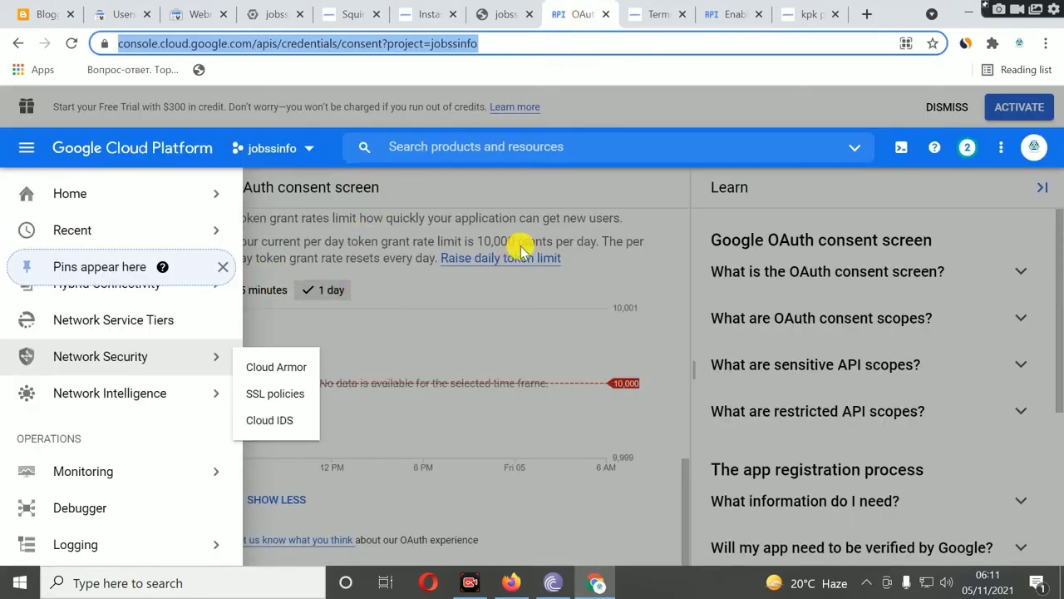
click(550, 306)
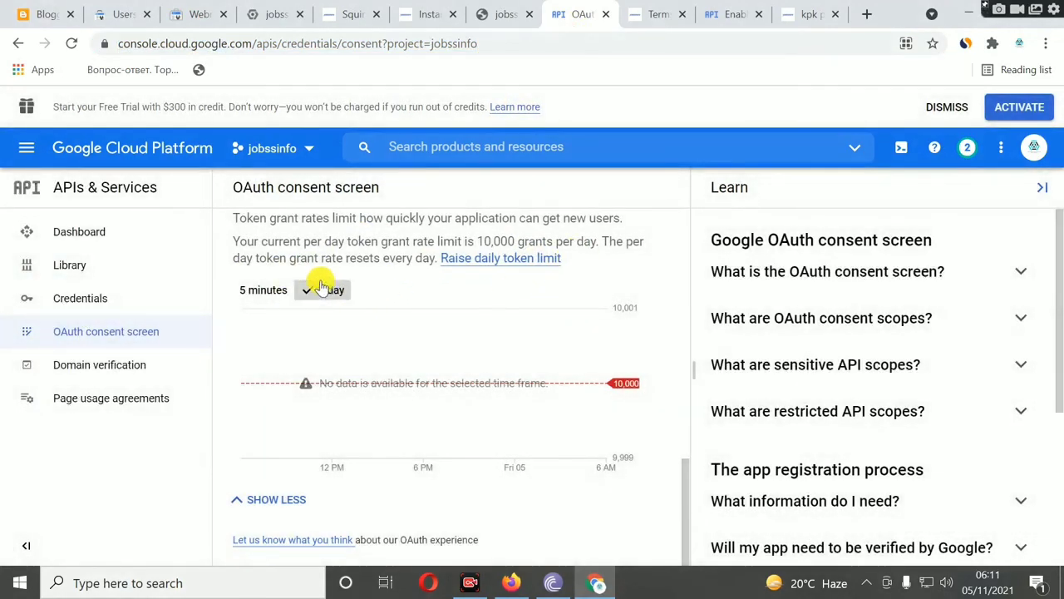
click(26, 151)
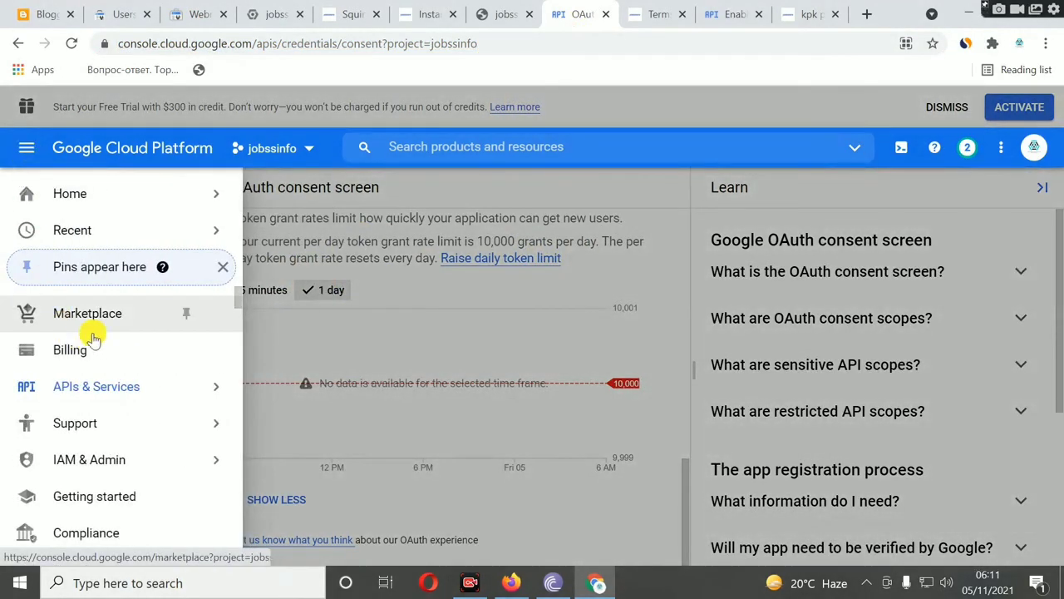
scroll(142, 378, down, 1)
mouse_move(75, 379)
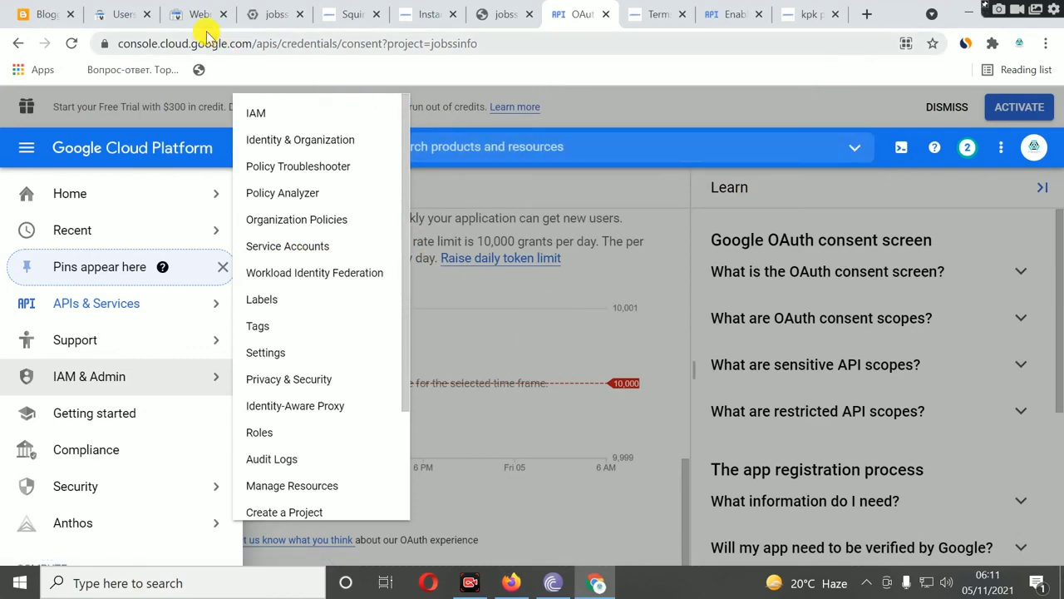
Switch to Google Search Console, open Users and permissions in the jobssinfo.com property settings, and open property owner management for the owner
click(116, 15)
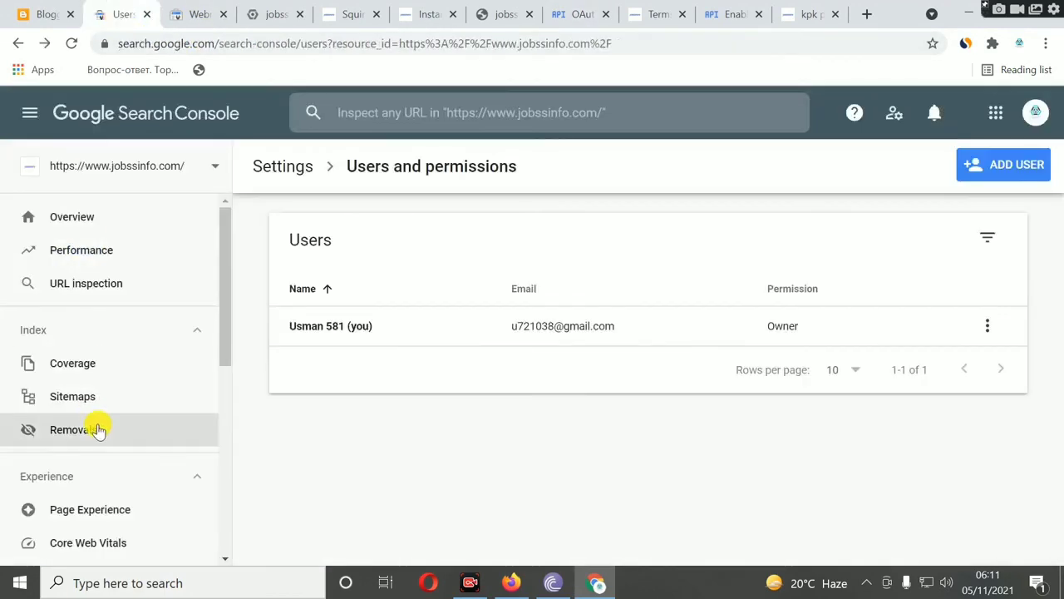
scroll(100, 427, down, 3)
scroll(100, 474, down, 4)
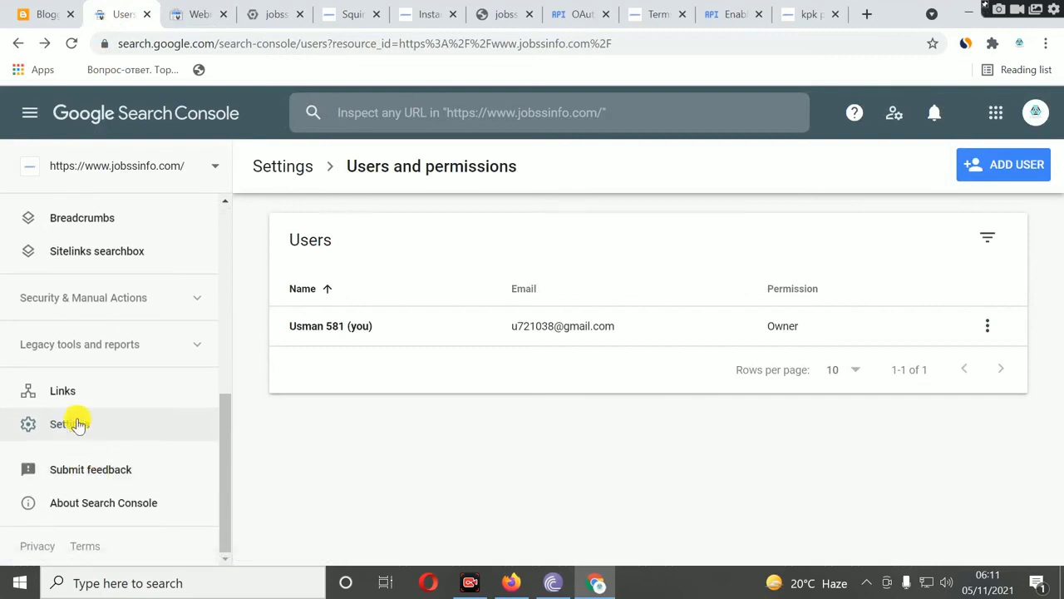
click(76, 423)
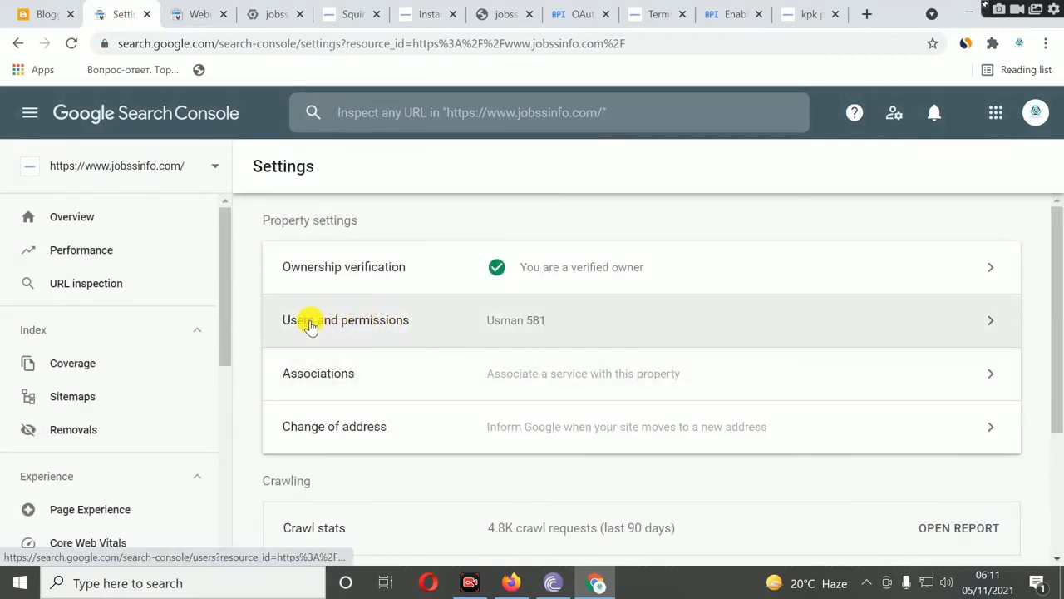
click(308, 321)
click(986, 325)
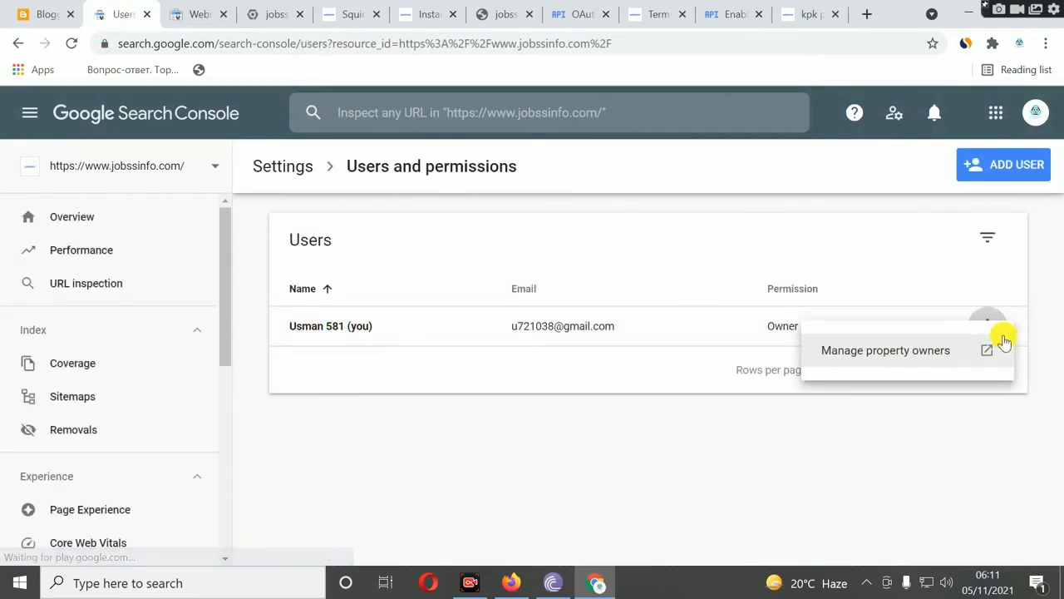
click(870, 353)
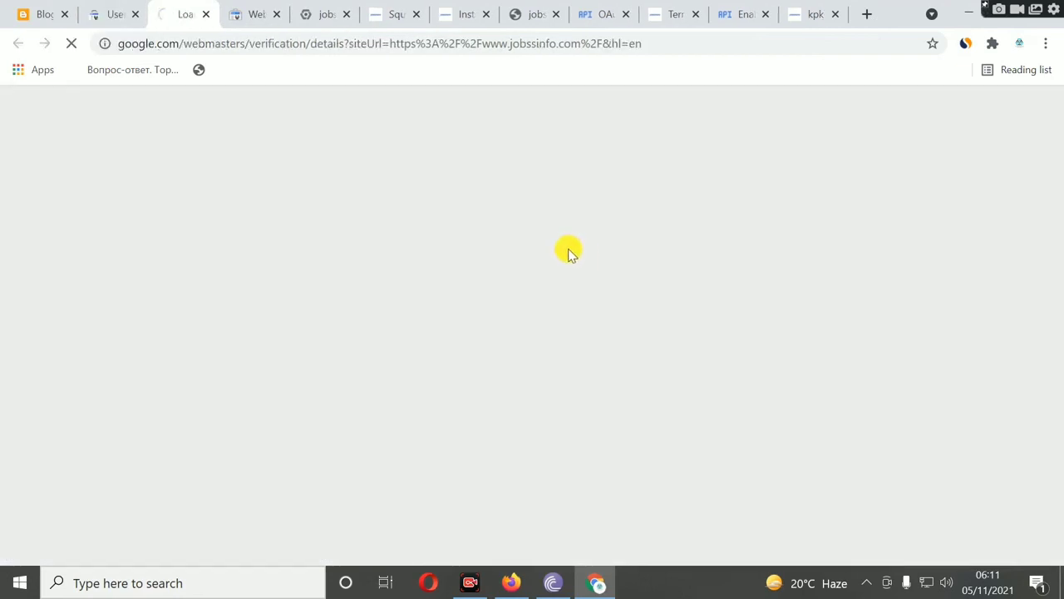
Examine the service account entry under Verified owners on the already open Webmaster Central page
click(246, 15)
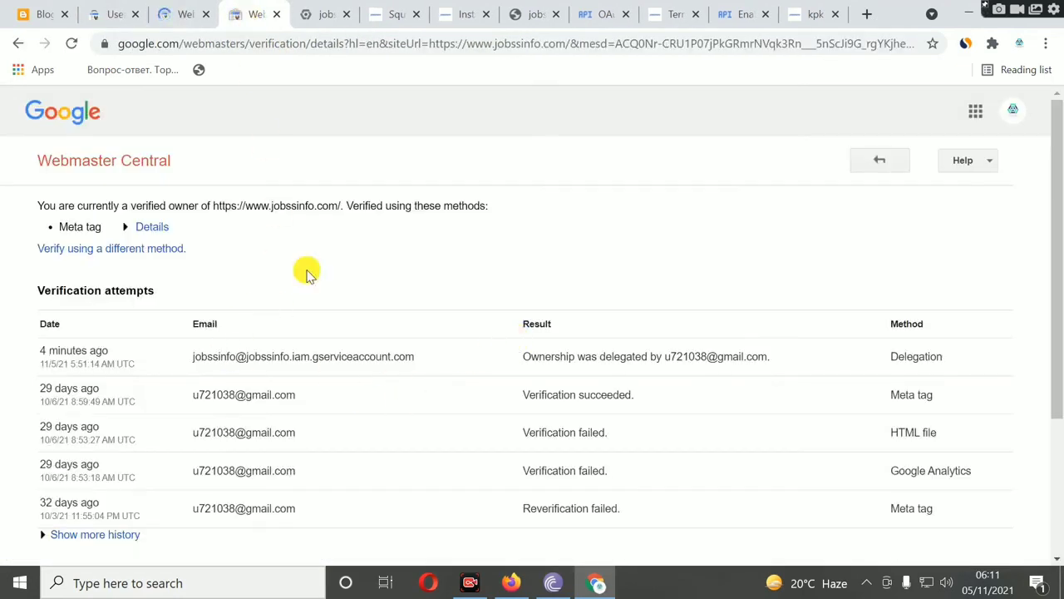
scroll(321, 408, down, 3)
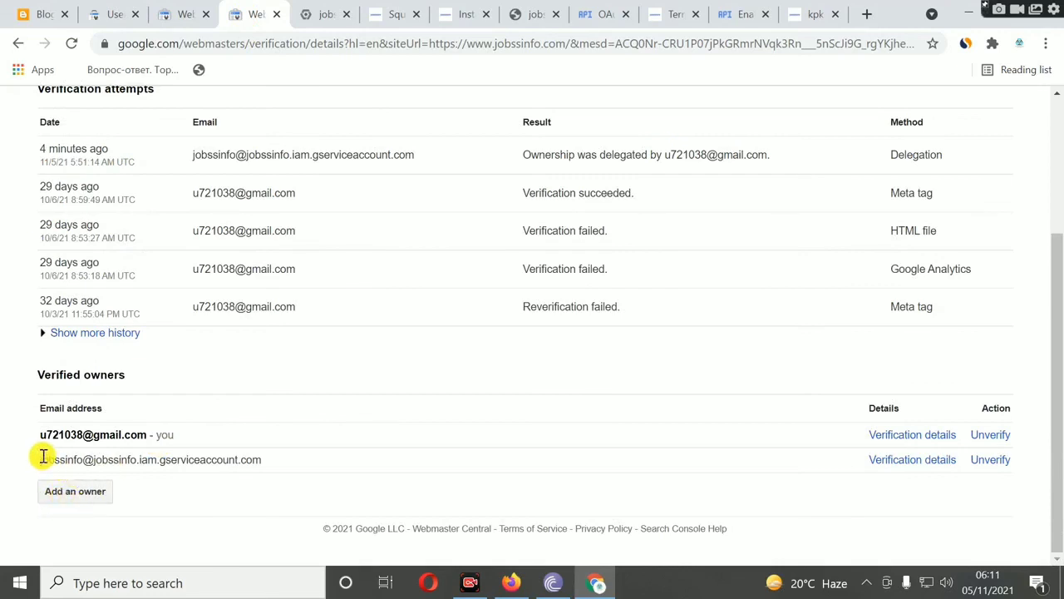
drag(113, 459, 346, 458)
click(346, 458)
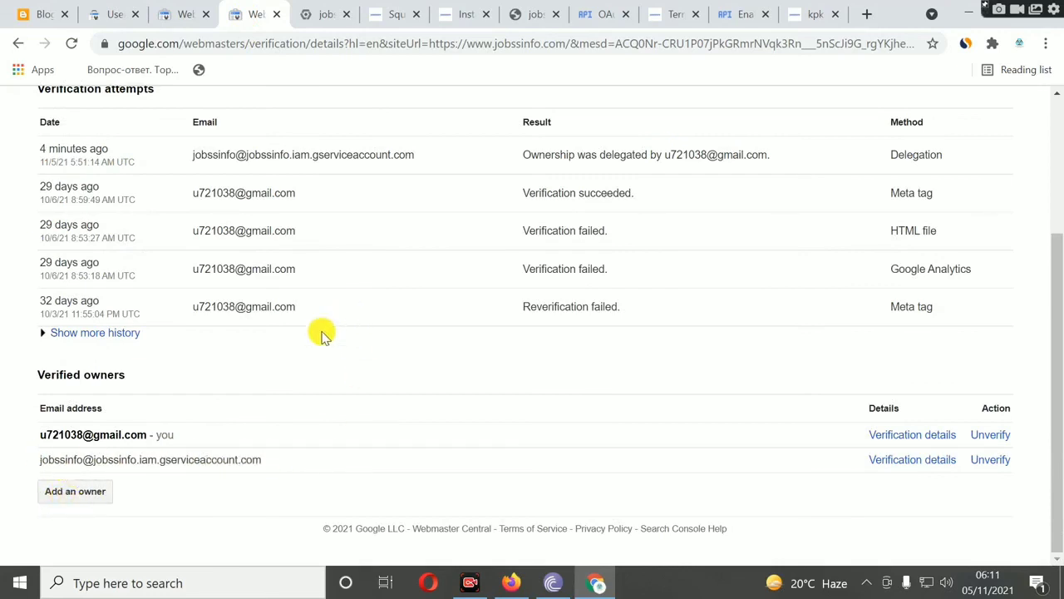
Review the service account keys page, the new Webmaster Central verification page and the Indexing API enable page
click(320, 15)
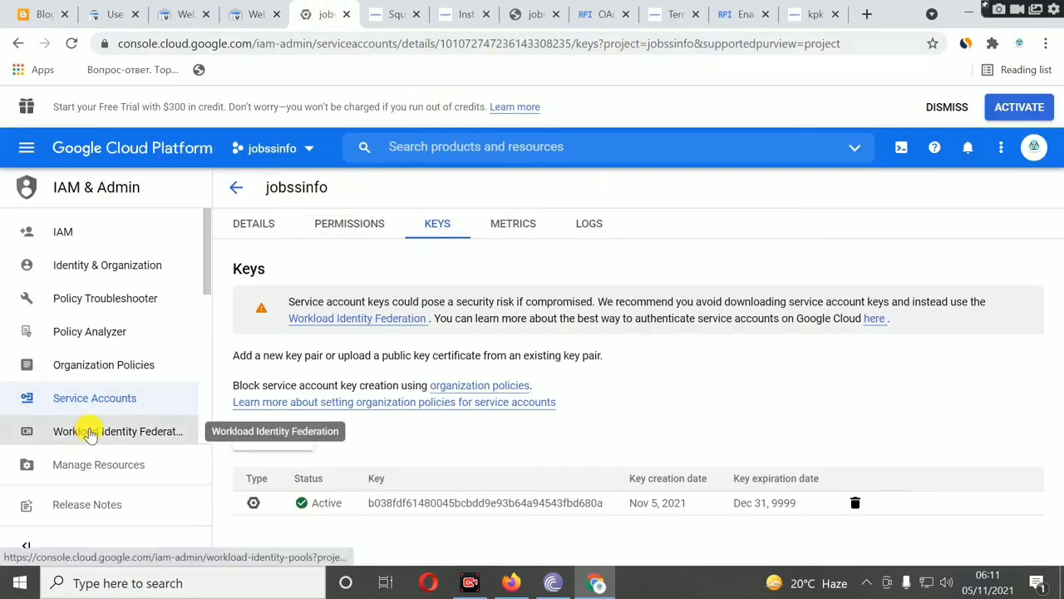
click(176, 15)
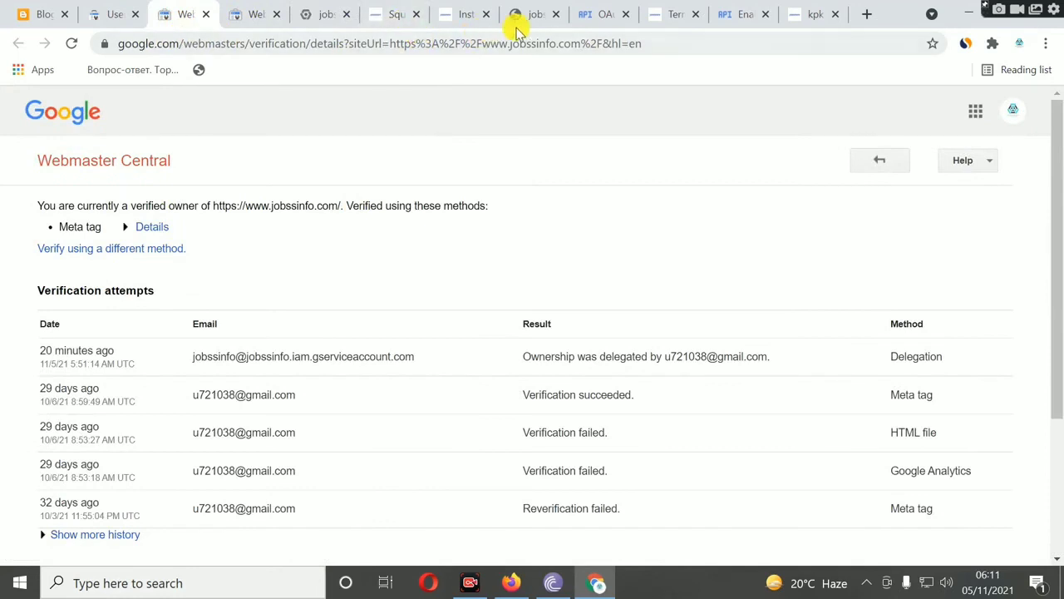
click(731, 18)
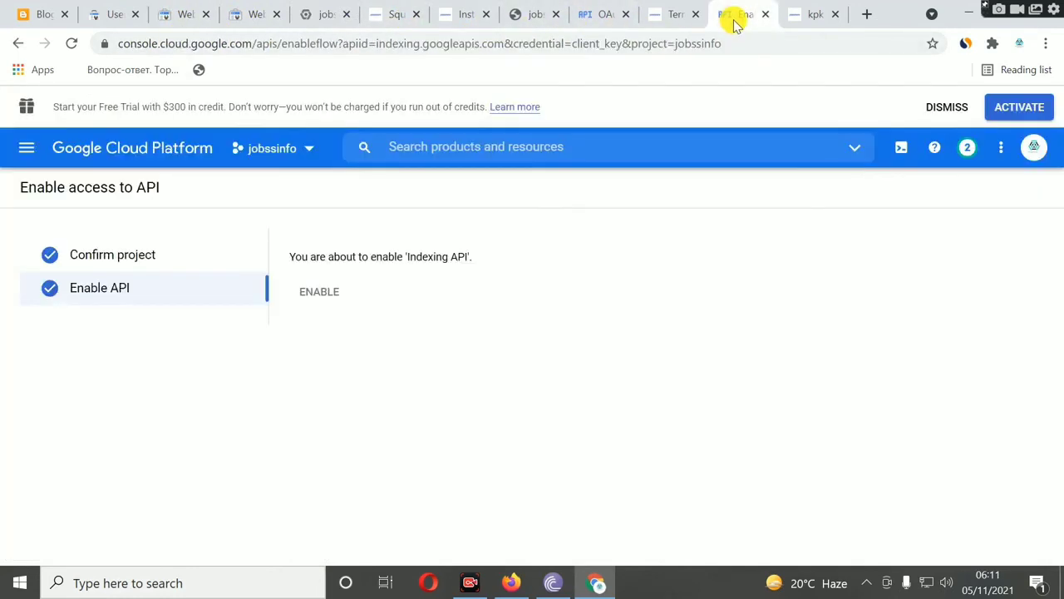